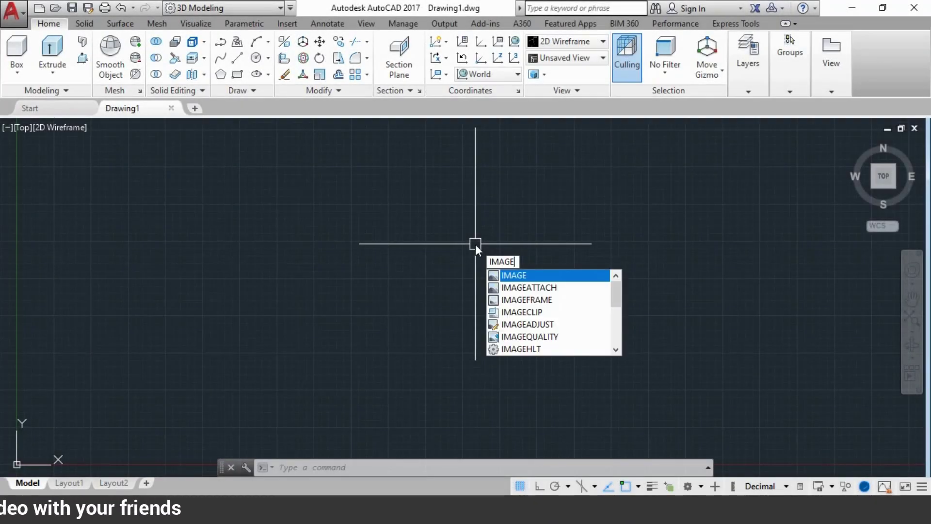
Attach the image-24 picture and place it by picking its insertion point and scale on screen
{"action": "key", "text": "Down"}
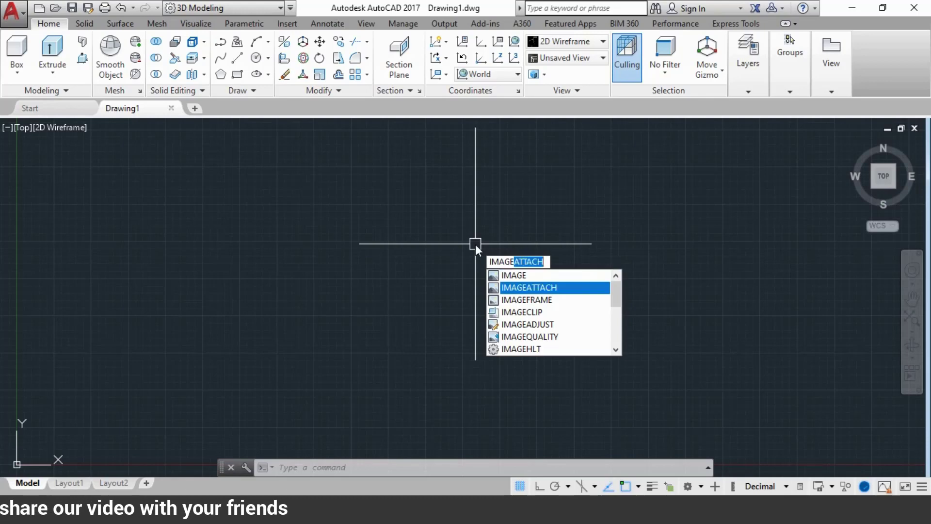
{"action": "key", "text": "Return"}
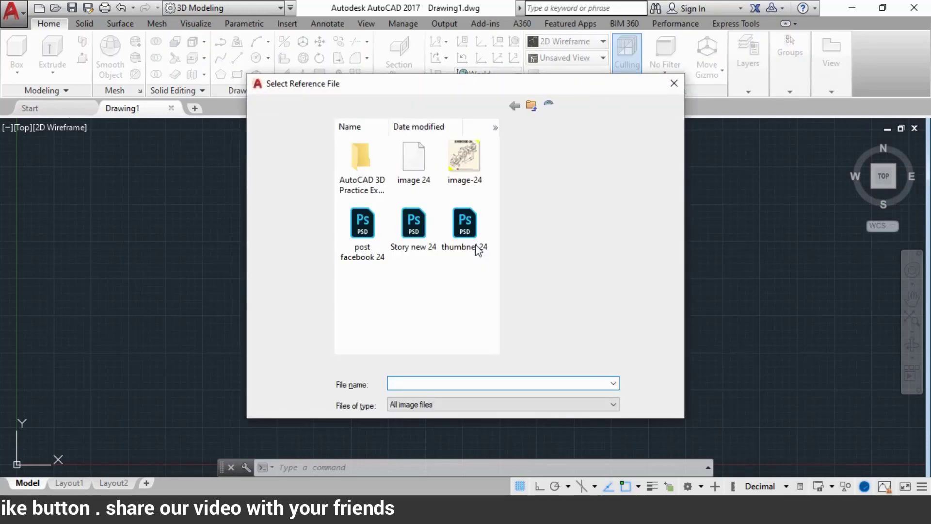
{"action": "left_click", "coordinate": [468, 170]}
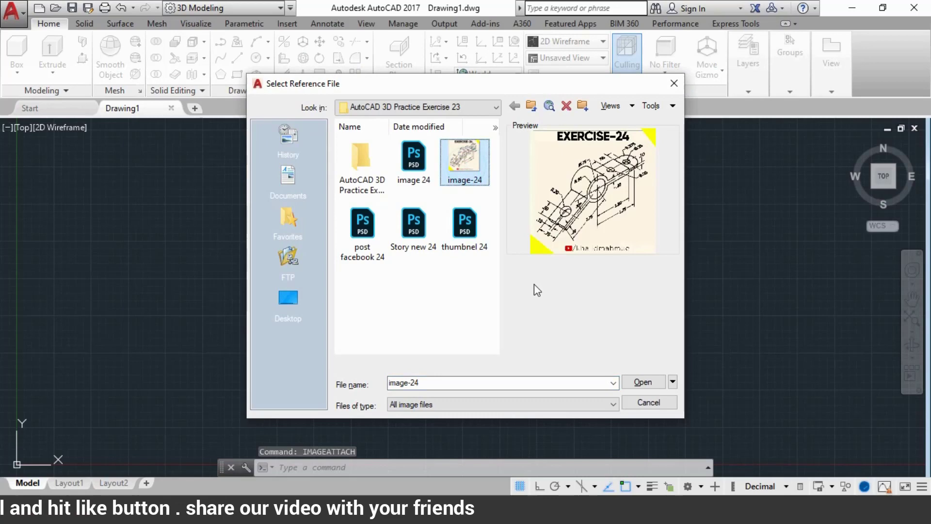
{"action": "left_click", "coordinate": [631, 384]}
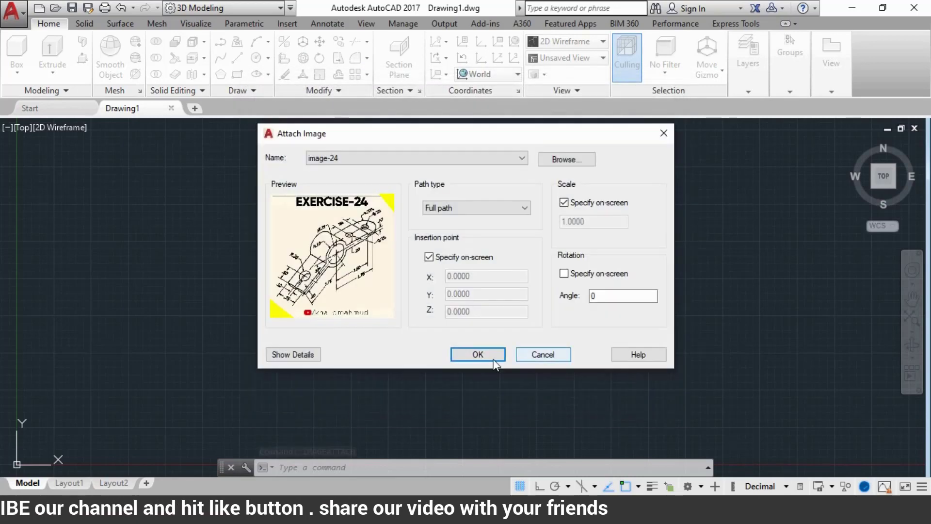
{"action": "left_click", "coordinate": [480, 356]}
{"action": "left_click", "coordinate": [409, 421]}
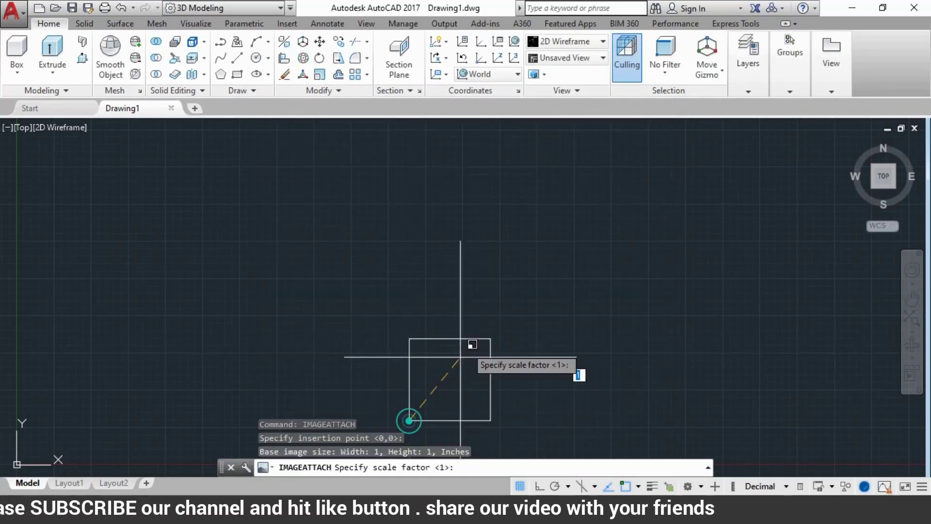
{"action": "left_click", "coordinate": [742, 227]}
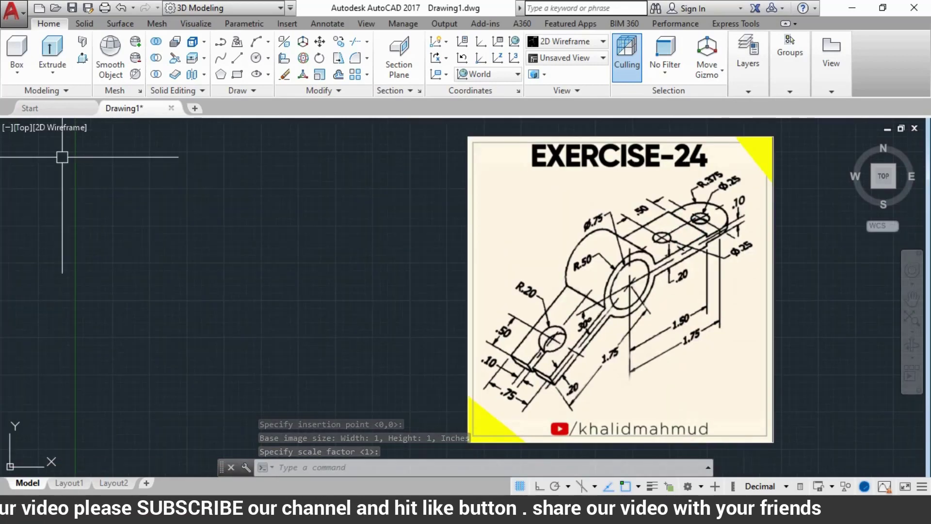
Split the screen into two vertical viewports and zoom the right one onto the picture
{"action": "left_click", "coordinate": [7, 129]}
{"action": "mouse_move", "coordinate": [80, 157]}
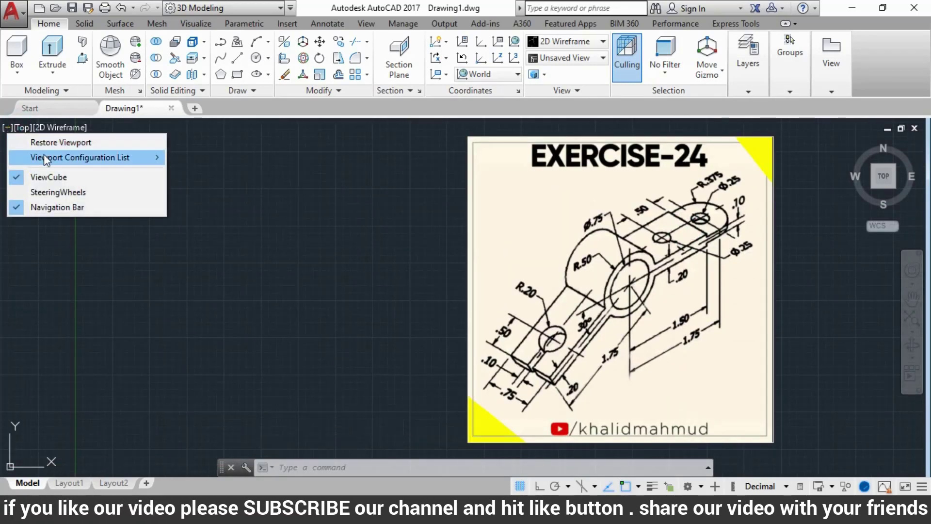
{"action": "left_click", "coordinate": [214, 192]}
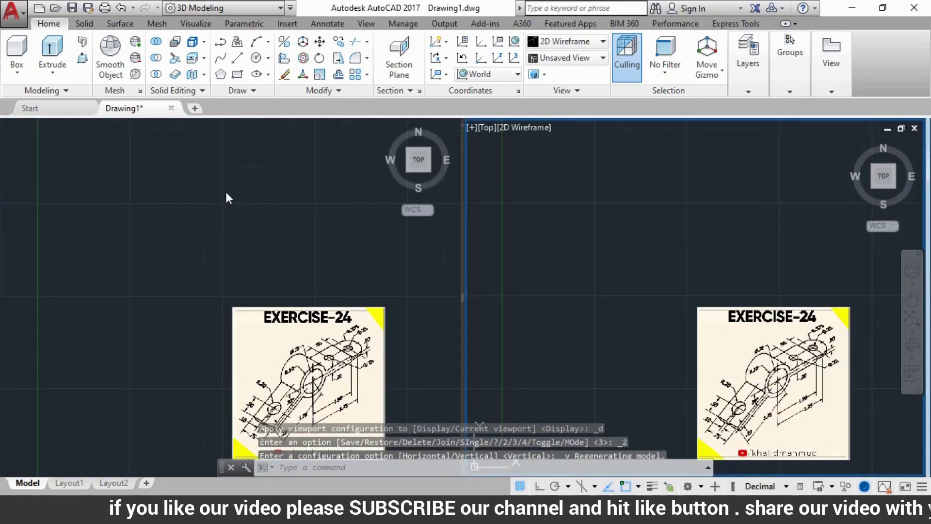
{"action": "key", "text": "Return"}
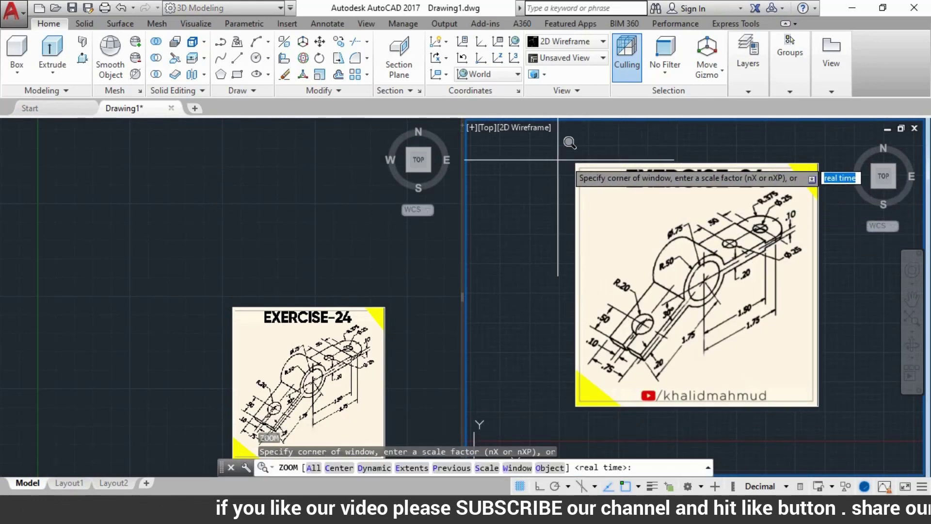
{"action": "left_click", "coordinate": [579, 167]}
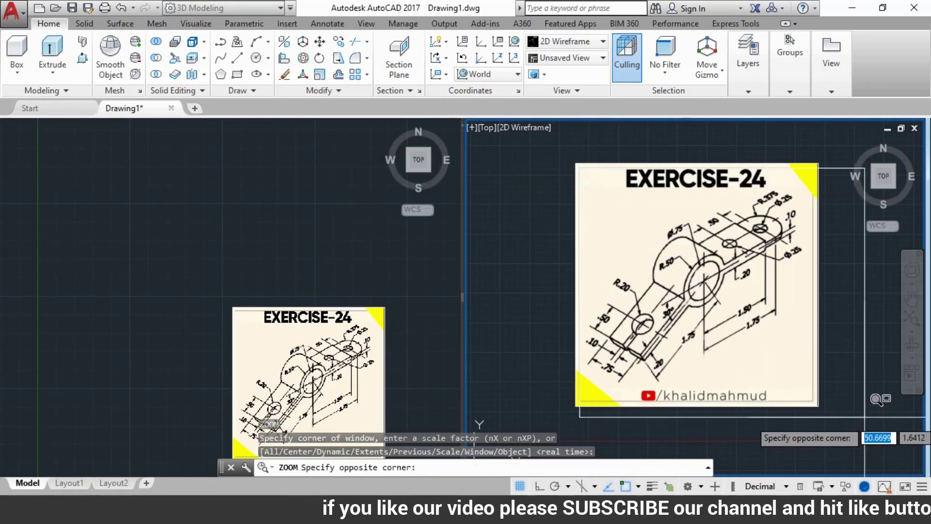
{"action": "left_click", "coordinate": [813, 401]}
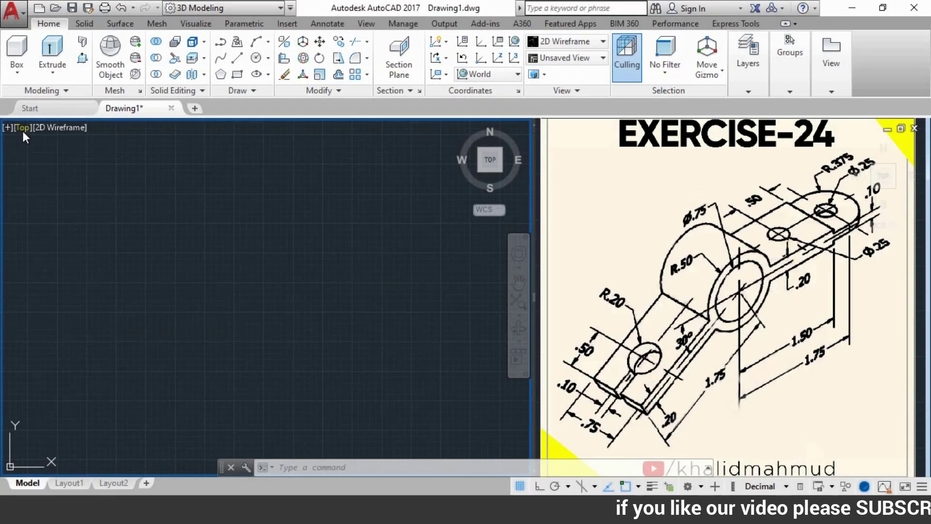
Set the left viewport to Front view and delete the stray horizontal line
{"action": "left_click", "coordinate": [22, 130]}
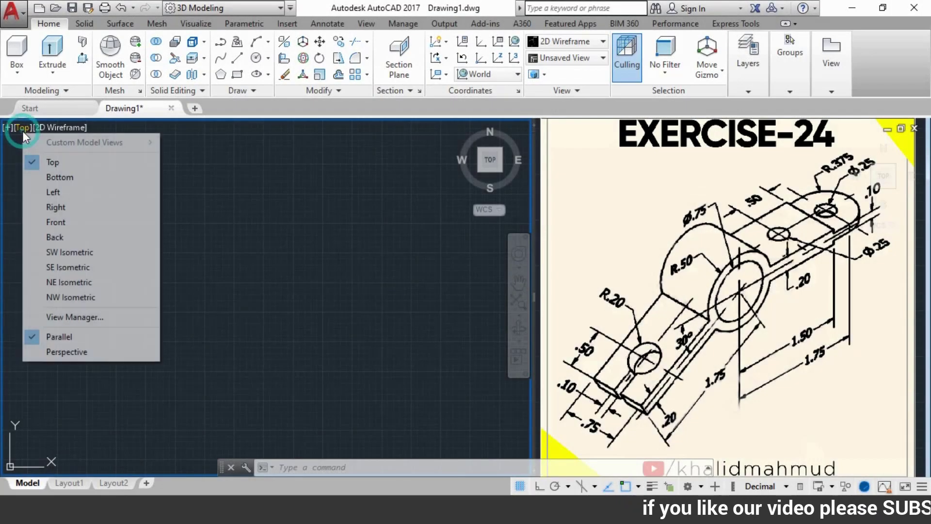
{"action": "left_click", "coordinate": [74, 222]}
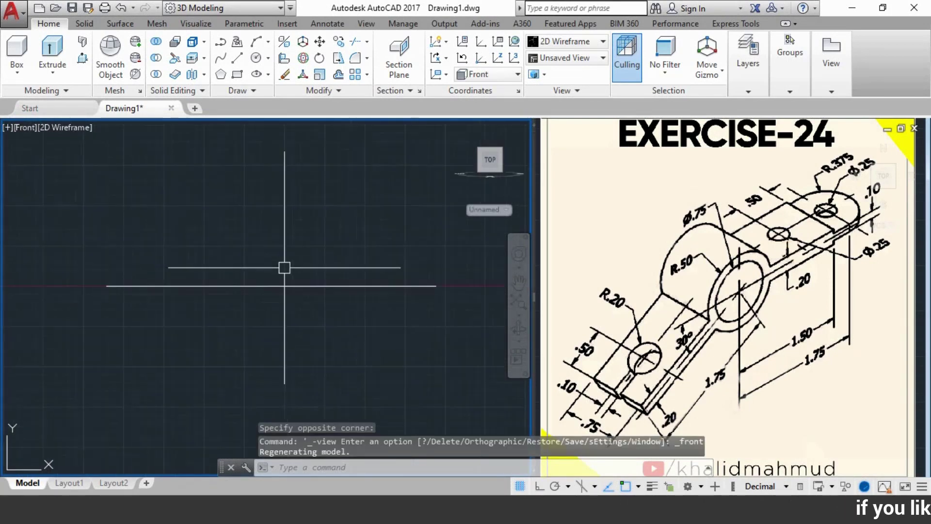
{"action": "left_click", "coordinate": [349, 247]}
{"action": "left_click", "coordinate": [307, 291]}
{"action": "key", "text": "Delete"}
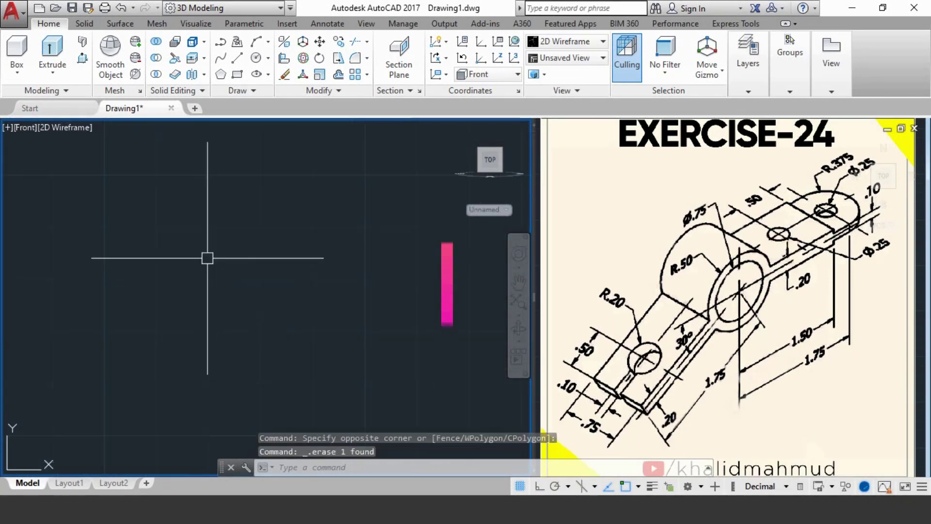
{"action": "key", "text": "Escape"}
{"action": "key", "text": "Escape"}
{"action": "key", "text": "Escape"}
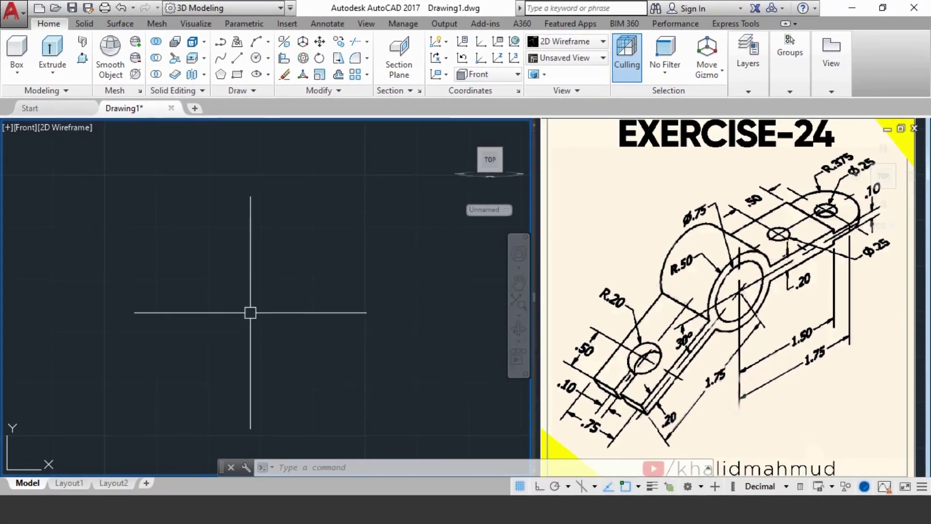
{"action": "type", "text": "c"}
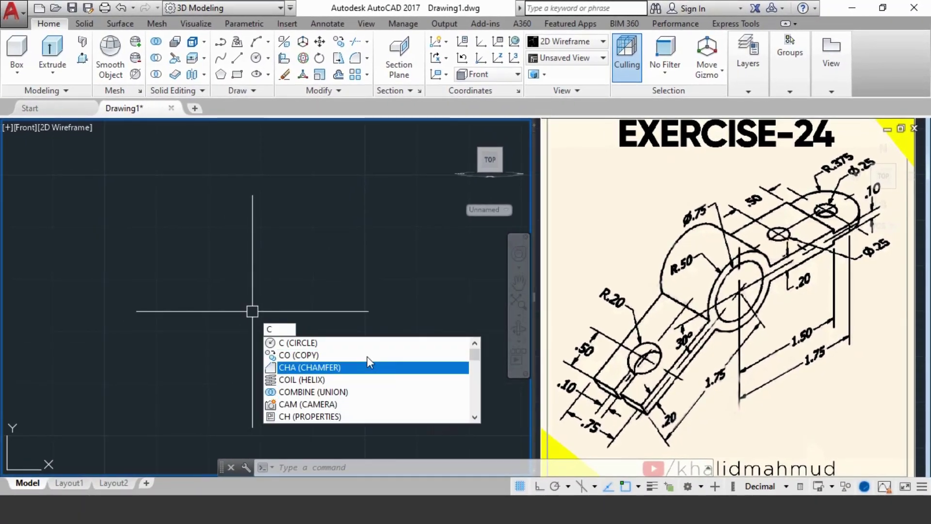
Draw a 0.75-diameter circle in the Front view
{"action": "left_click", "coordinate": [359, 345]}
{"action": "left_click", "coordinate": [234, 291]}
{"action": "type", "text": "d"}
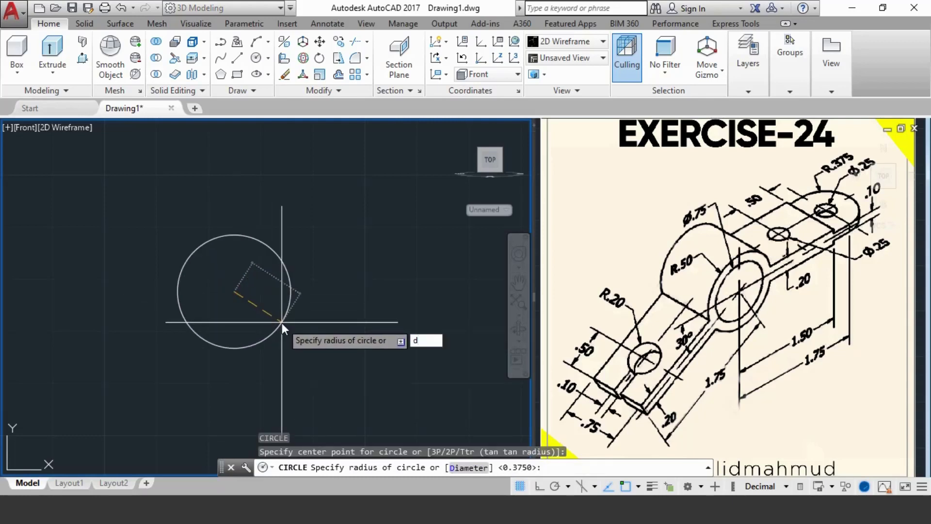
{"action": "key", "text": "Return"}
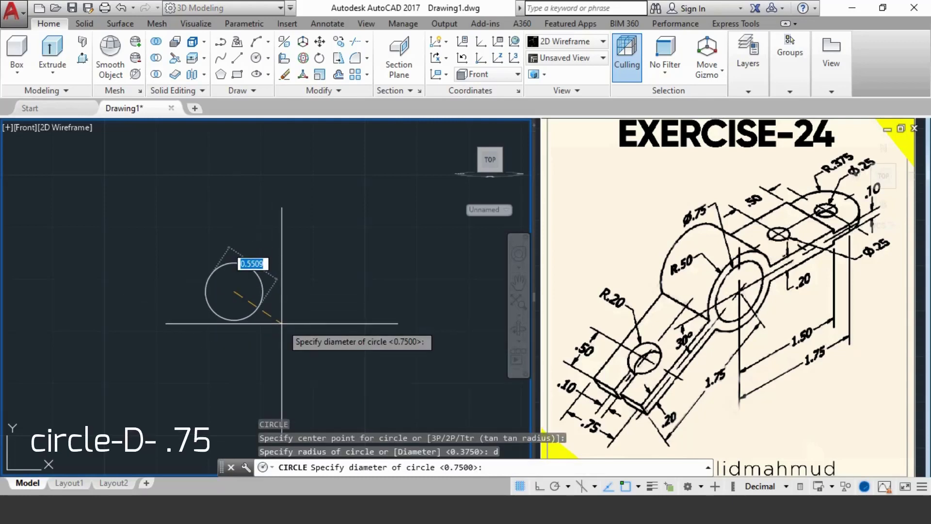
{"action": "type", "text": "75"}
{"action": "key", "text": "Return"}
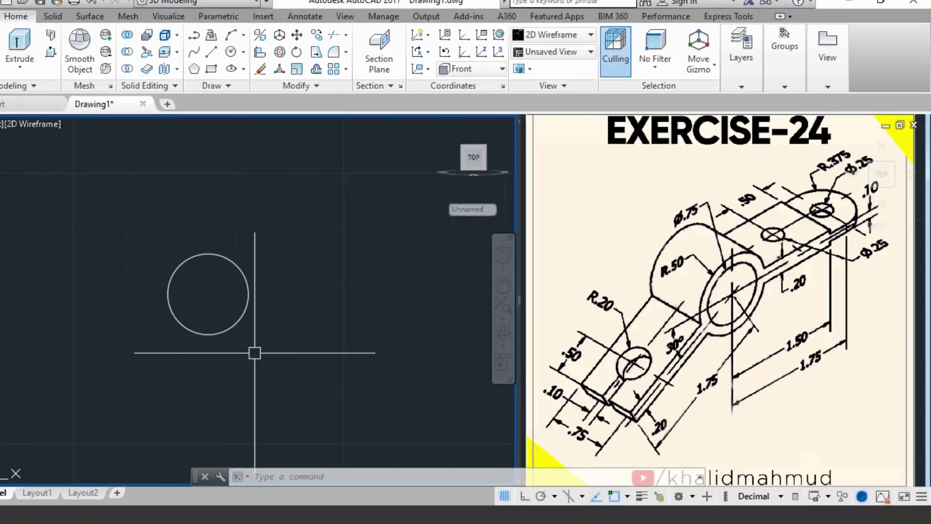
Add a concentric circle of radius 0.50 on the same centre
{"action": "type", "text": "c"}
{"action": "key", "text": "Return"}
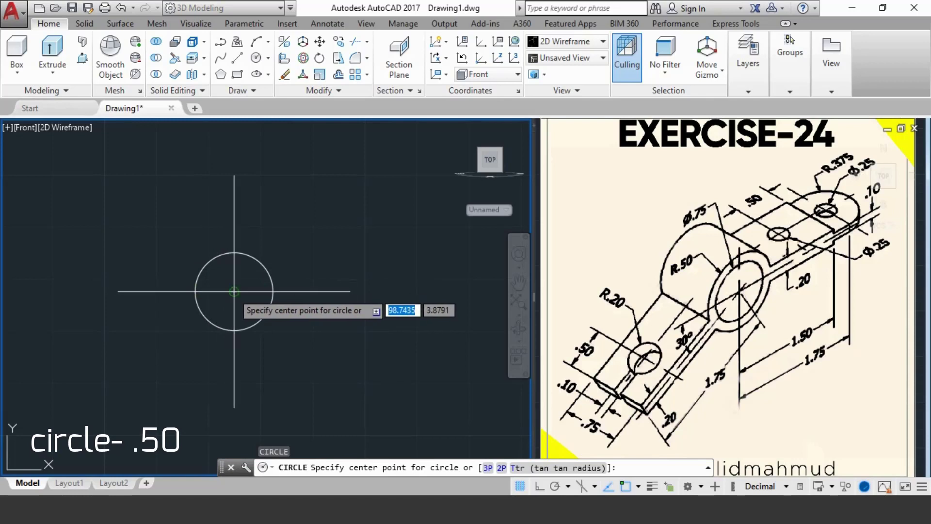
{"action": "left_click", "coordinate": [234, 292]}
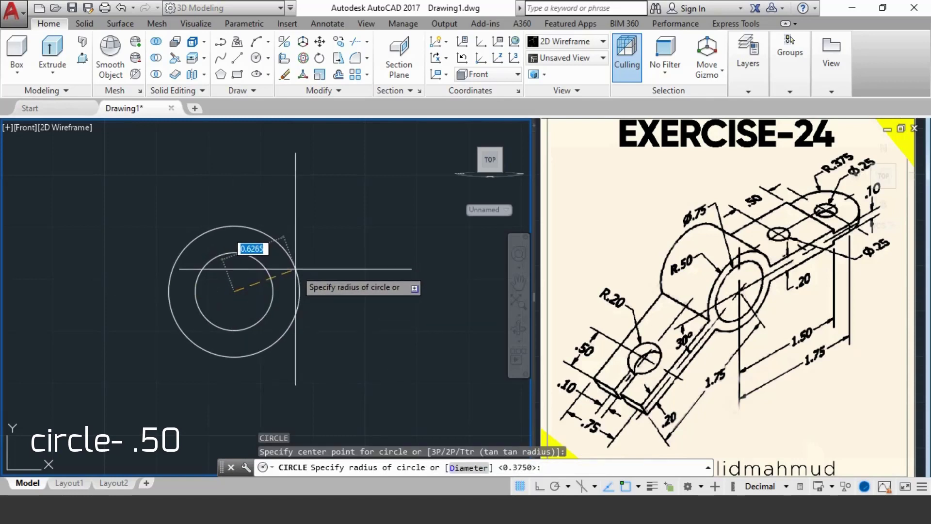
{"action": "key", "text": "Return"}
{"action": "type", "text": "L"}
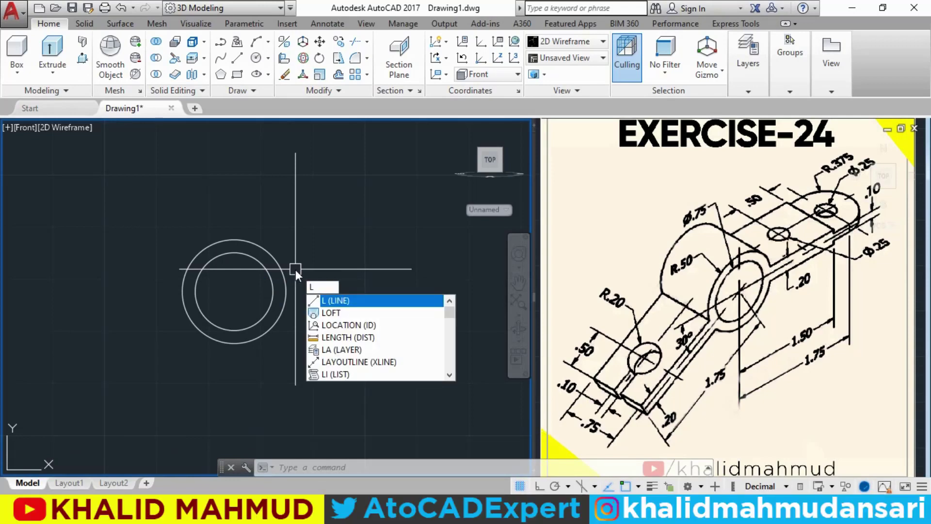
Draw a 1.75-long horizontal line right from the circles' centre with Ortho on
{"action": "key", "text": "Return"}
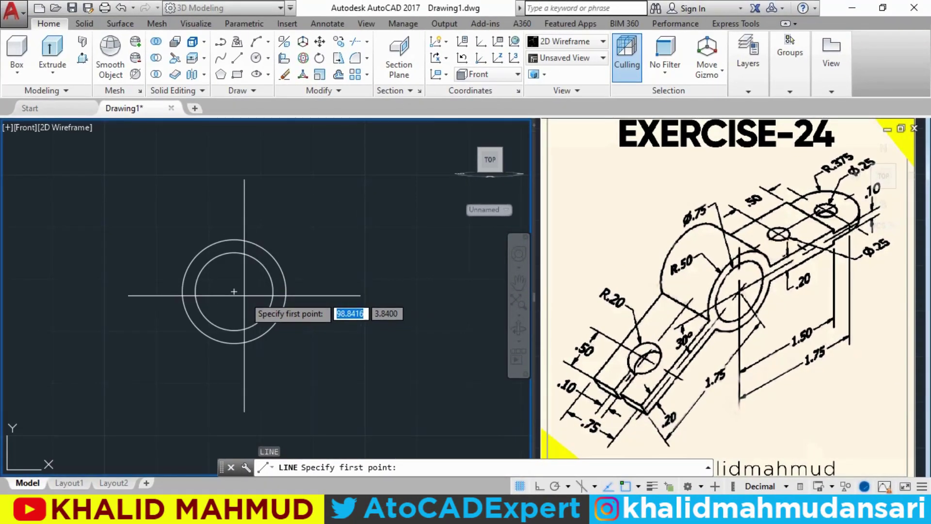
{"action": "left_click", "coordinate": [234, 291]}
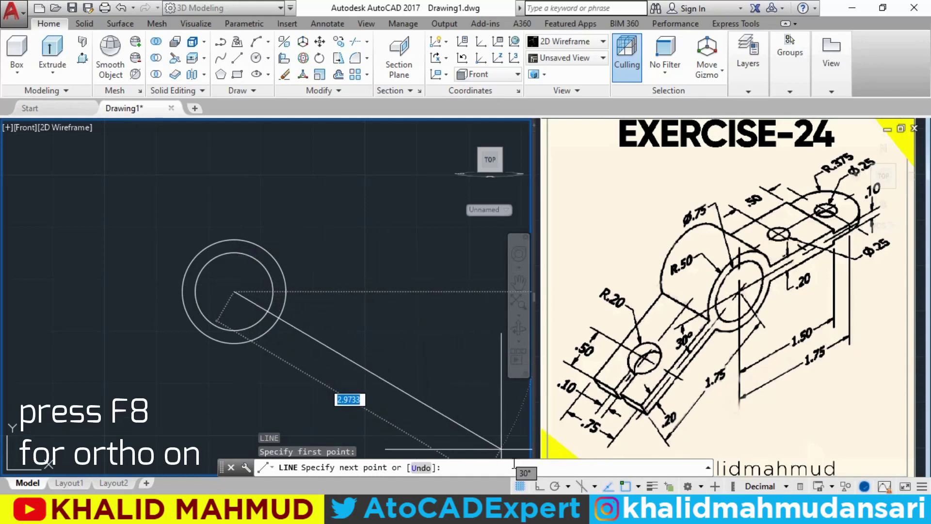
{"action": "left_click", "coordinate": [537, 486]}
{"action": "type", "text": "1.75"}
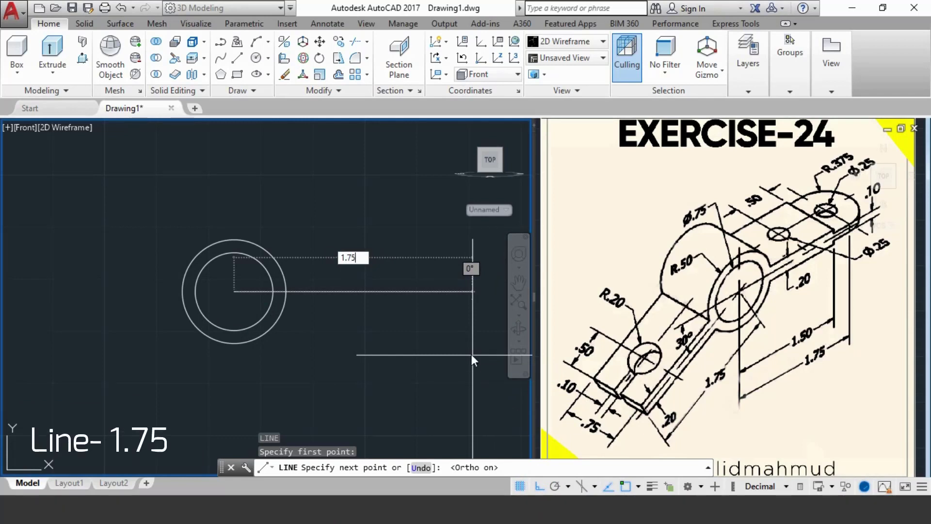
{"action": "key", "text": "Return"}
{"action": "key", "text": "Return"}
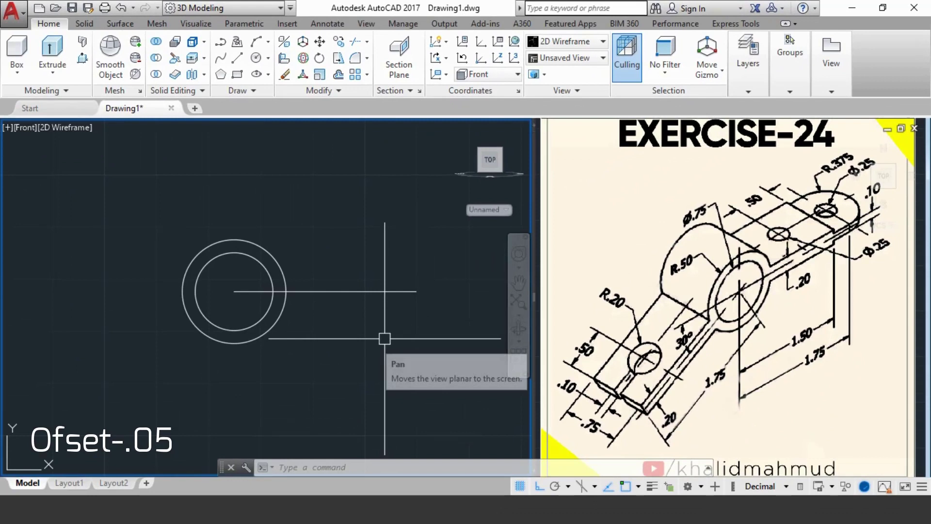
Offset the 1.75 horizontal line 0.05 upward and 0.05 downward
{"action": "type", "text": "o"}
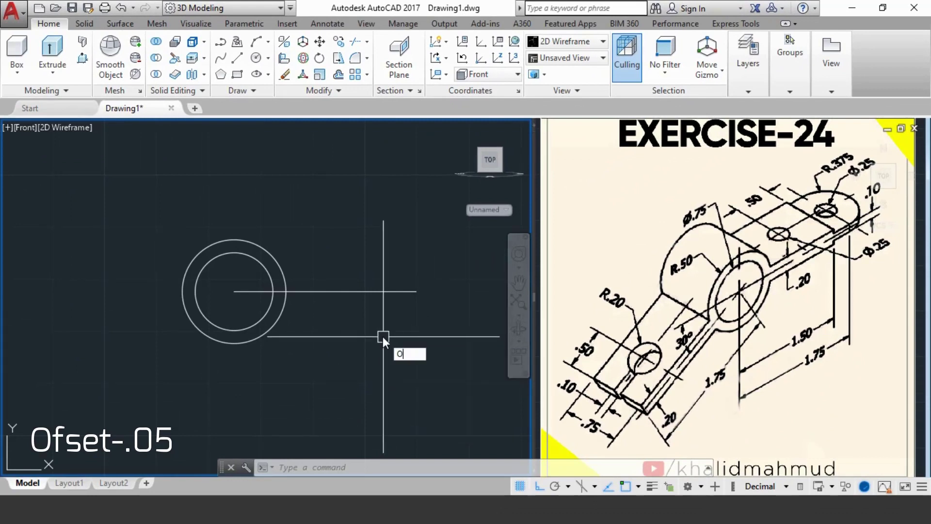
{"action": "key", "text": "Return"}
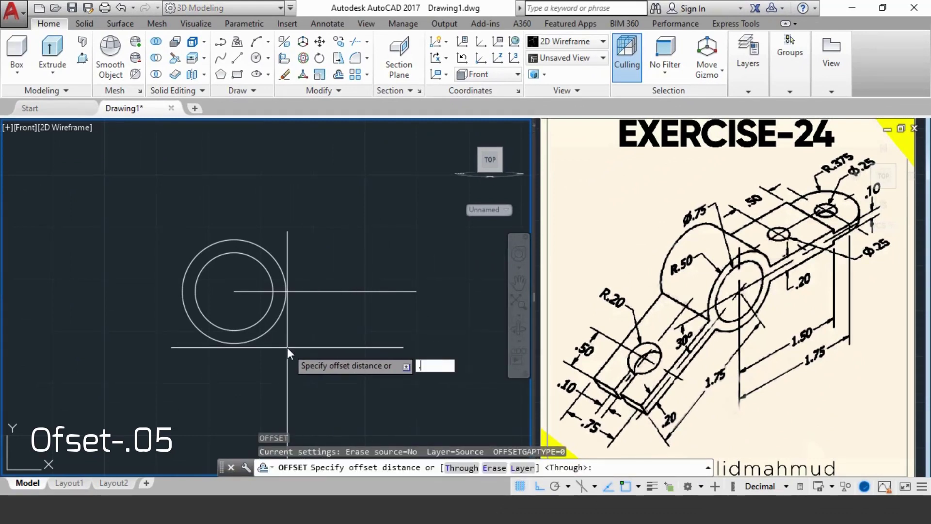
{"action": "type", "text": "05"}
{"action": "key", "text": "Return"}
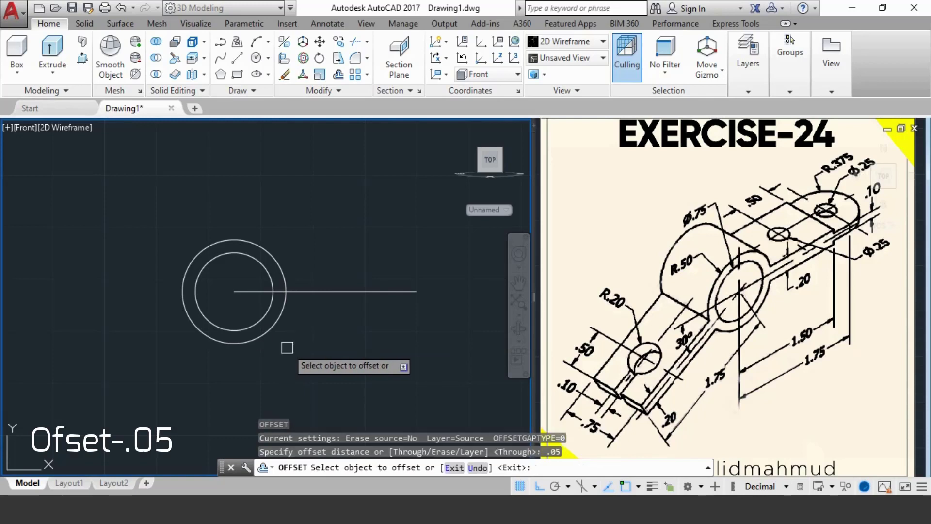
{"action": "left_click", "coordinate": [398, 291]}
{"action": "left_click", "coordinate": [364, 256]}
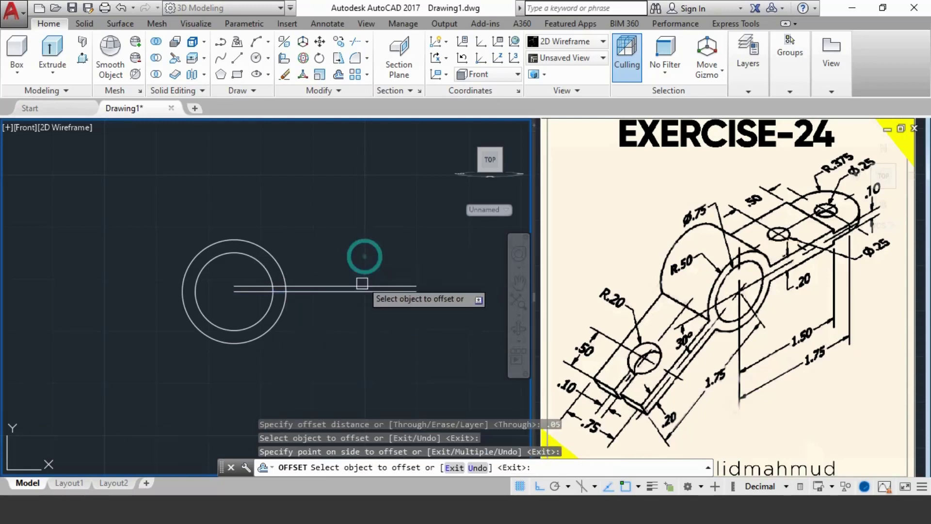
{"action": "left_click", "coordinate": [359, 291]}
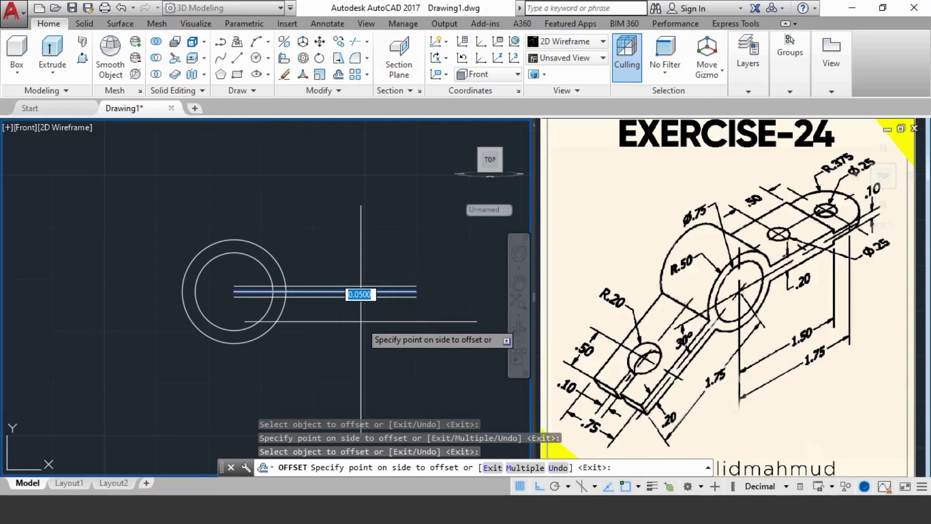
{"action": "left_click", "coordinate": [360, 322]}
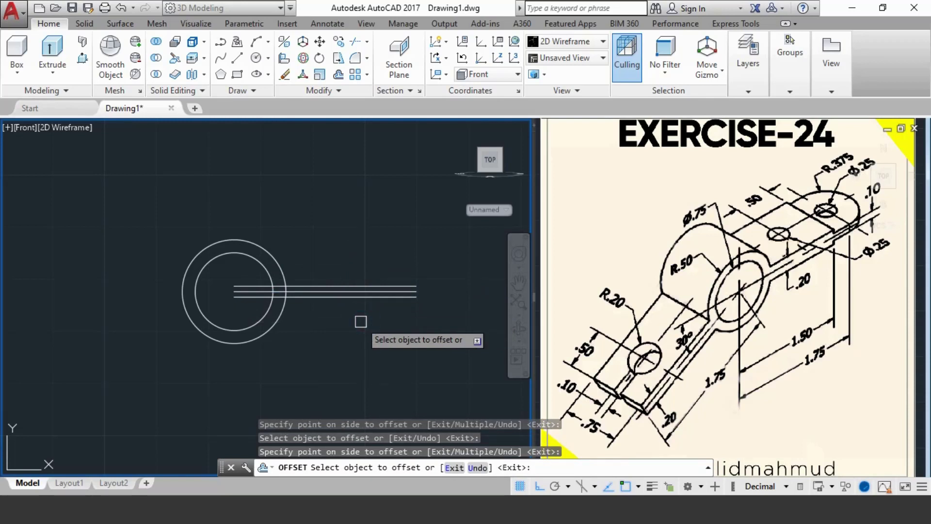
{"action": "key", "text": "Escape"}
{"action": "type", "text": "o"}
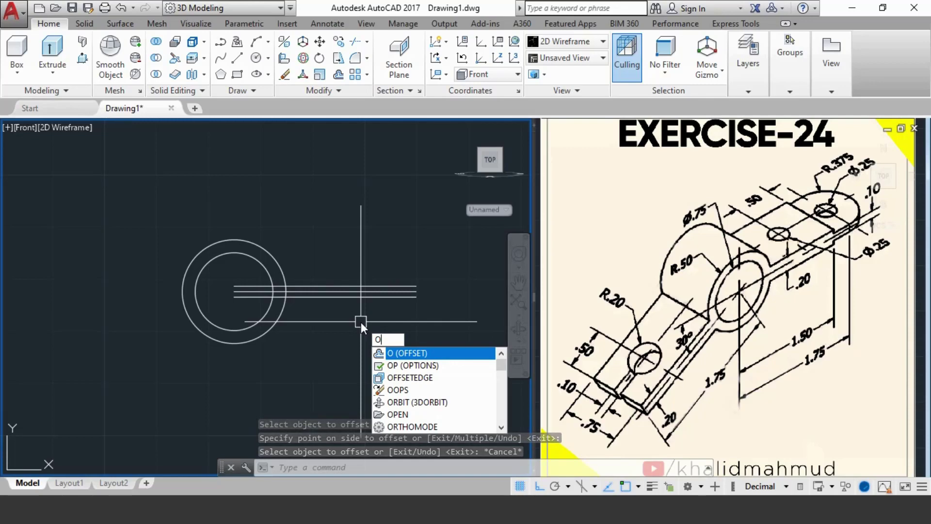
{"action": "key", "text": "Return"}
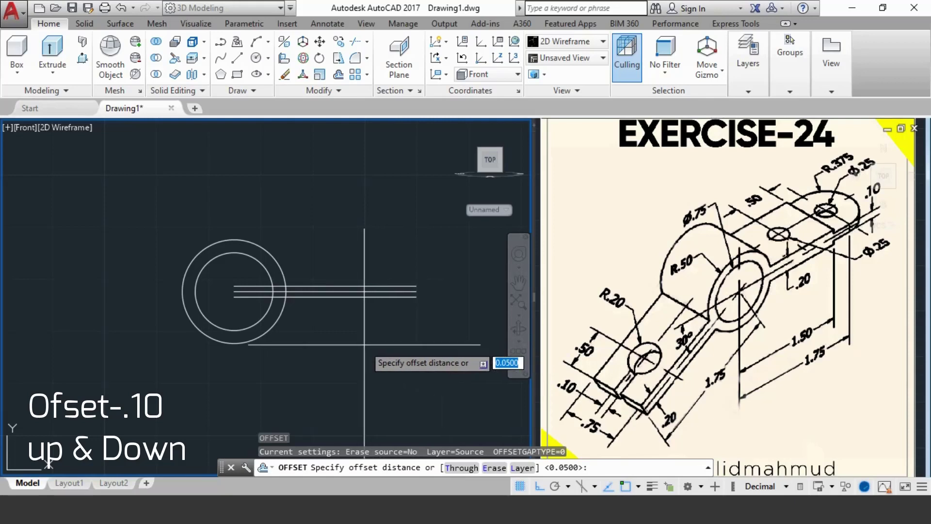
Offset the outer lines a further 0.10 above and below
{"action": "type", "text": "10"}
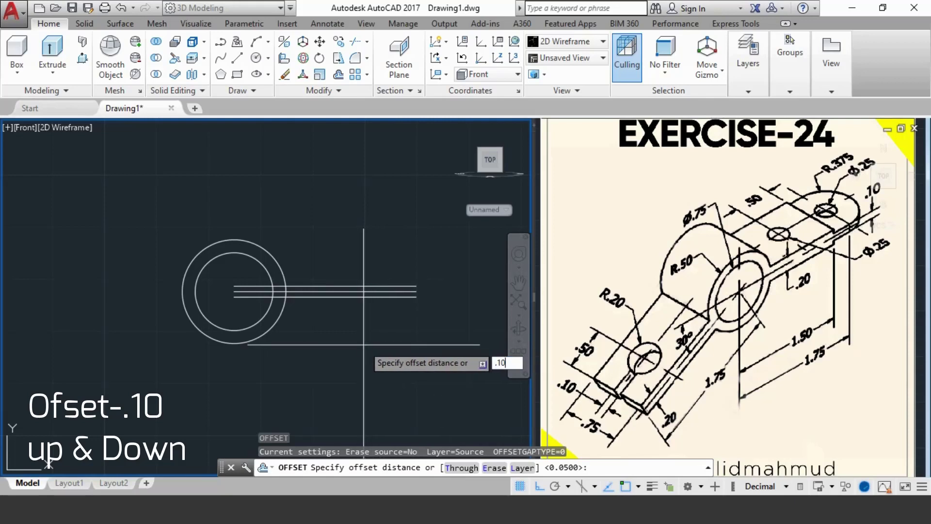
{"action": "key", "text": "Return"}
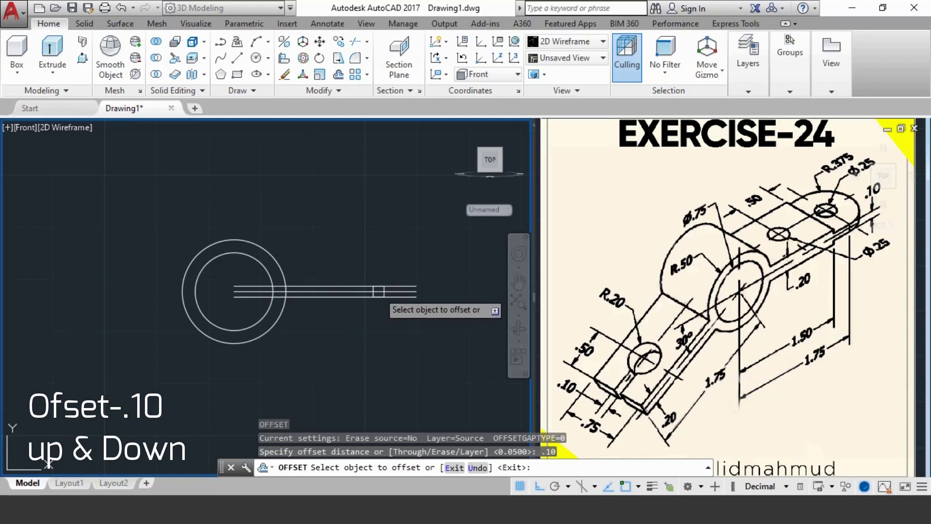
{"action": "scroll", "coordinate": [378, 291], "scroll_direction": "up", "scroll_amount": 2}
{"action": "left_click", "coordinate": [377, 291]}
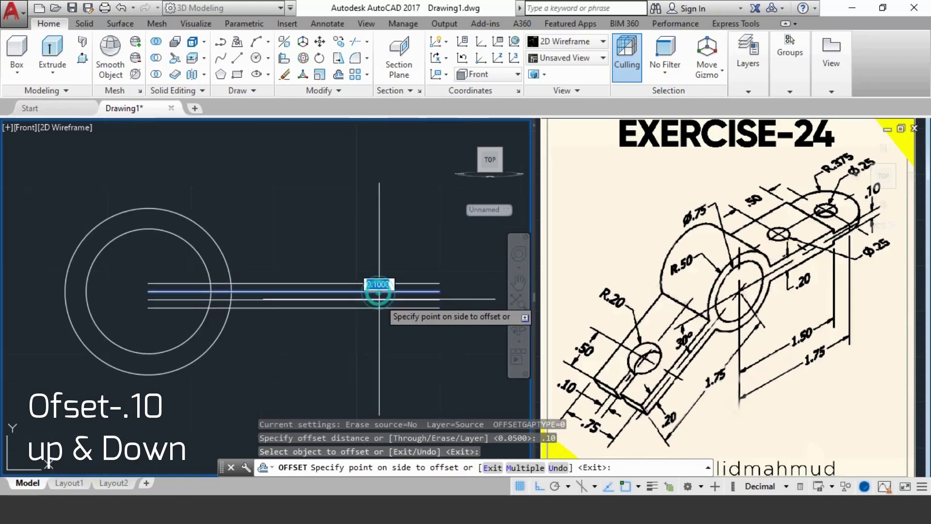
{"action": "left_click", "coordinate": [378, 335]}
{"action": "left_click", "coordinate": [368, 292]}
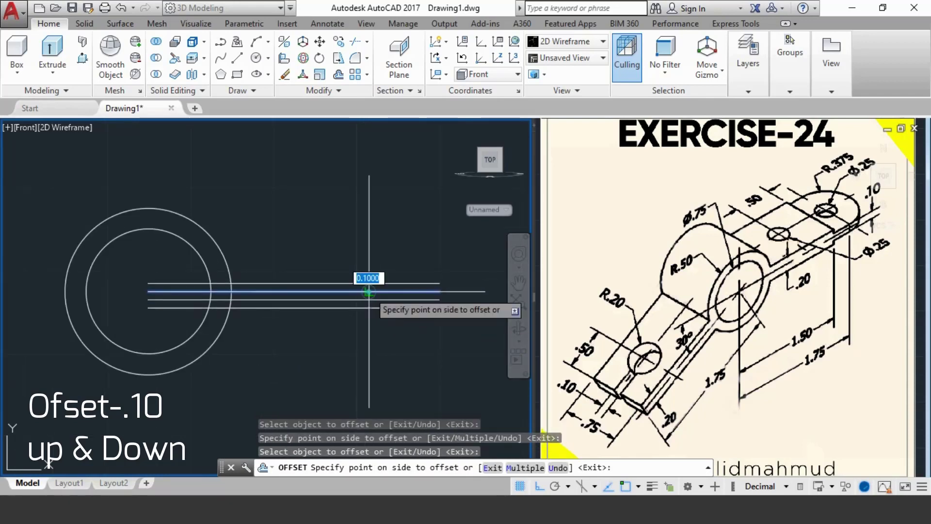
{"action": "left_click", "coordinate": [363, 283]}
{"action": "key", "text": "Return"}
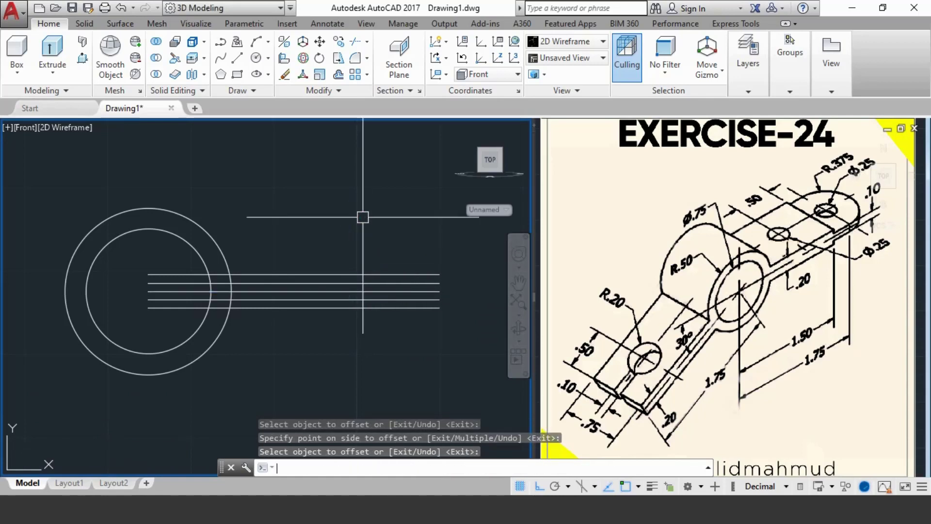
Cap the inner pair's right end with a short line and erase the centre line
{"action": "type", "text": "l"}
{"action": "key", "text": "Return"}
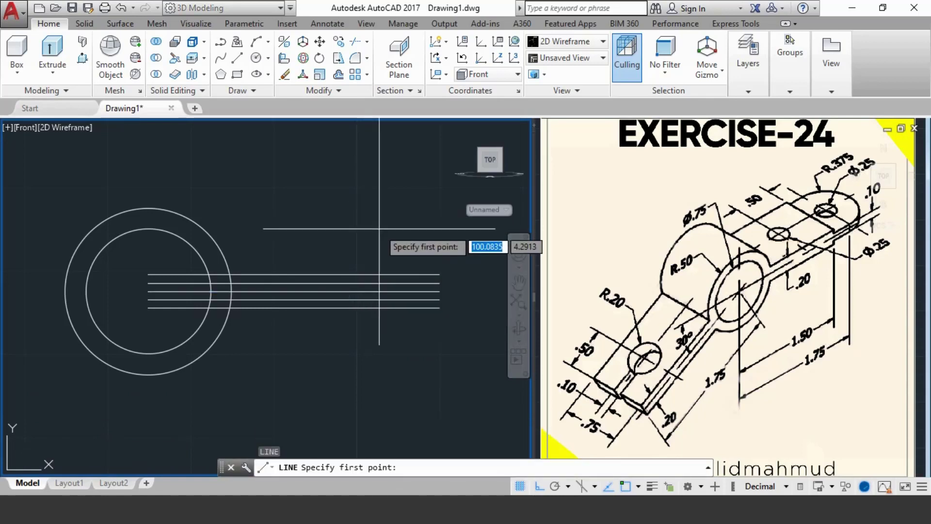
{"action": "left_click", "coordinate": [439, 300]}
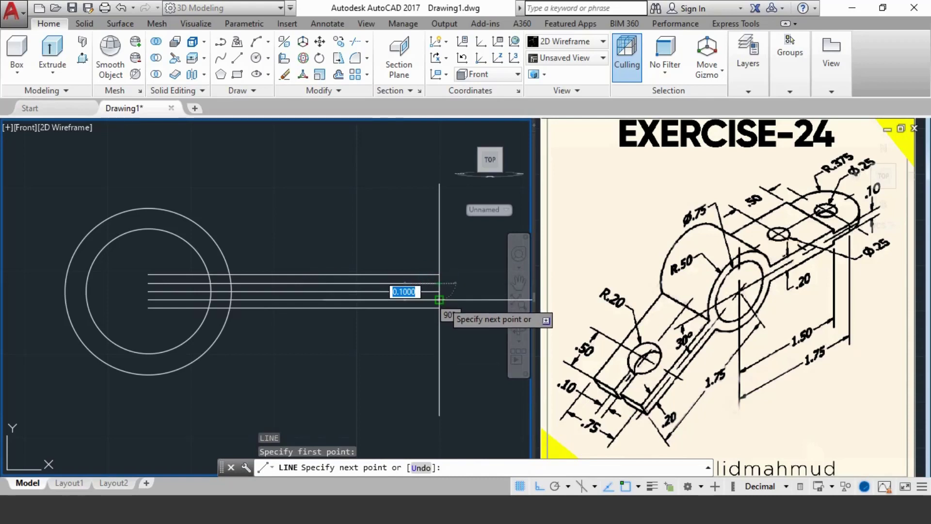
{"action": "left_click", "coordinate": [439, 283]}
{"action": "key", "text": "Return"}
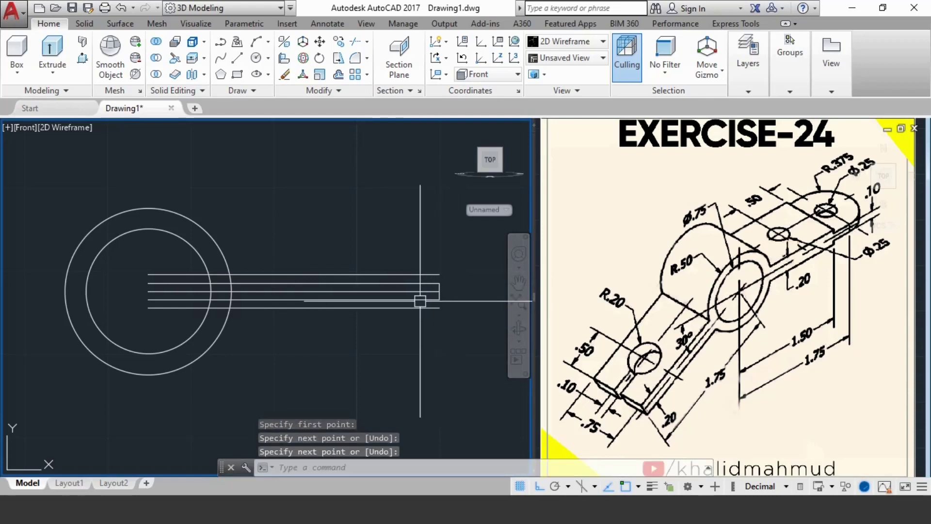
{"action": "left_click", "coordinate": [407, 293]}
{"action": "type", "text": "e"}
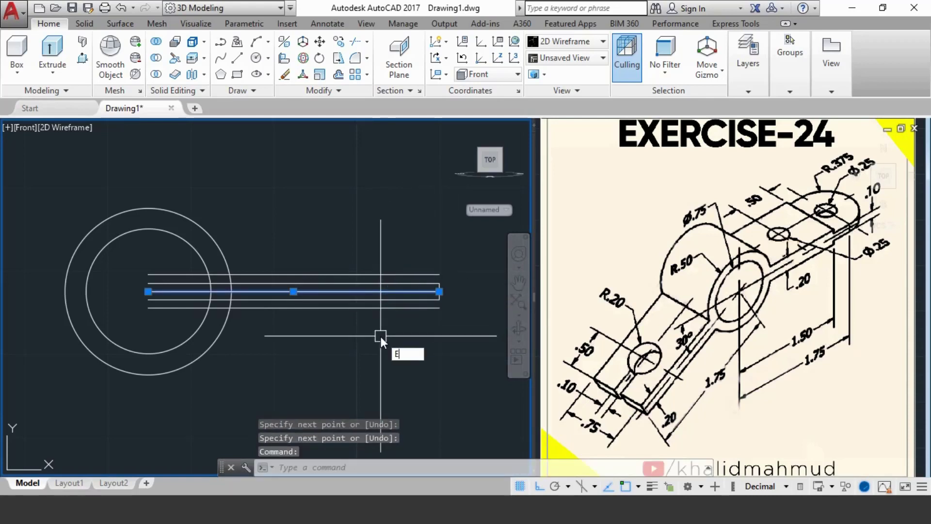
{"action": "key", "text": "Return"}
{"action": "key", "text": "Escape"}
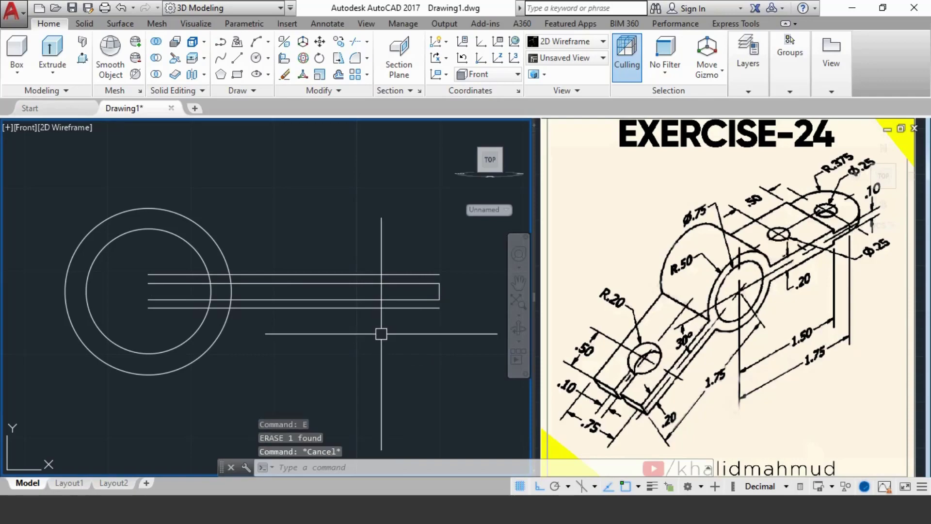
{"action": "key", "text": "Escape"}
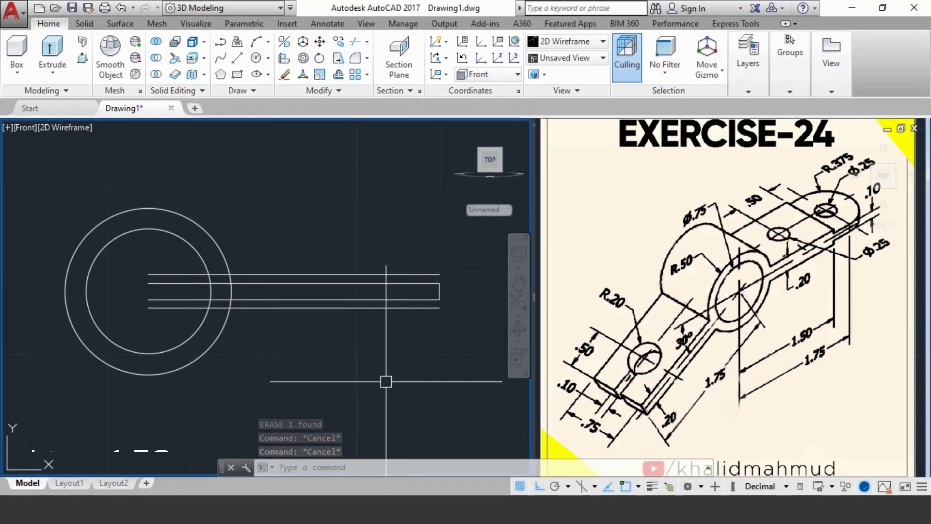
Draw a 1.50 line right from the circle centre with a short vertical drop
{"action": "type", "text": "l"}
{"action": "key", "text": "Return"}
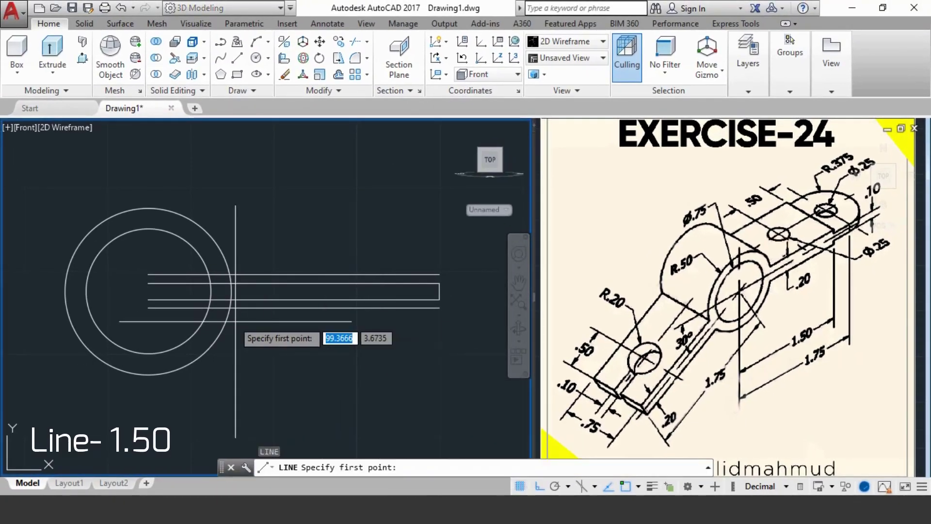
{"action": "left_click", "coordinate": [148, 291]}
{"action": "type", "text": "1.5"}
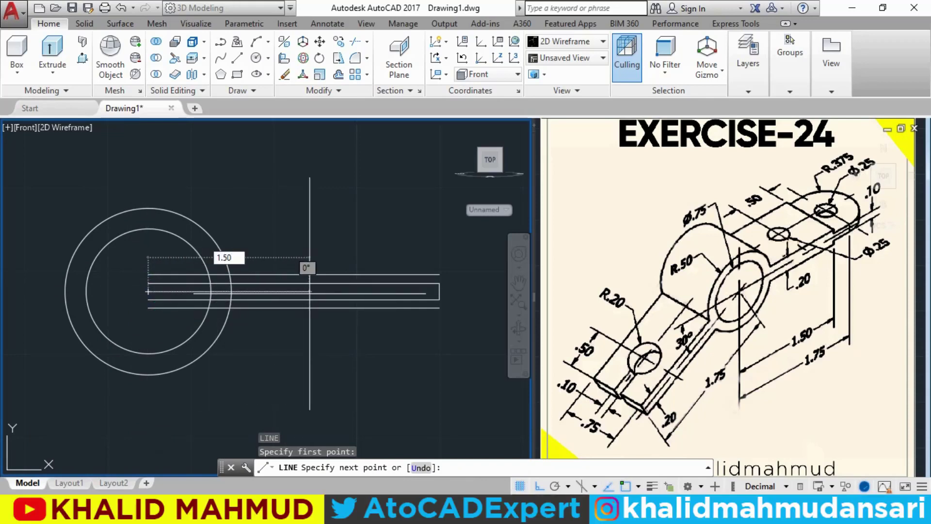
{"action": "key", "text": "Return"}
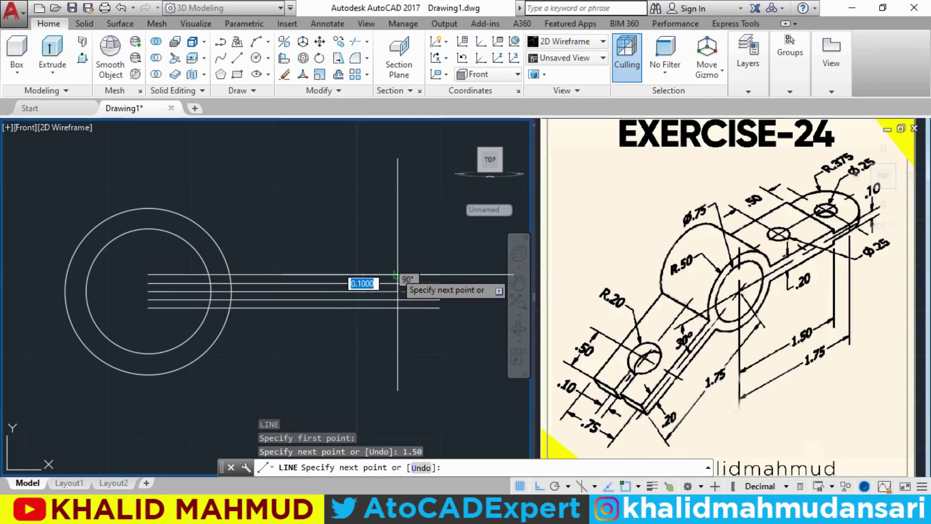
{"action": "left_click", "coordinate": [439, 300]}
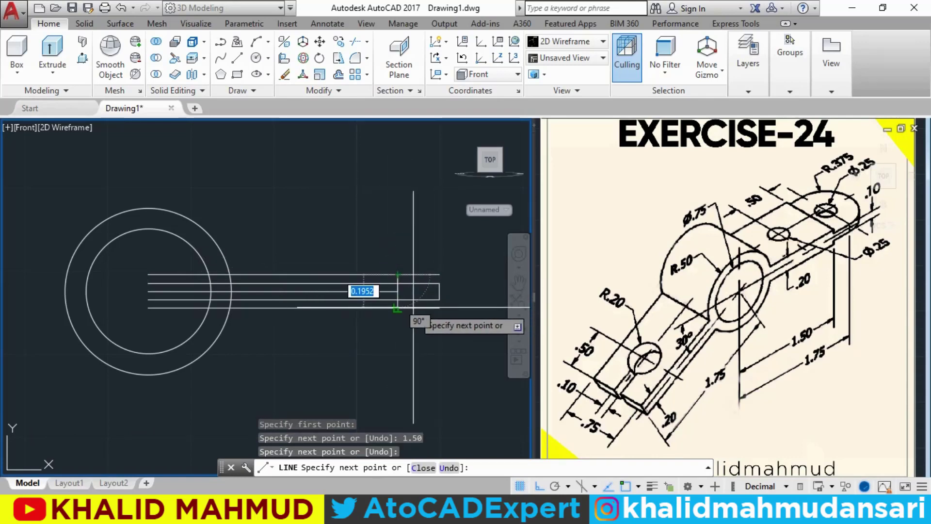
{"action": "left_click", "coordinate": [398, 307]}
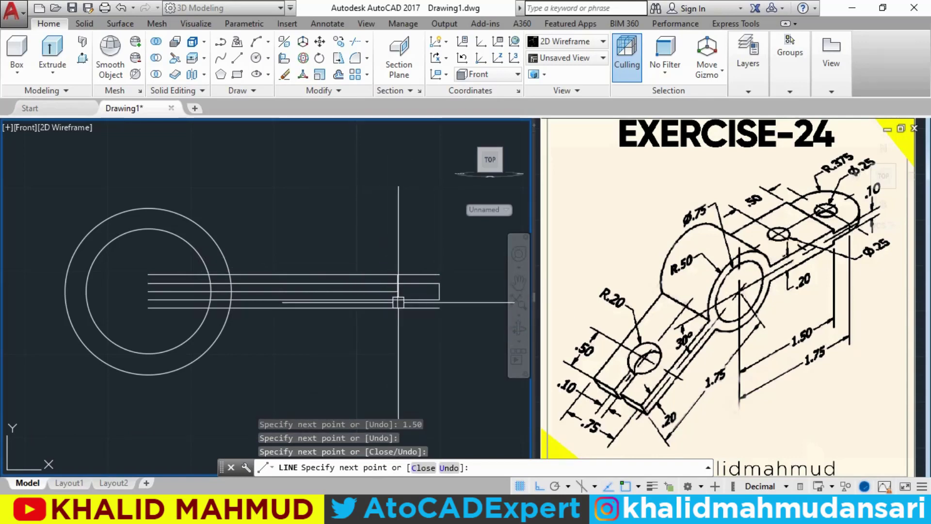
{"action": "key", "text": "Return"}
Trim the top line's excess and the line pieces inside the outer circle
{"action": "type", "text": "tr"}
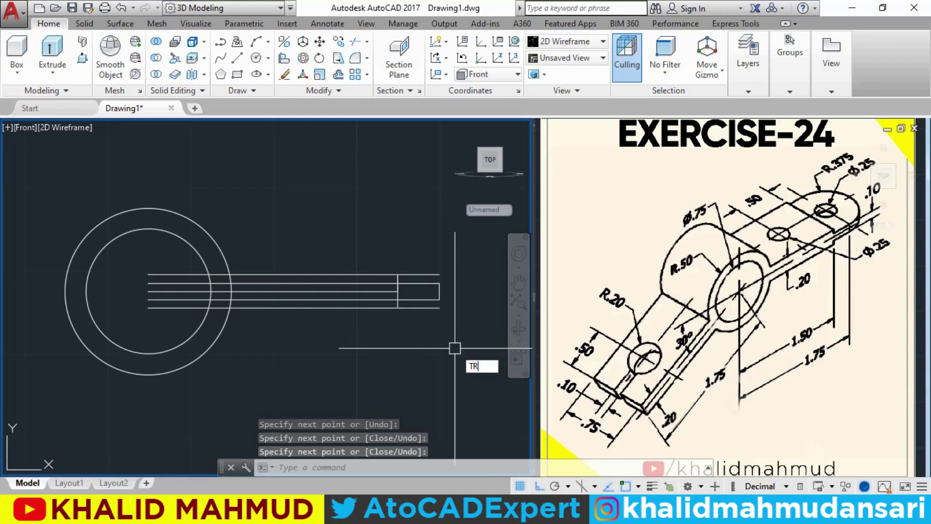
{"action": "key", "text": "Return"}
{"action": "key", "text": "Return"}
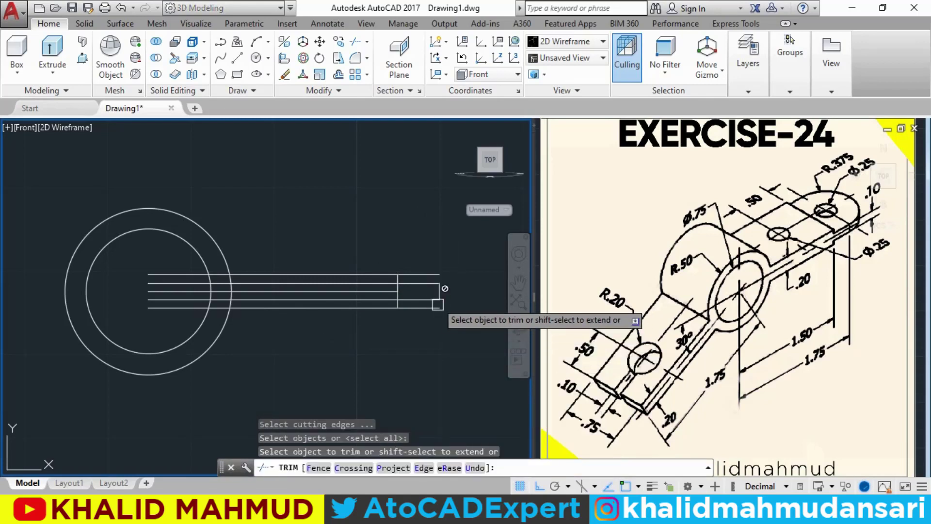
{"action": "left_click", "coordinate": [420, 273]}
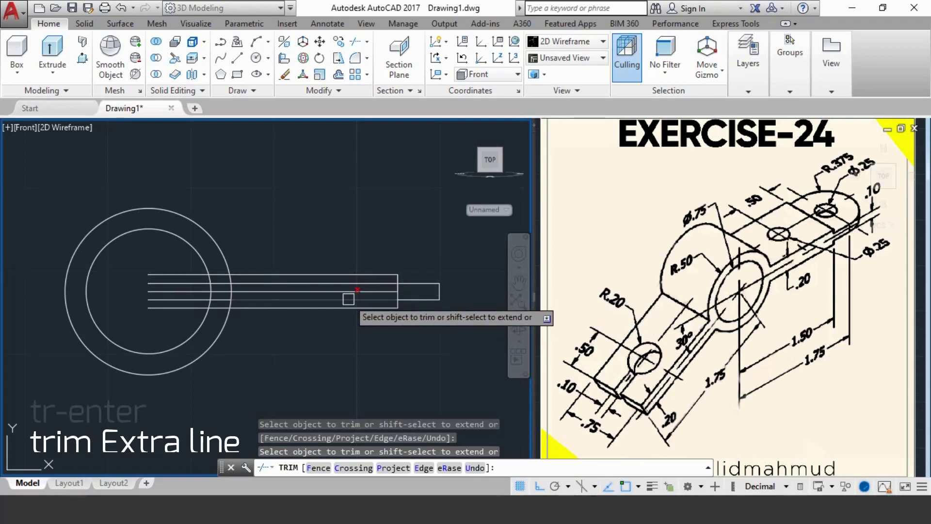
{"action": "key", "text": "Return"}
{"action": "type", "text": "TR"}
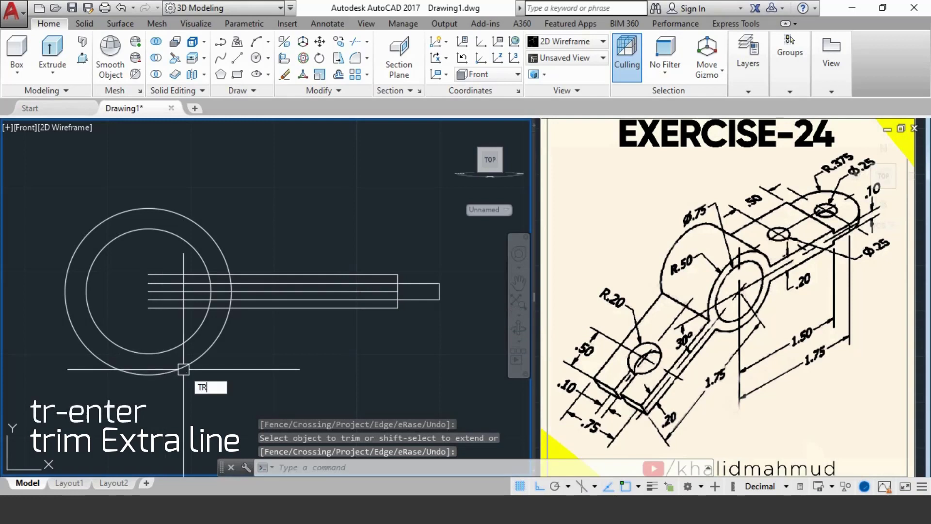
{"action": "key", "text": "Return"}
{"action": "left_click", "coordinate": [202, 354]}
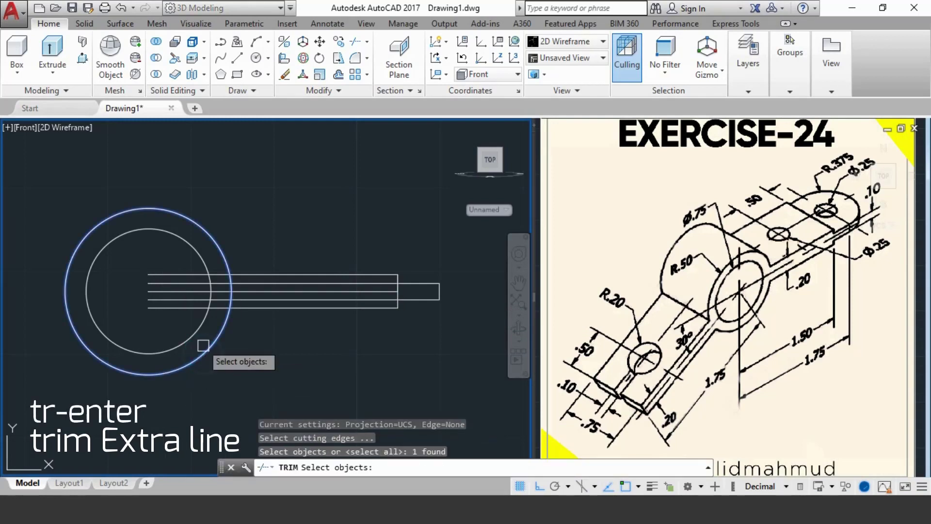
{"action": "key", "text": "Return"}
{"action": "left_click", "coordinate": [165, 250]}
{"action": "left_click", "coordinate": [145, 310]}
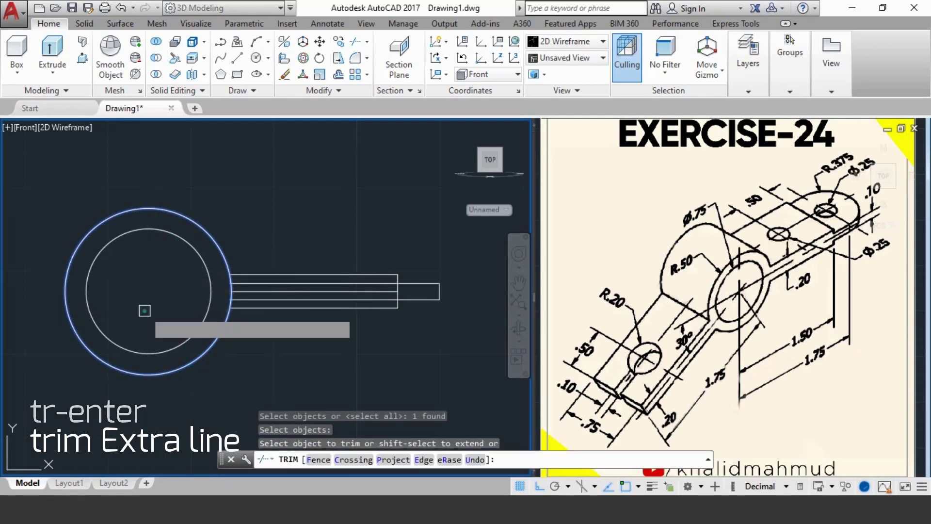
{"action": "key", "text": "Return"}
Trim away the two inner horizontal line pieces of the arm
{"action": "scroll", "coordinate": [256, 299], "scroll_direction": "up", "scroll_amount": 2}
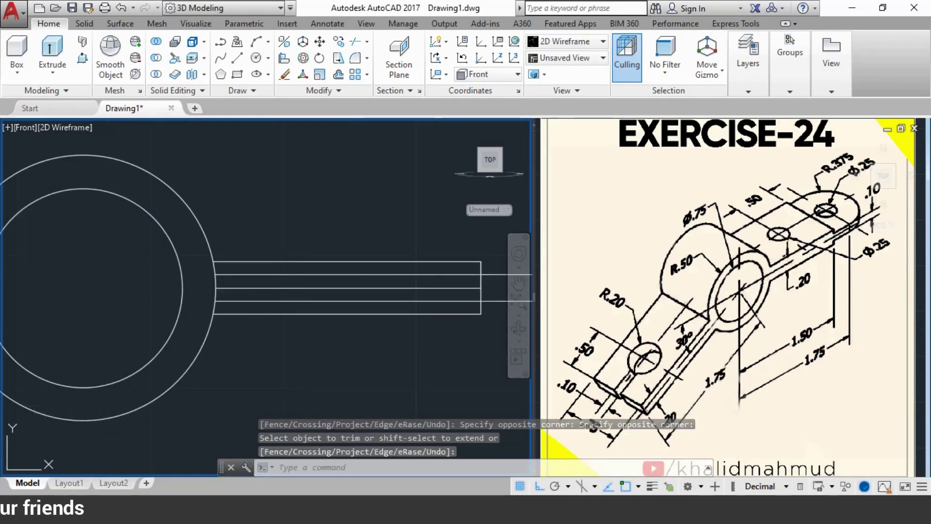
{"action": "type", "text": "tr"}
{"action": "key", "text": "Return"}
{"action": "key", "text": "Return"}
{"action": "left_click", "coordinate": [291, 301]}
{"action": "left_click", "coordinate": [298, 275]}
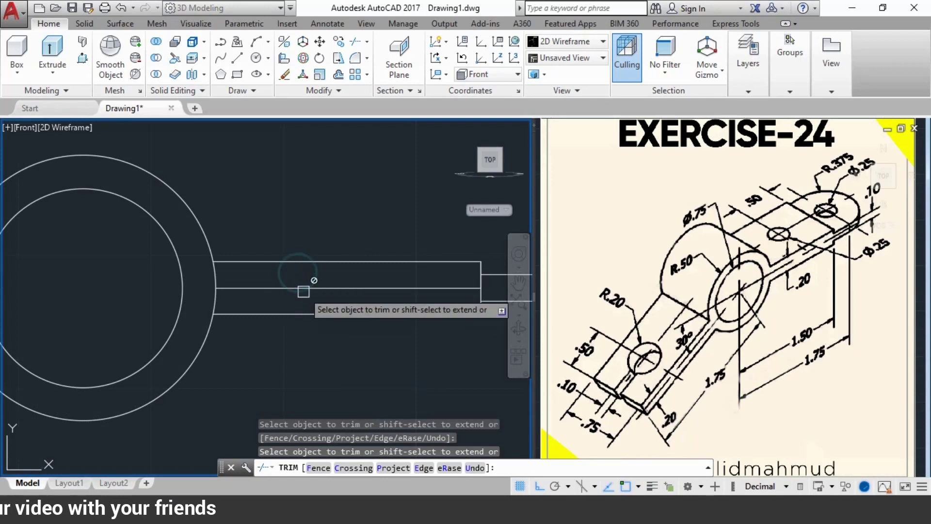
{"action": "scroll", "coordinate": [303, 291], "scroll_direction": "up", "scroll_amount": 1}
{"action": "scroll", "coordinate": [421, 302], "scroll_direction": "up", "scroll_amount": 1}
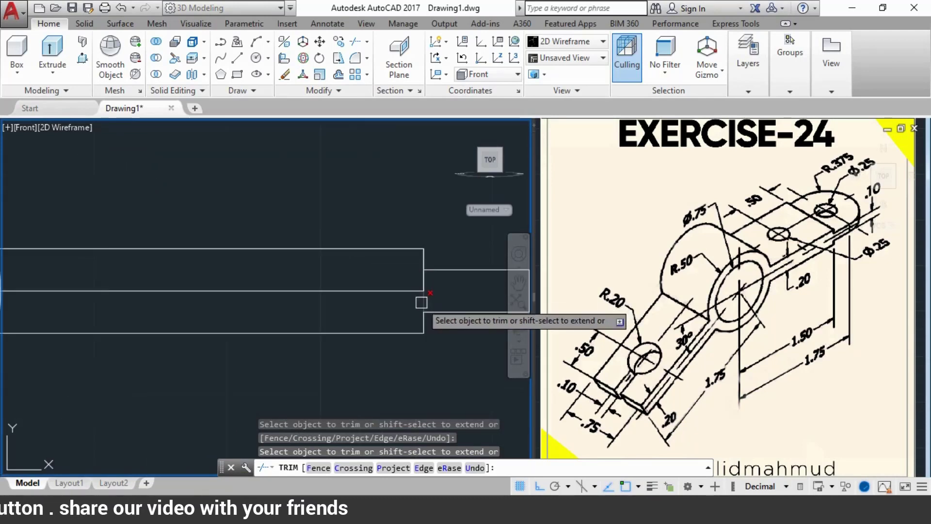
{"action": "scroll", "coordinate": [421, 291], "scroll_direction": "up", "scroll_amount": 3}
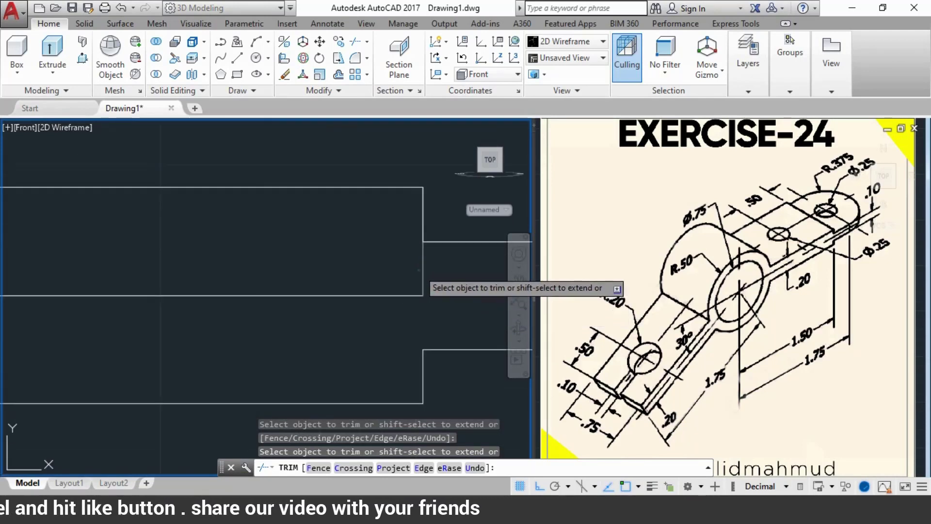
{"action": "scroll", "coordinate": [415, 267], "scroll_direction": "down", "scroll_amount": 3}
{"action": "scroll", "coordinate": [398, 274], "scroll_direction": "down", "scroll_amount": 3}
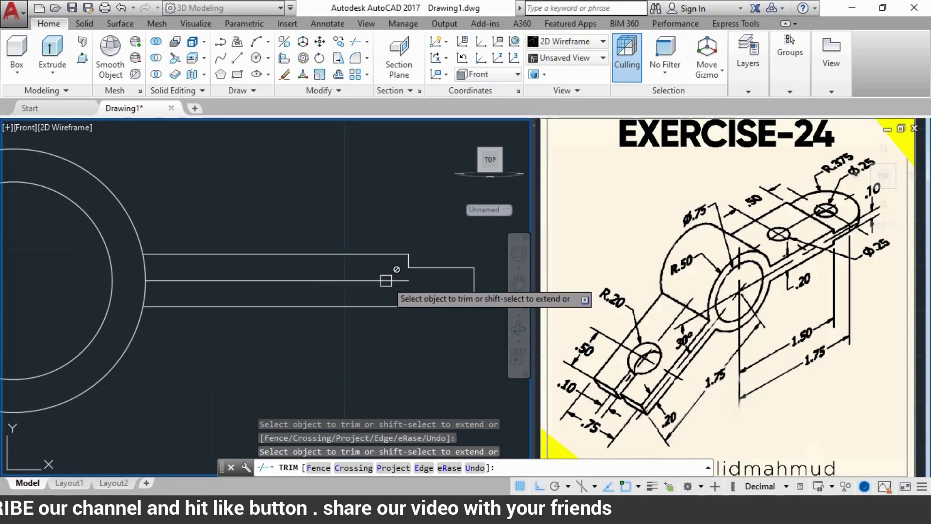
{"action": "scroll", "coordinate": [386, 281], "scroll_direction": "down", "scroll_amount": 2}
{"action": "key", "text": "Escape"}
Erase the extra middle horizontal line and trim an overlapping arm line piece
{"action": "left_click", "coordinate": [359, 281]}
{"action": "type", "text": "E"}
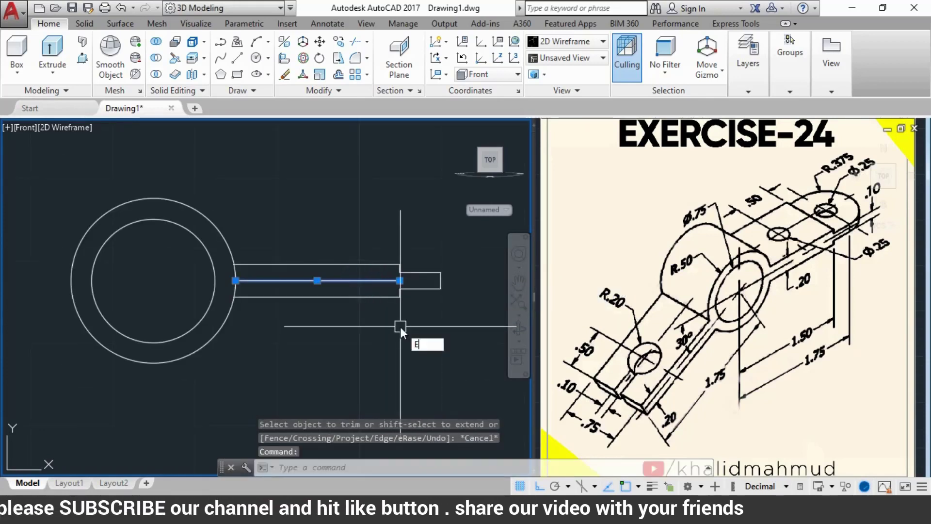
{"action": "key", "text": "Return"}
{"action": "middle_click_drag", "start_coordinate": [362, 331], "coordinate": [406, 319]}
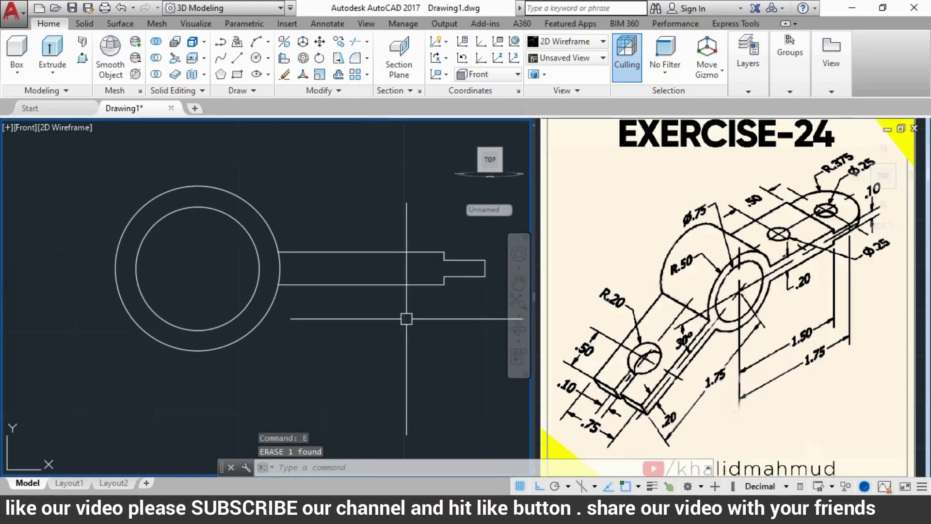
{"action": "type", "text": "tr"}
{"action": "key", "text": "Return"}
{"action": "key", "text": "Return"}
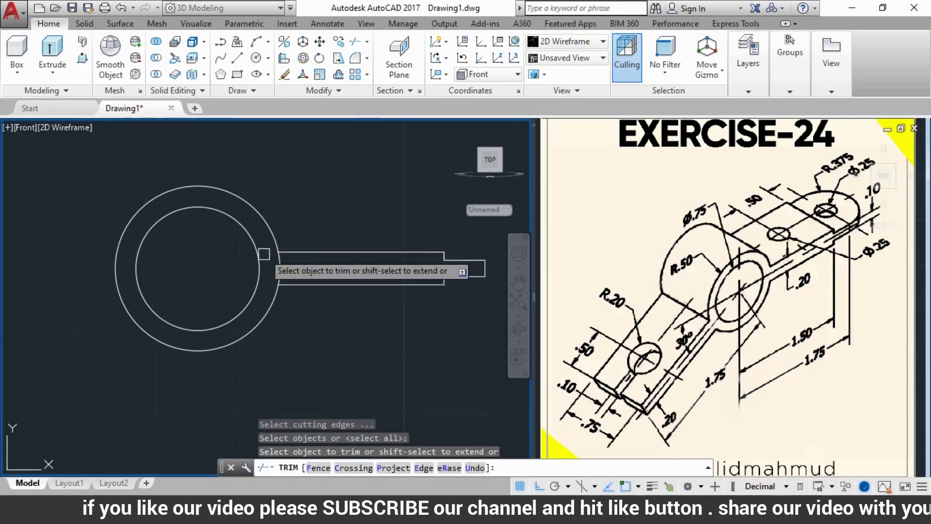
{"action": "left_click", "coordinate": [264, 255]}
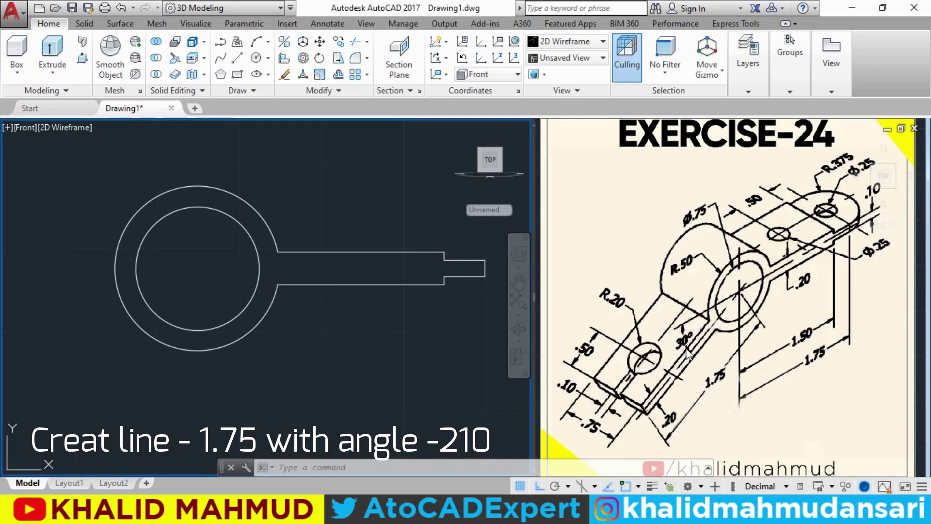
Draw a 1.75-long line from the ring centre at 210 degrees with Ortho off
{"action": "middle_click_drag", "start_coordinate": [293, 353], "coordinate": [440, 351]}
{"action": "type", "text": "L"}
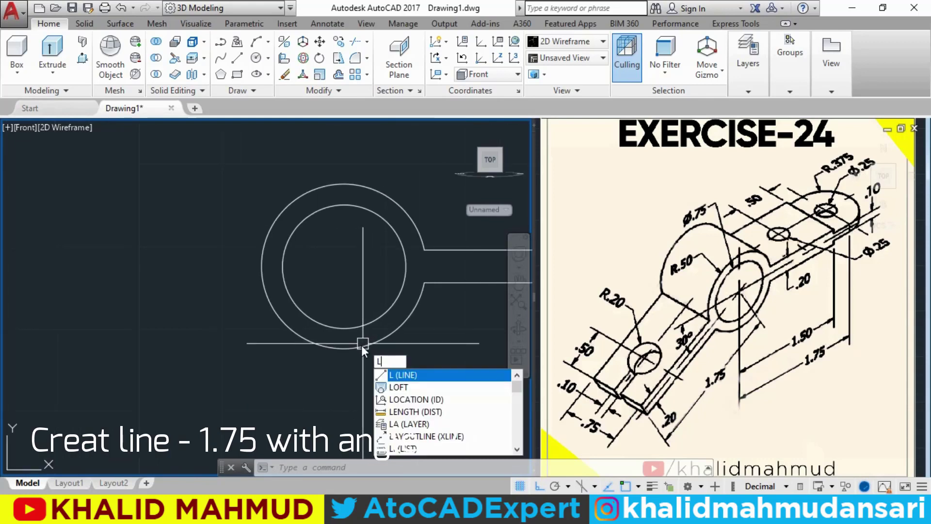
{"action": "key", "text": "Return"}
{"action": "left_click", "coordinate": [344, 267]}
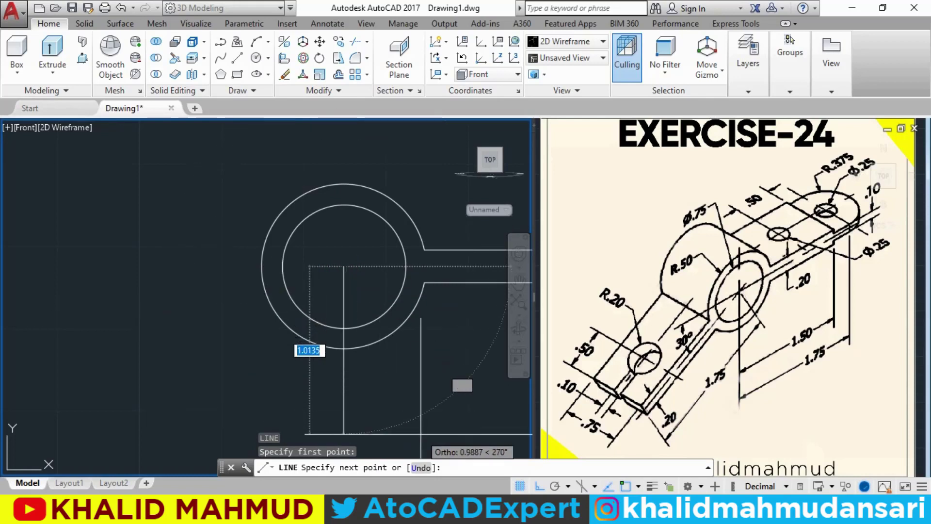
{"action": "left_click", "coordinate": [540, 487]}
{"action": "type", "text": "1.75"}
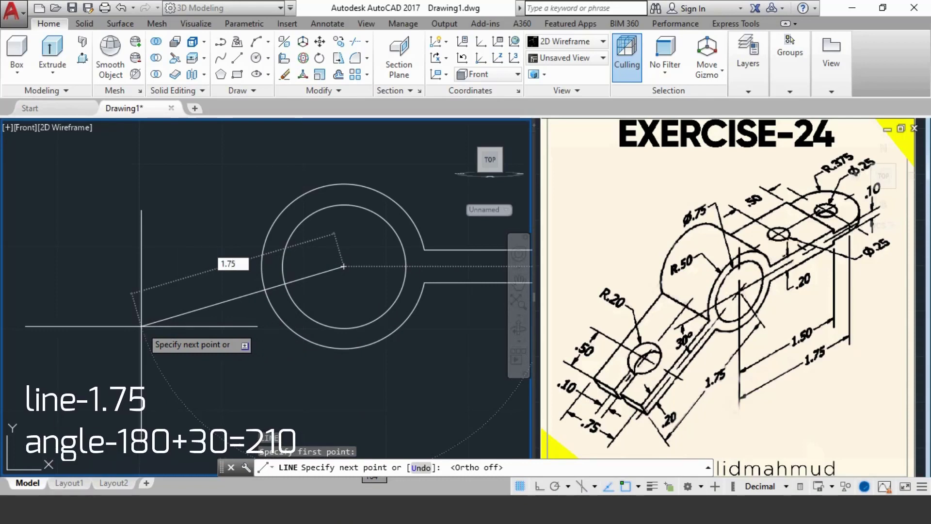
{"action": "key", "text": "Tab"}
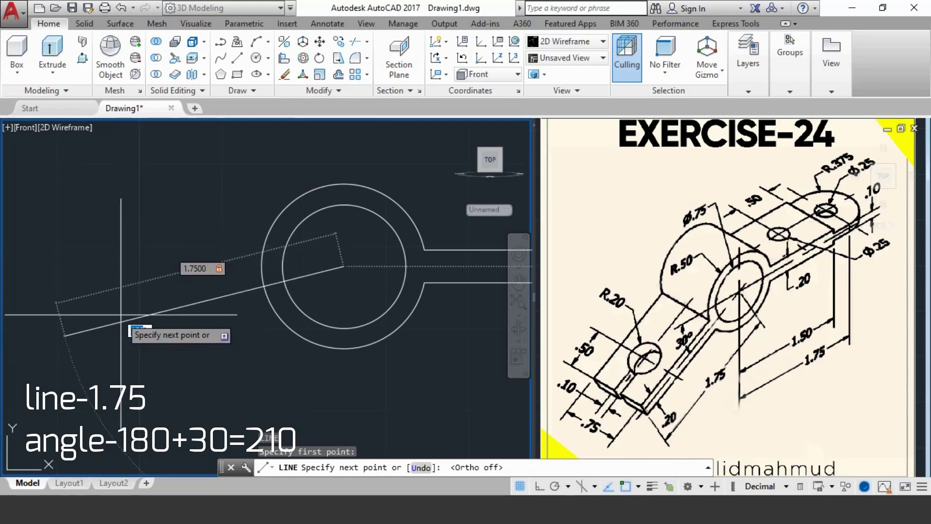
{"action": "scroll", "coordinate": [126, 315], "scroll_direction": "down", "scroll_amount": 2}
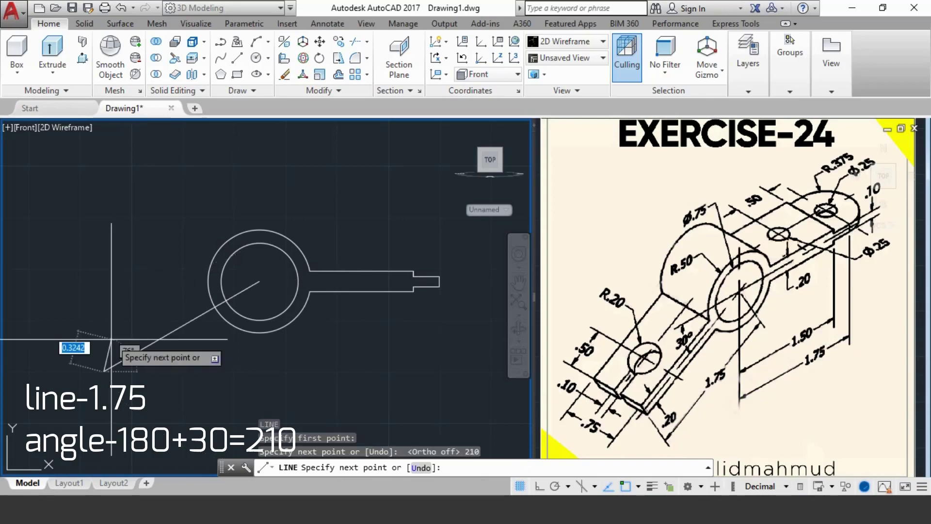
{"action": "key", "text": "Return"}
{"action": "key", "text": "Return"}
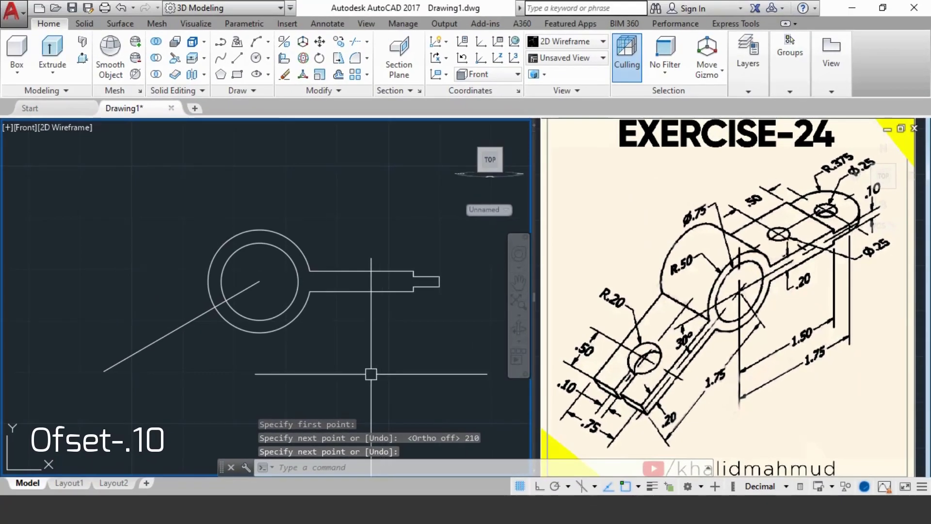
Offset the slanted line 0.10 to both sides
{"action": "type", "text": "o"}
{"action": "key", "text": "Return"}
{"action": "type", "text": ".1"}
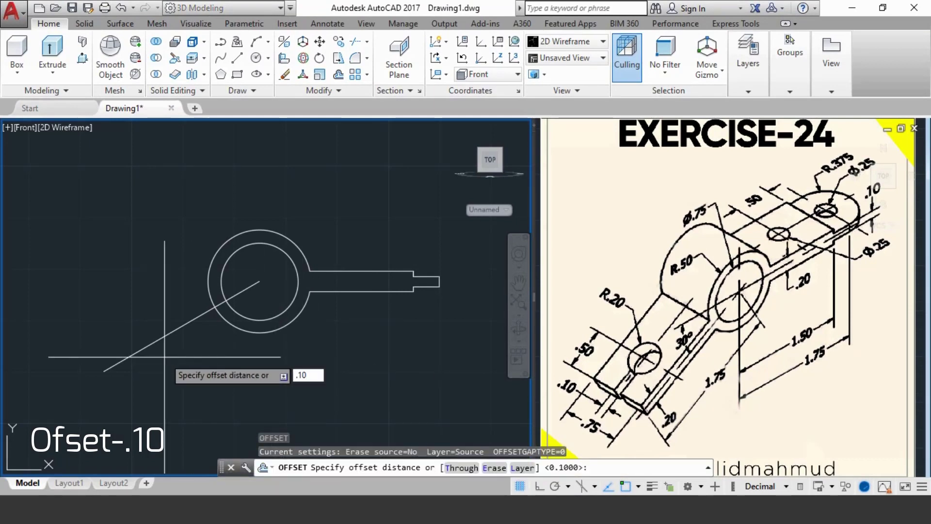
{"action": "key", "text": "Return"}
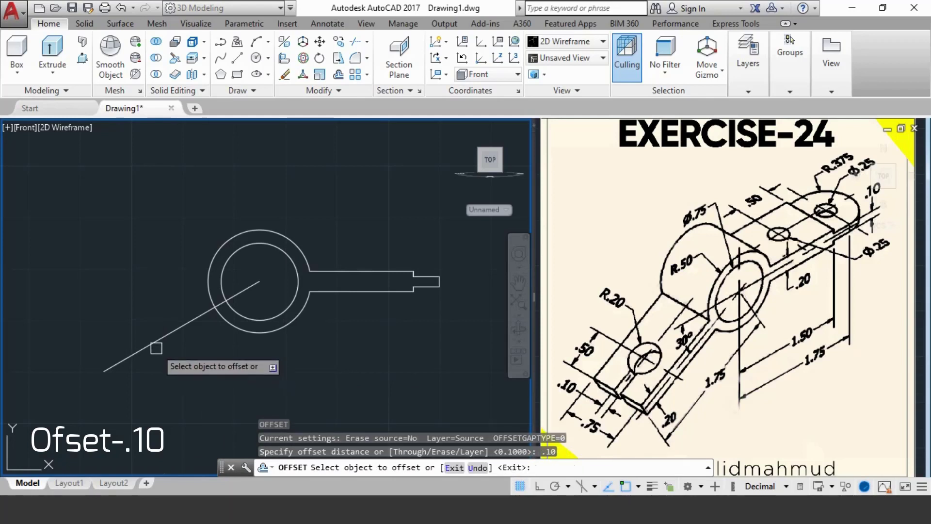
{"action": "left_click", "coordinate": [156, 348]}
{"action": "left_click", "coordinate": [164, 388]}
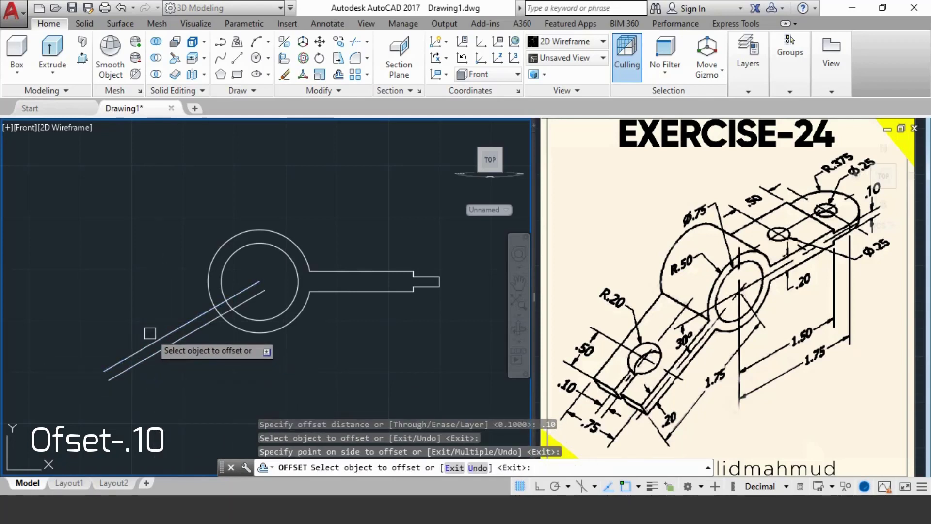
{"action": "left_click", "coordinate": [155, 341]}
{"action": "left_click", "coordinate": [95, 258]}
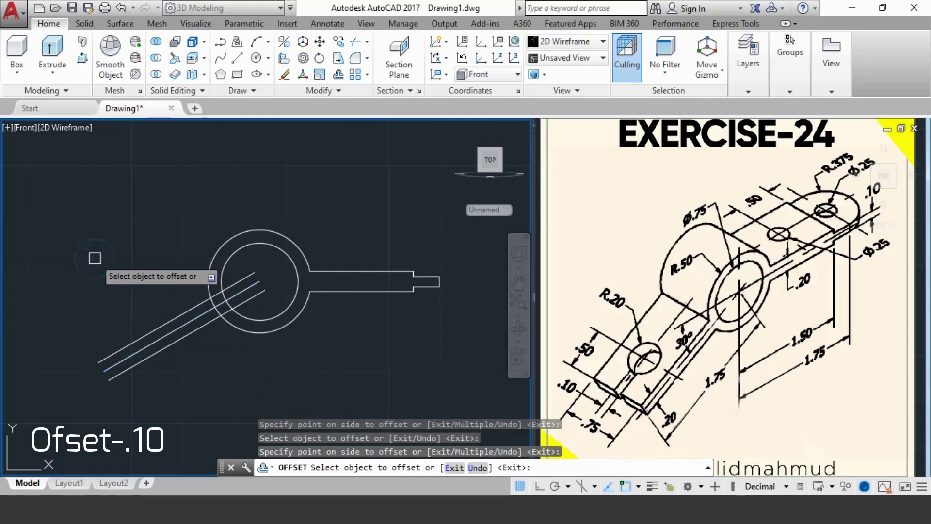
{"action": "key", "text": "Escape"}
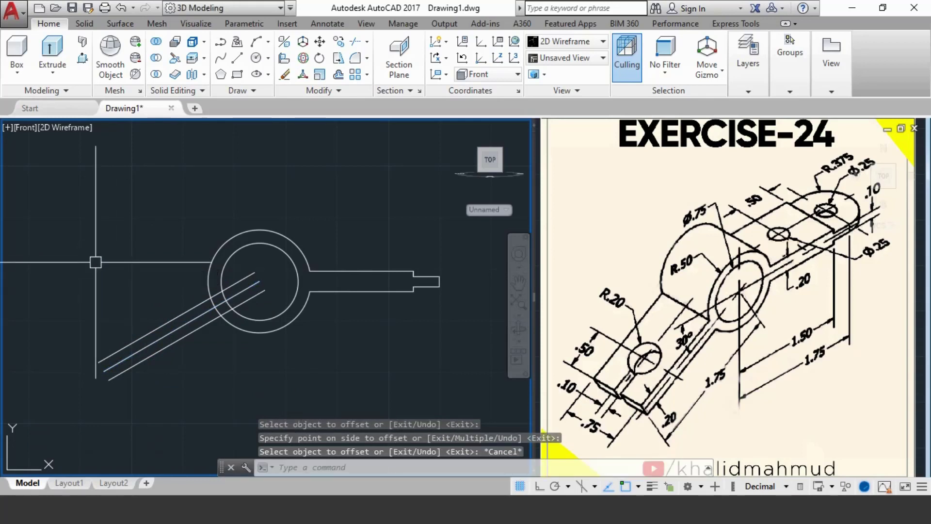
Erase the slanted centre line and cap the arm's outer end with a line
{"action": "type", "text": "e"}
{"action": "key", "text": "Return"}
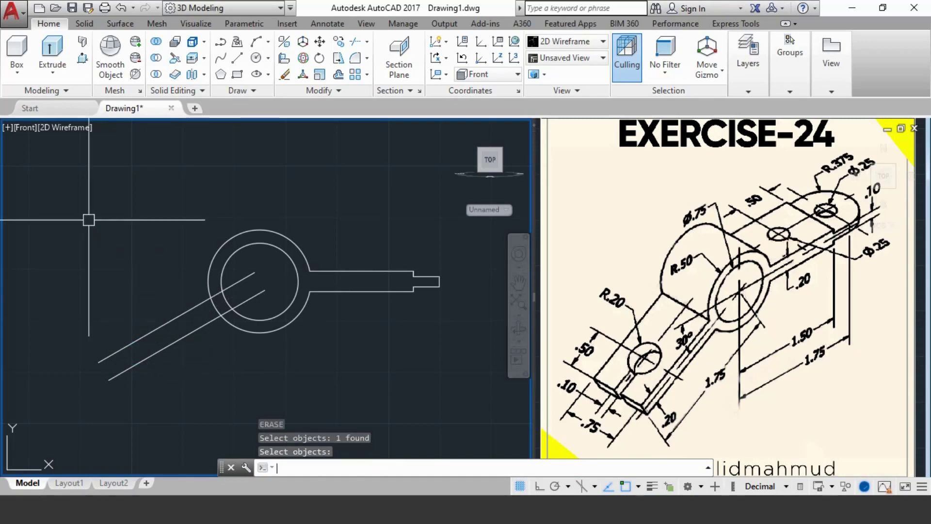
{"action": "key", "text": "Return"}
{"action": "type", "text": "l"}
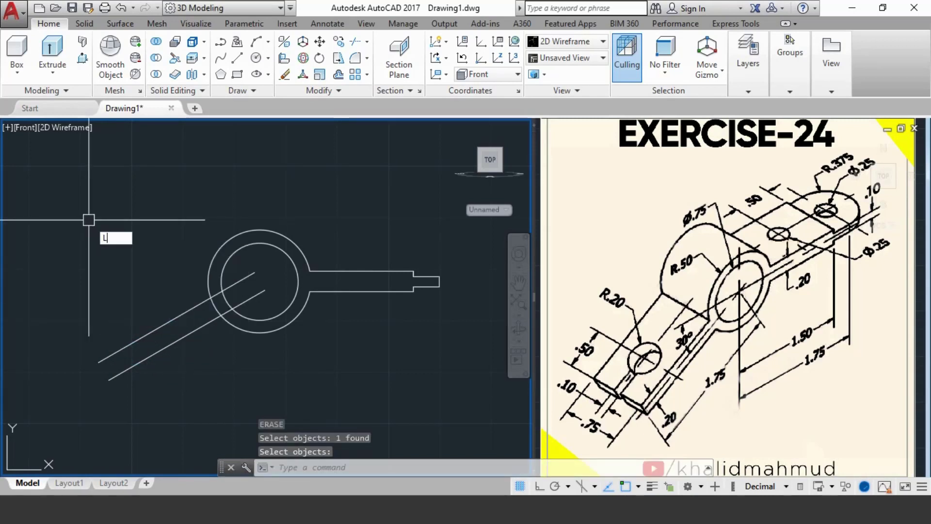
{"action": "key", "text": "Return"}
{"action": "left_click", "coordinate": [111, 381]}
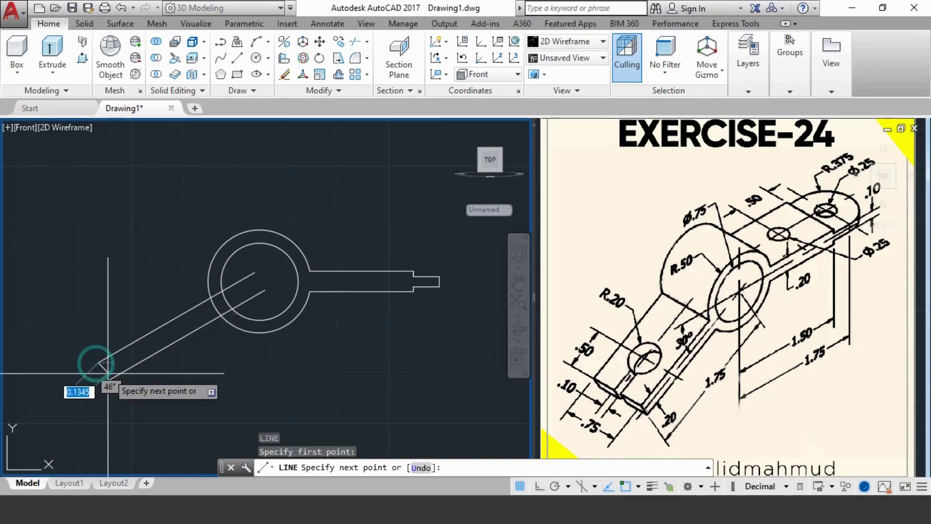
{"action": "left_click", "coordinate": [99, 362]}
{"action": "key", "text": "Return"}
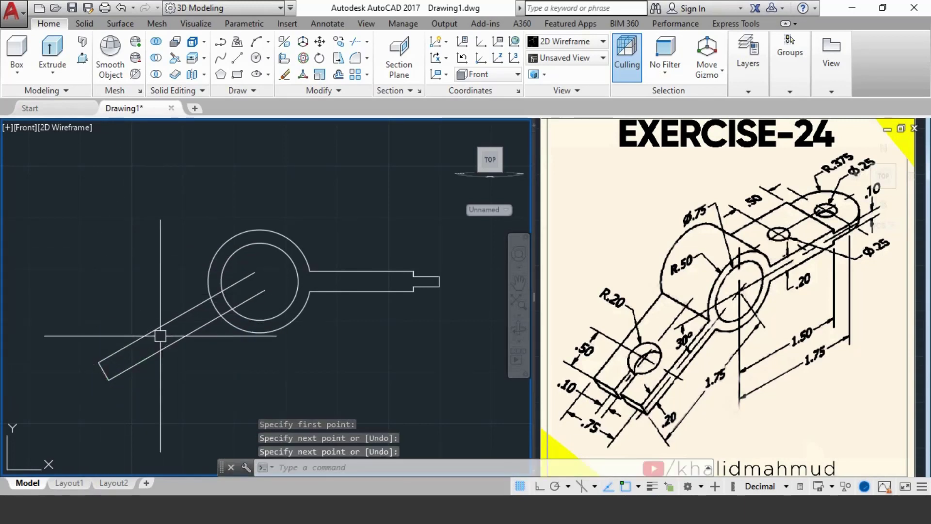
Trim the arm lines inside the ring using the outer circle as cutting edge
{"action": "type", "text": "tr"}
{"action": "key", "text": "Return"}
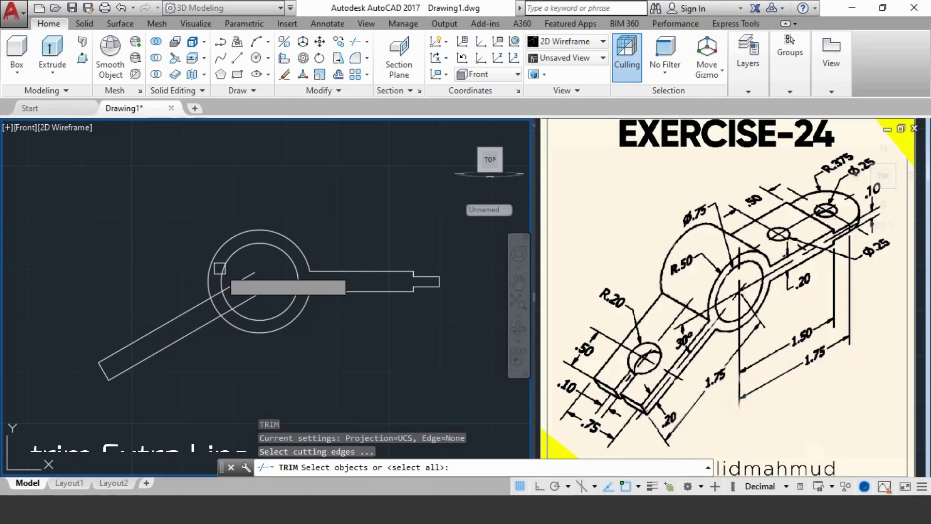
{"action": "left_click", "coordinate": [209, 267]}
{"action": "key", "text": "Return"}
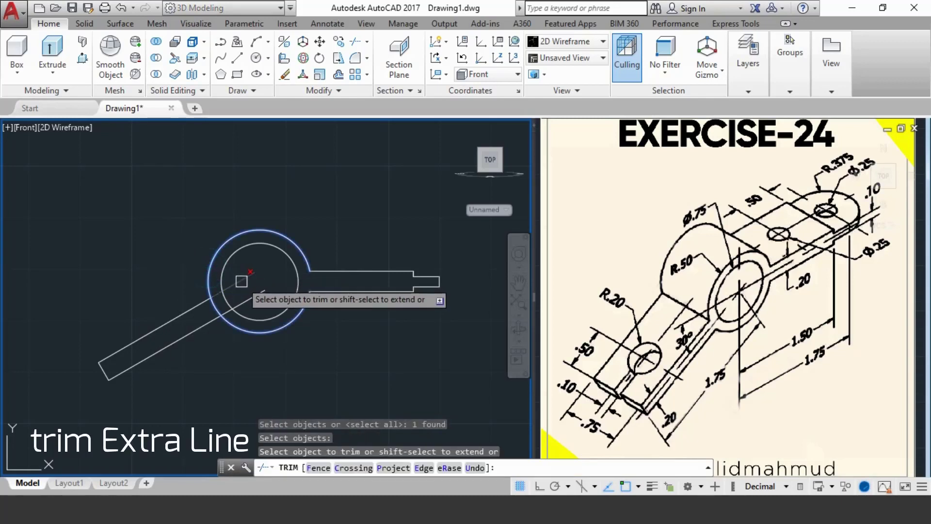
{"action": "left_click", "coordinate": [240, 280]}
{"action": "key", "text": "Return"}
{"action": "key", "text": "Return"}
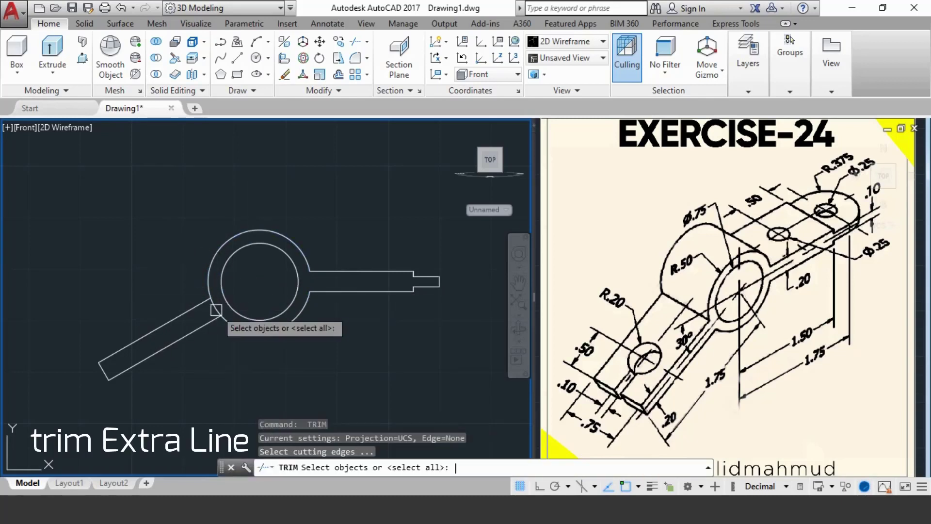
{"action": "key", "text": "Return"}
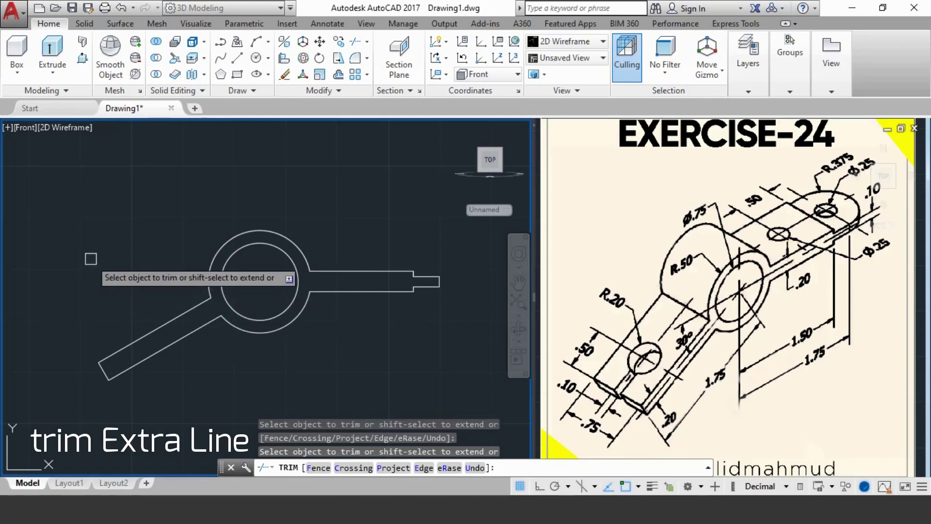
{"action": "key", "text": "Escape"}
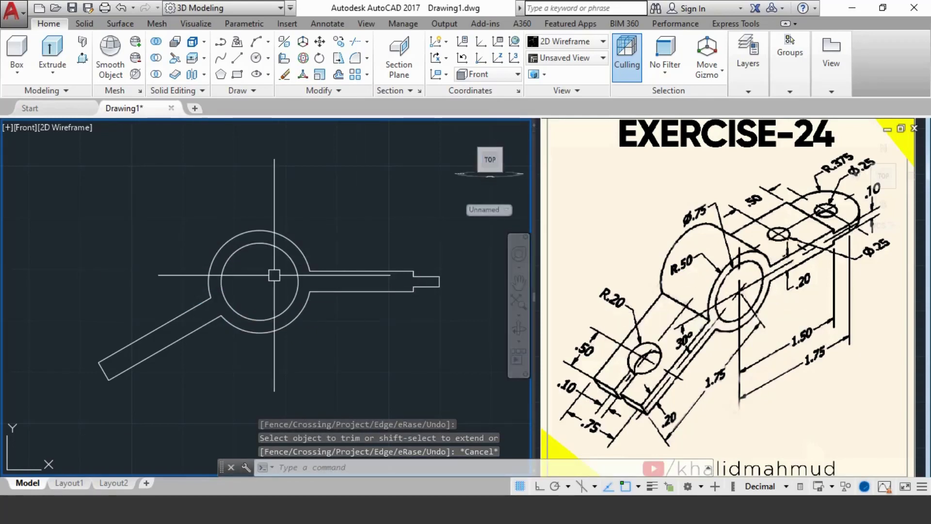
Orbit to an oblique view and press-pull the large ring region 0.75 deep
{"action": "left_click", "coordinate": [519, 329]}
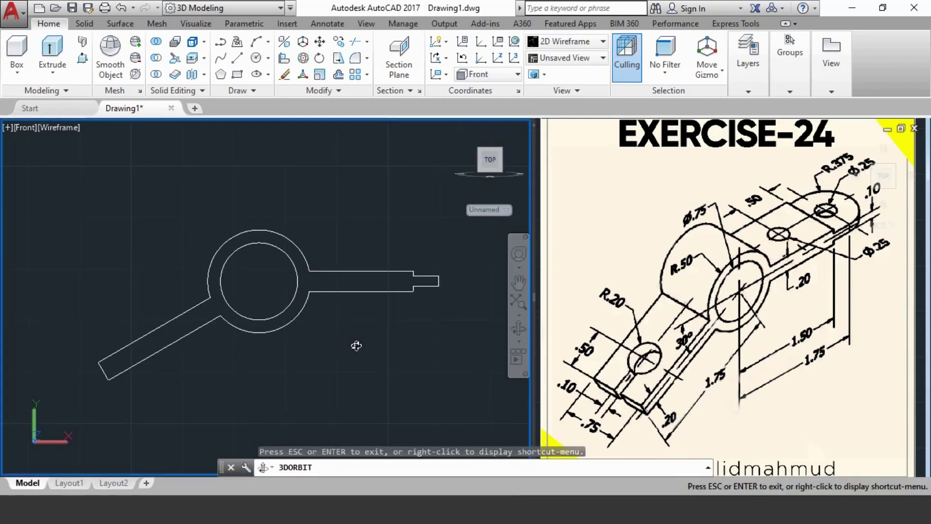
{"action": "left_click_drag", "start_coordinate": [252, 293], "coordinate": [331, 331]}
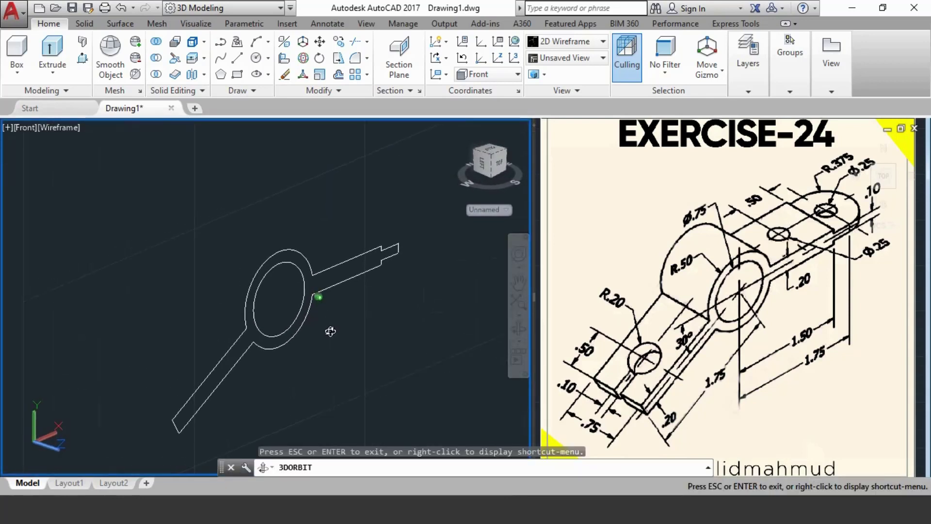
{"action": "middle_click_drag", "start_coordinate": [349, 307], "coordinate": [347, 266]}
{"action": "key", "text": "Escape"}
{"action": "key", "text": "Escape"}
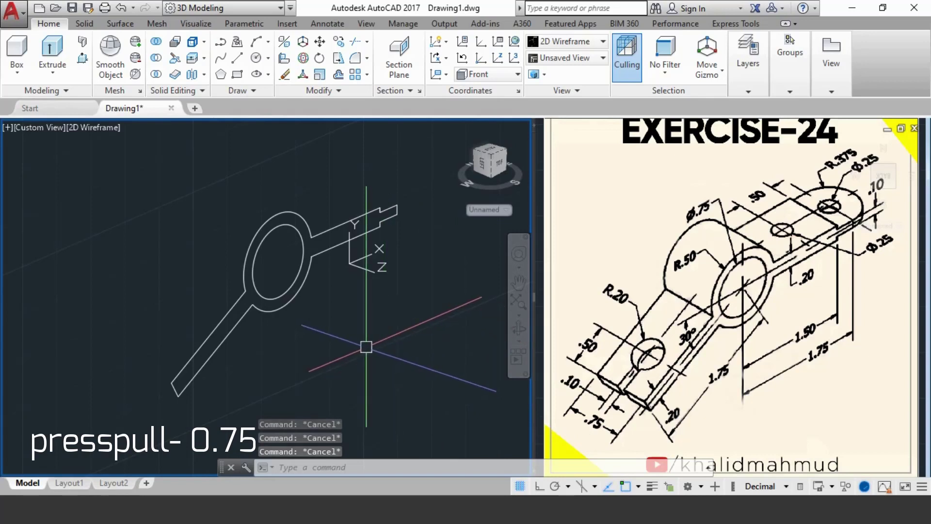
{"action": "type", "text": "PRESS"}
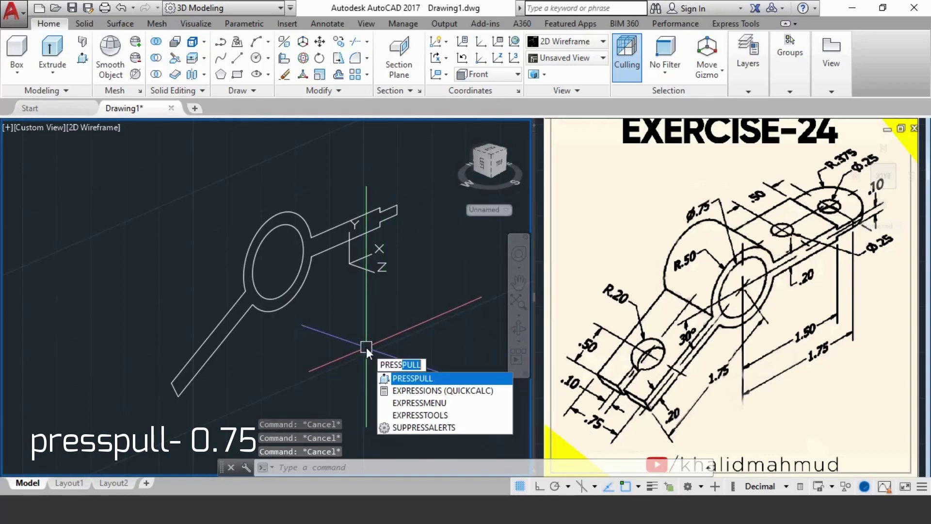
{"action": "key", "text": "Return"}
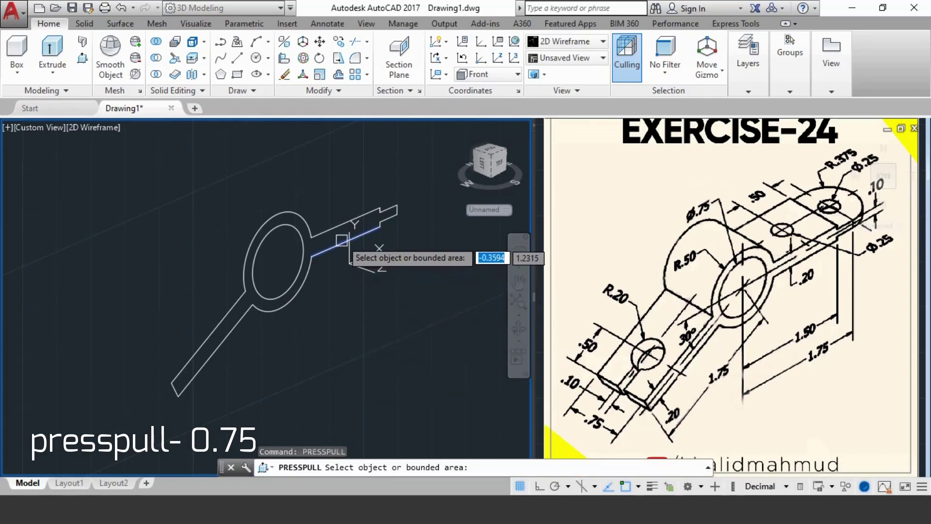
{"action": "left_click", "coordinate": [341, 234]}
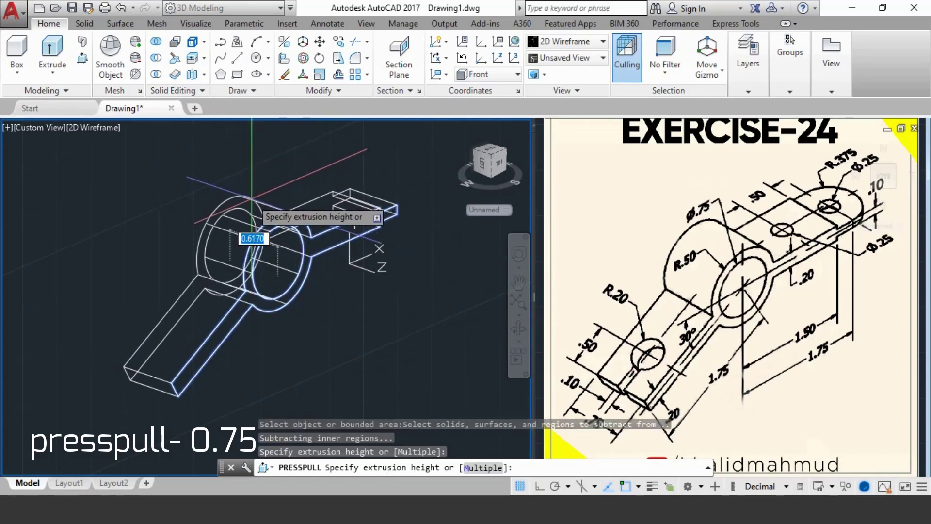
{"action": "key", "text": "Return"}
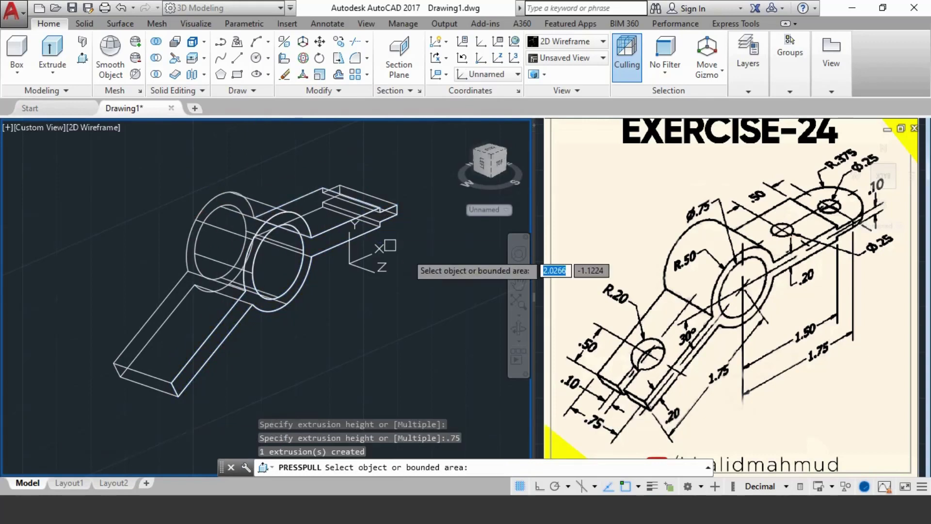
{"action": "key", "text": "Return"}
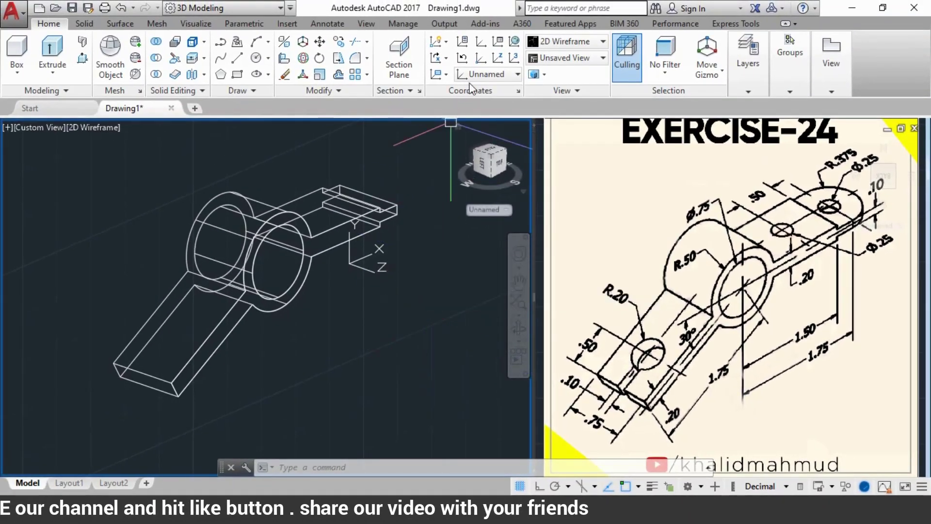
Reset the UCS to World, then align it to the slanted arm's bottom face
{"action": "left_click", "coordinate": [479, 74]}
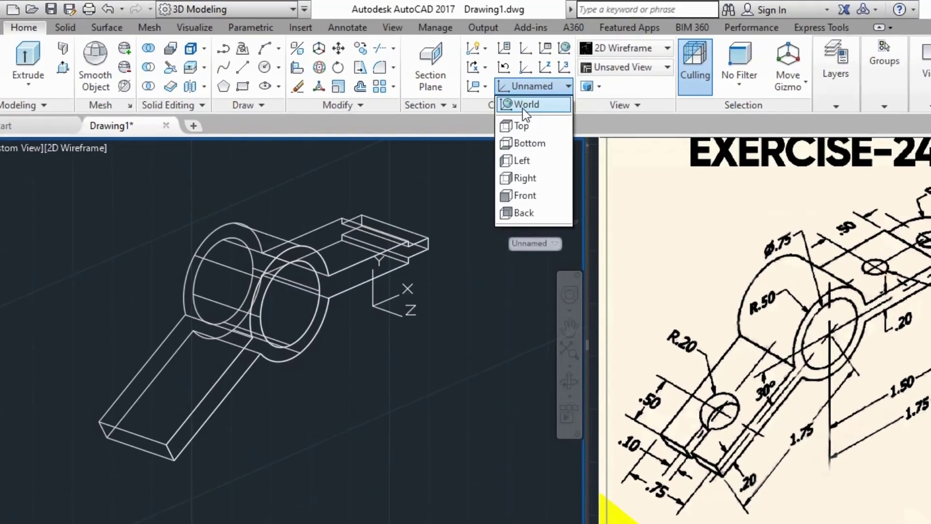
{"action": "left_click", "coordinate": [482, 90]}
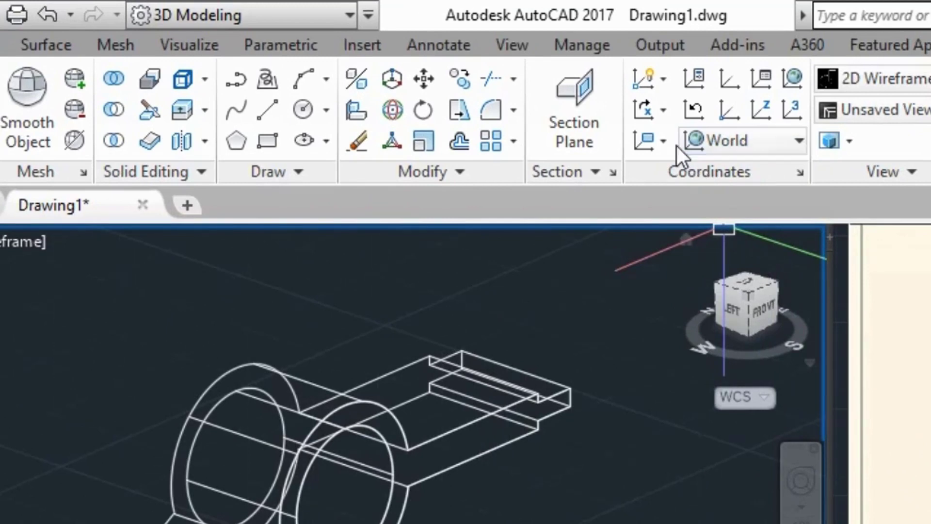
{"action": "left_click", "coordinate": [667, 141]}
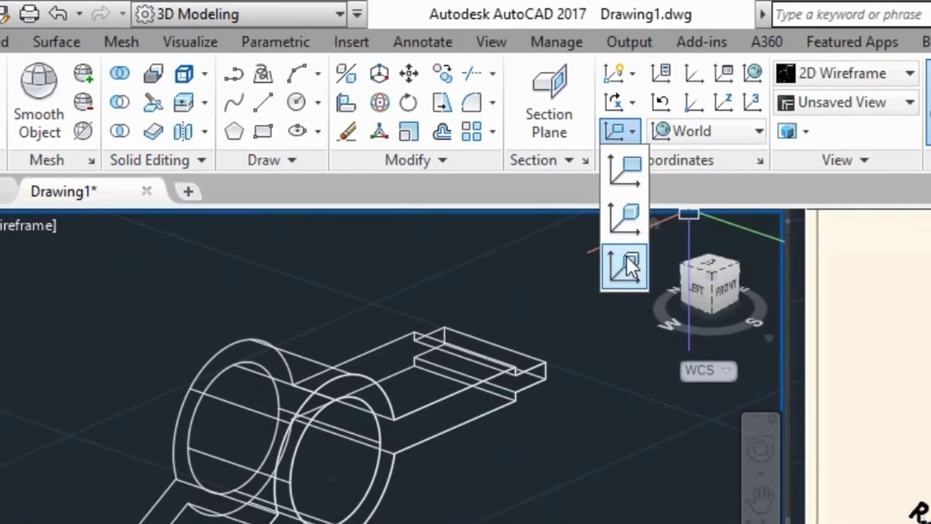
{"action": "left_click", "coordinate": [663, 279]}
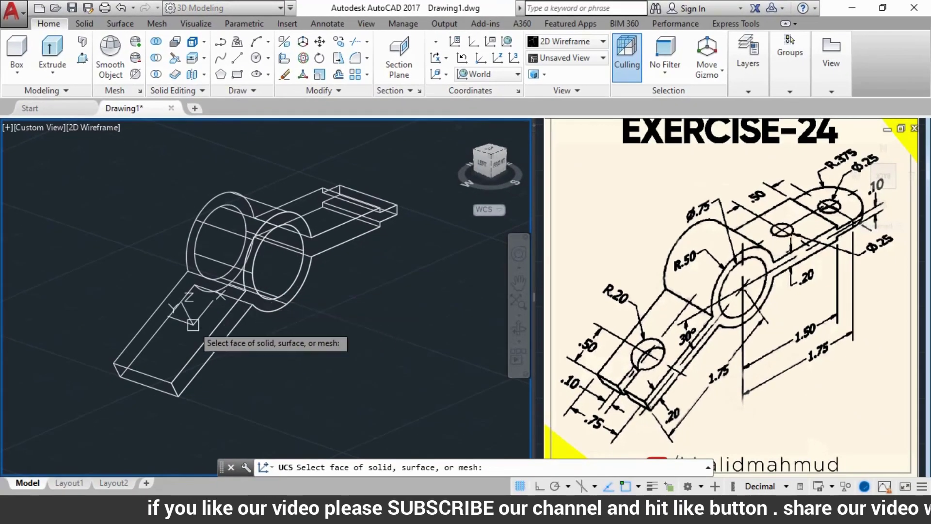
{"action": "left_click", "coordinate": [184, 326]}
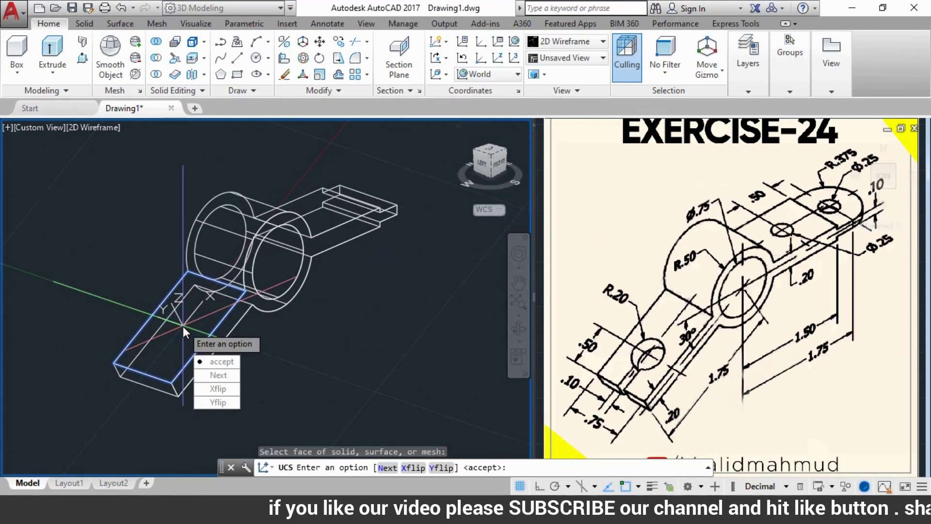
{"action": "left_click", "coordinate": [218, 362]}
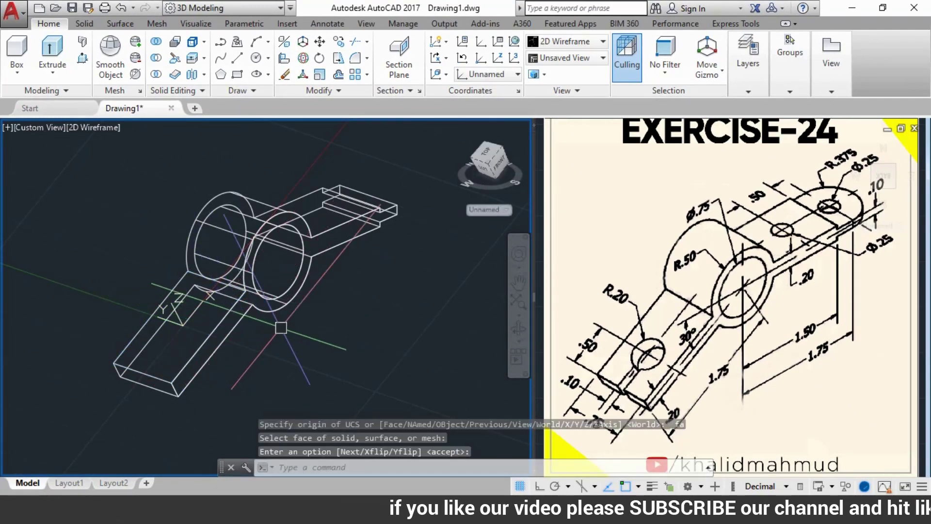
Draw a 0.20-radius circle on the new UCS plane
{"action": "type", "text": "c"}
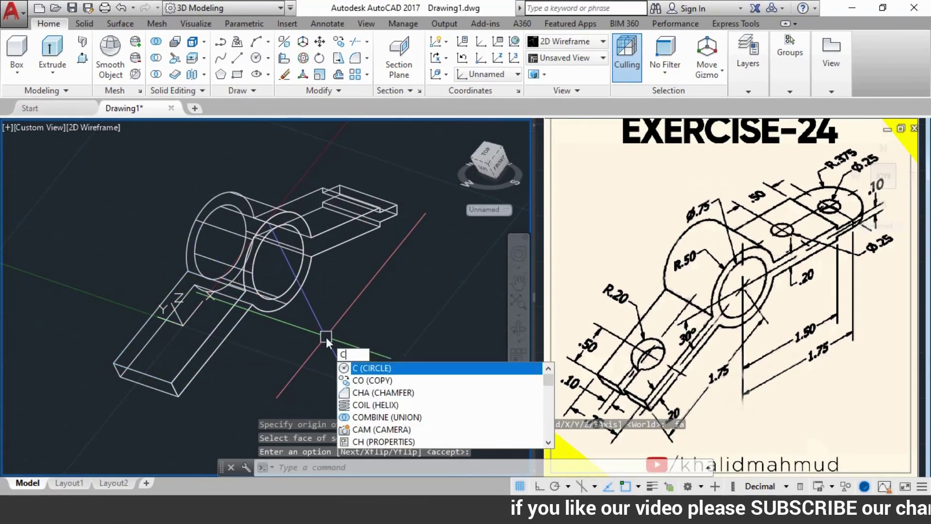
{"action": "key", "text": "Return"}
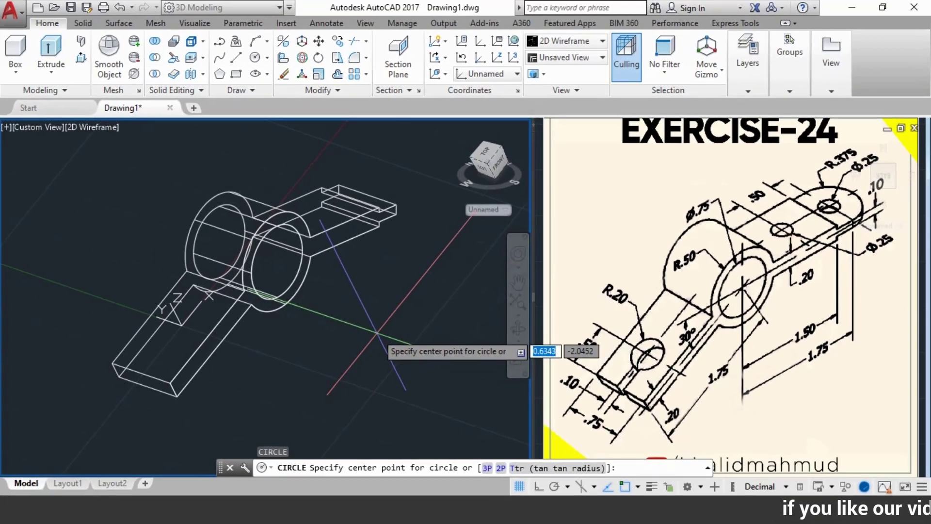
{"action": "left_click", "coordinate": [378, 333]}
{"action": "type", "text": ".2"}
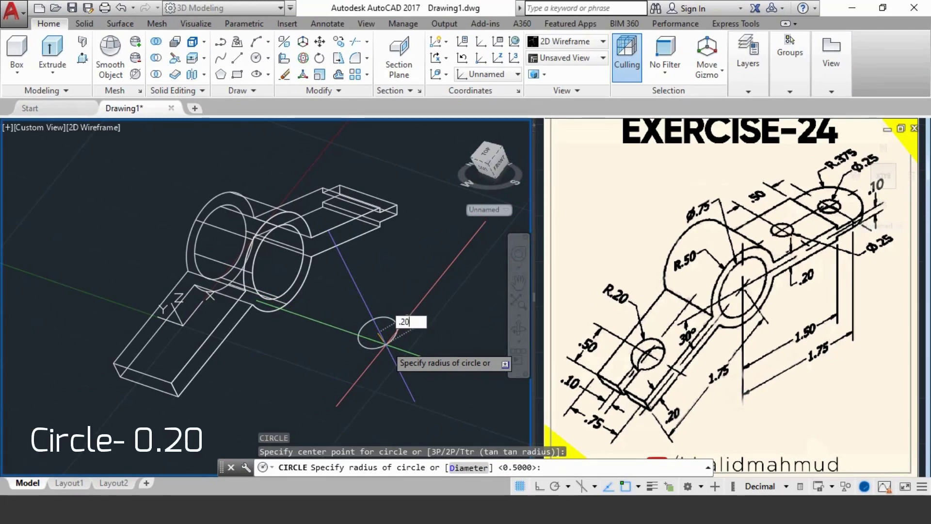
{"action": "key", "text": "Return"}
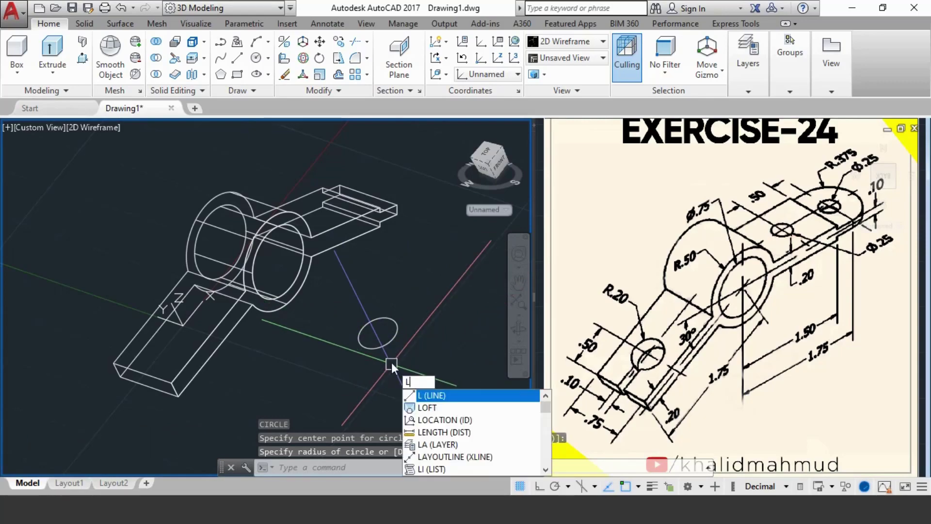
With Ortho on, draw a 0.50 line out from the circle's centre
{"action": "key", "text": "Return"}
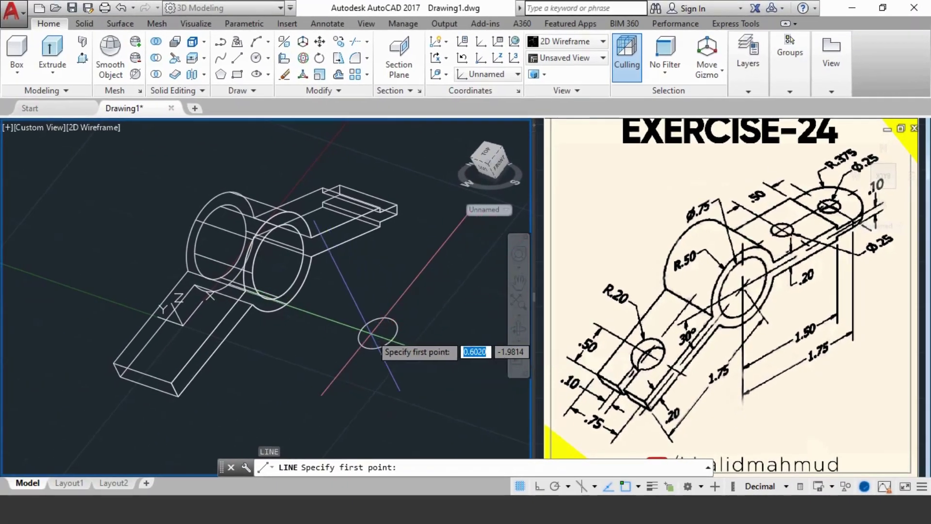
{"action": "left_click", "coordinate": [377, 331]}
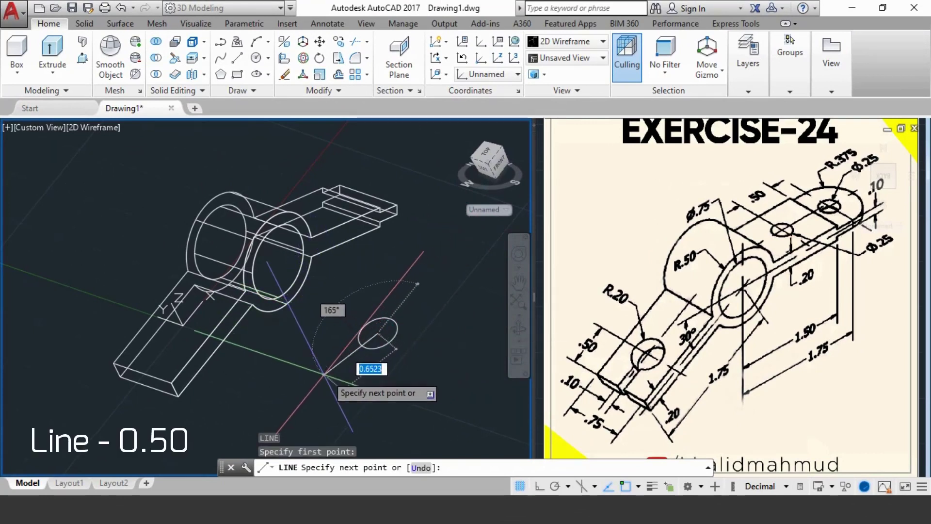
{"action": "left_click", "coordinate": [539, 484]}
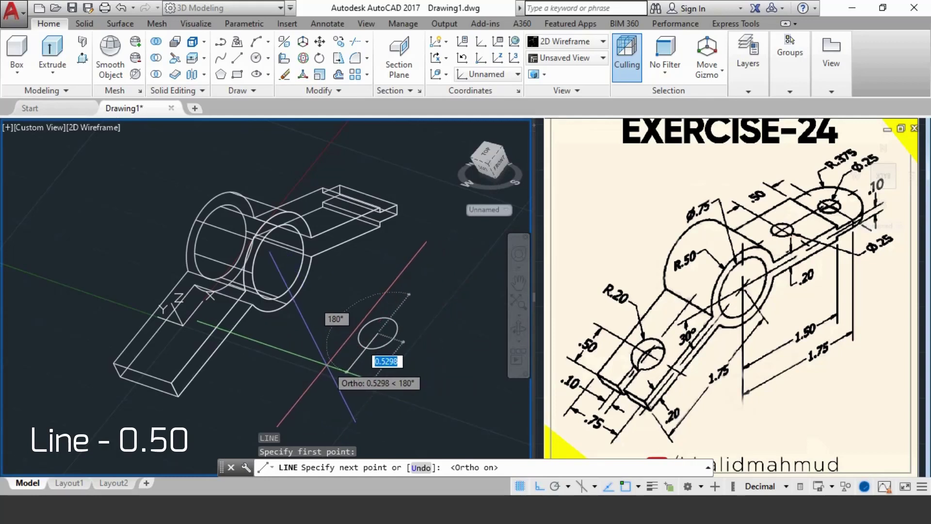
{"action": "type", "text": "0"}
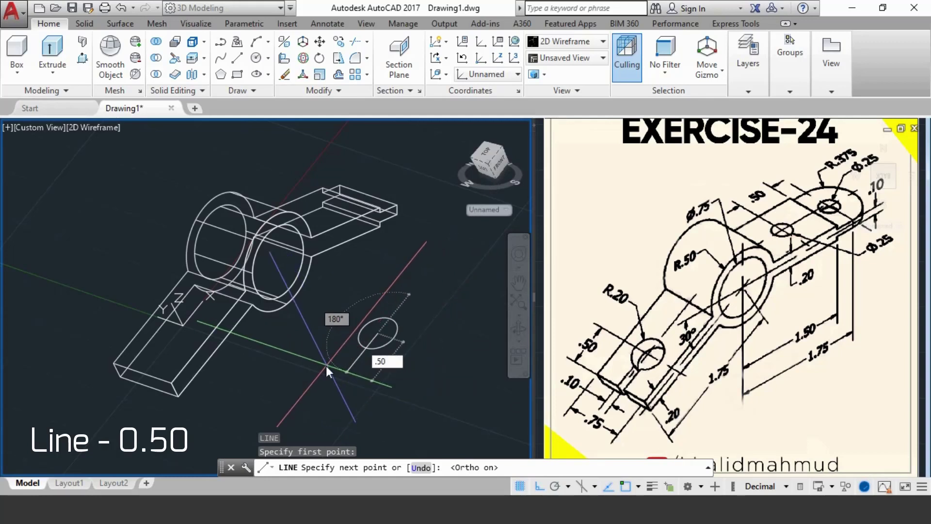
{"action": "key", "text": "Return"}
{"action": "key", "text": "Return"}
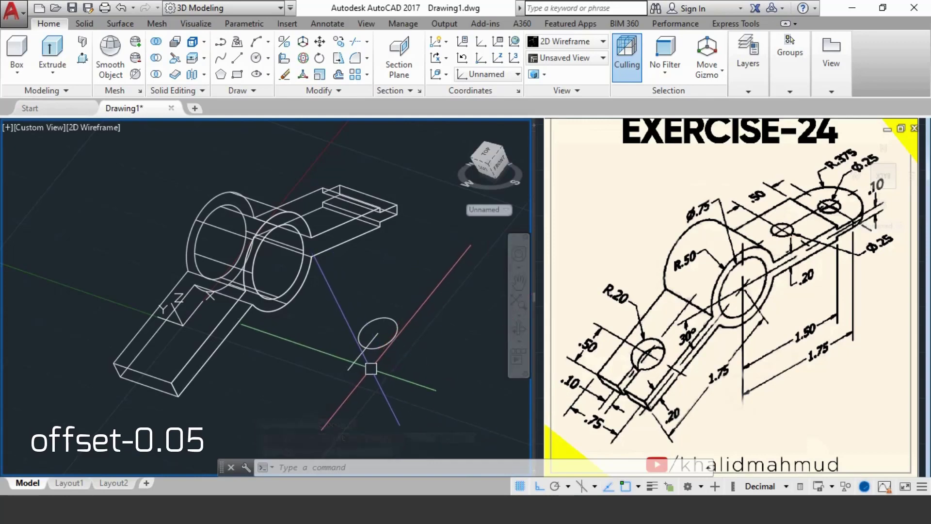
Offset the short centre line 0.05 to each side to form slot edges
{"action": "type", "text": "o"}
{"action": "key", "text": "Return"}
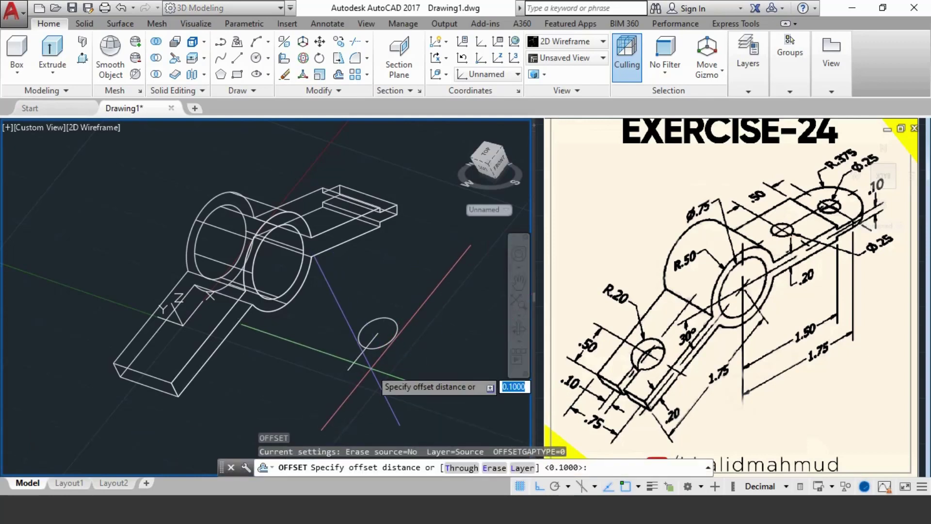
{"action": "type", "text": ".0"}
{"action": "key", "text": "Return"}
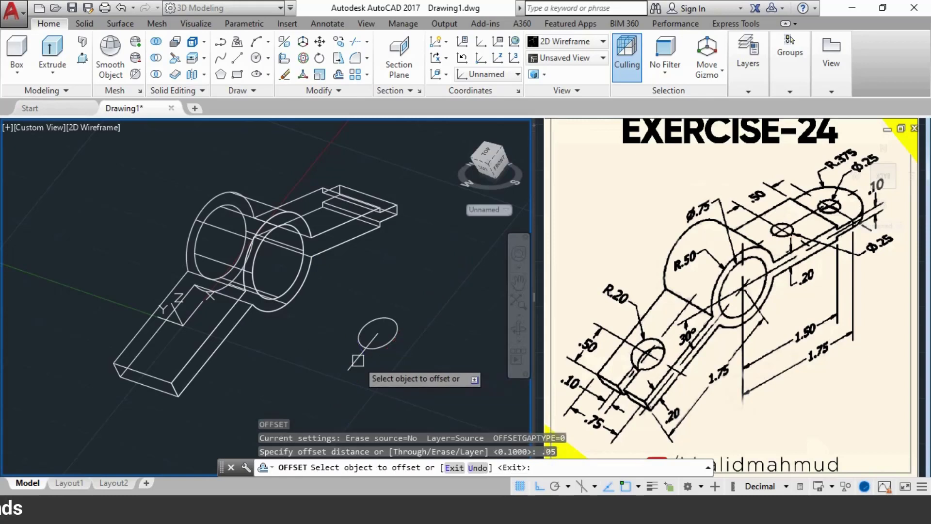
{"action": "left_click", "coordinate": [356, 361]}
{"action": "left_click", "coordinate": [349, 369]}
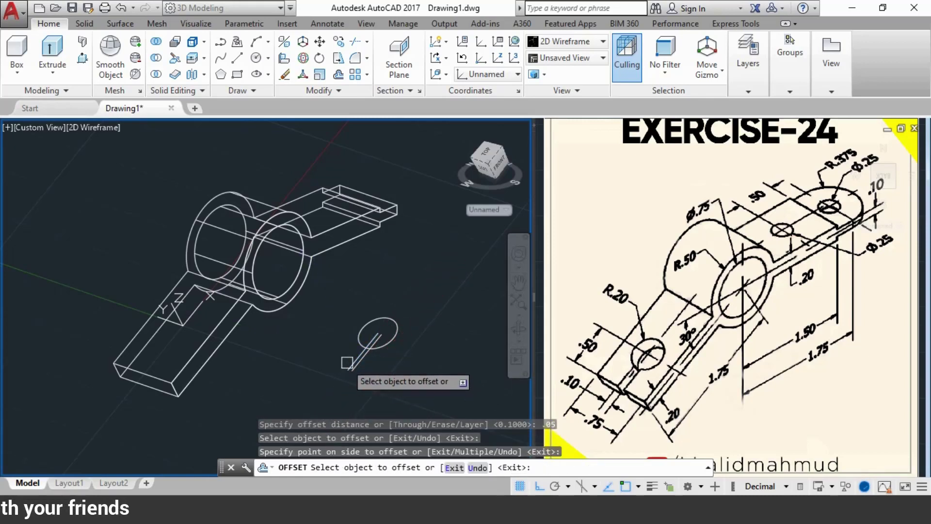
{"action": "left_click", "coordinate": [349, 364]}
{"action": "left_click", "coordinate": [318, 347]}
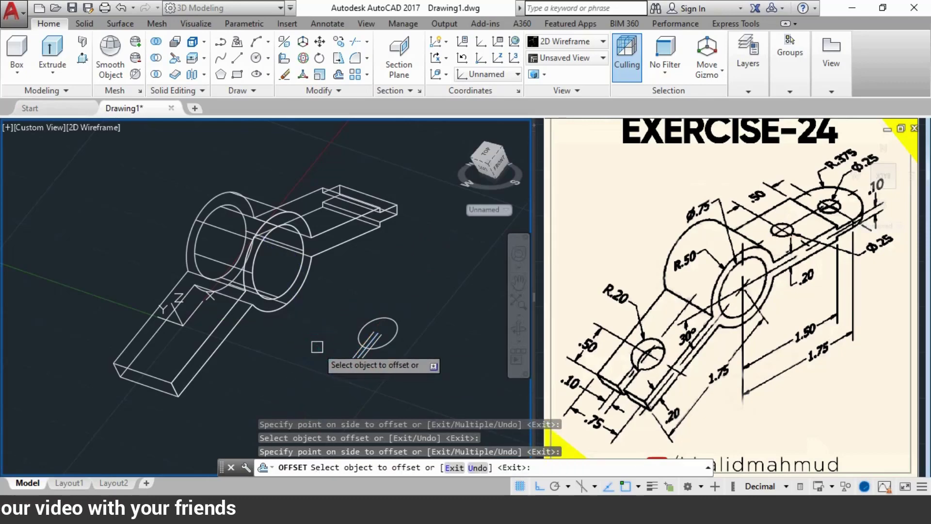
{"action": "key", "text": "Escape"}
Erase the middle line and close the slot ends with a connecting line
{"action": "scroll", "coordinate": [352, 363], "scroll_direction": "up", "scroll_amount": 2}
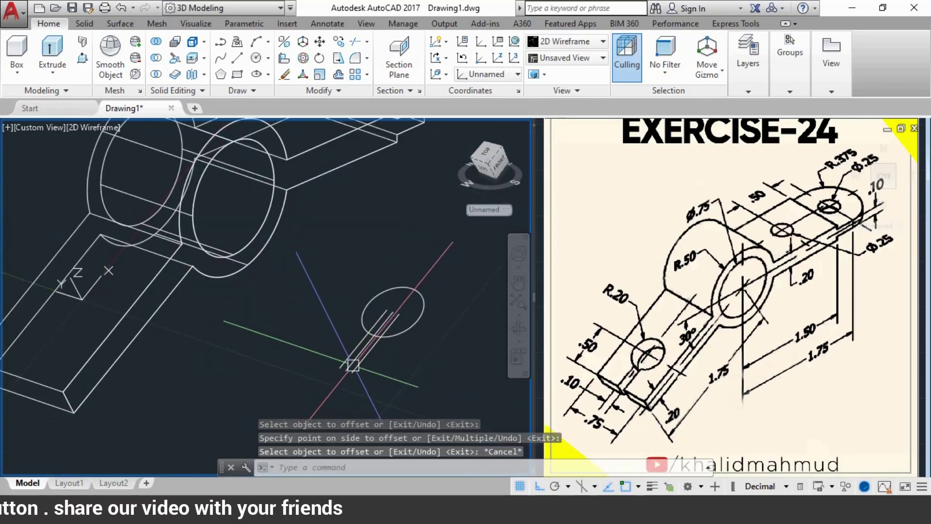
{"action": "scroll", "coordinate": [353, 365], "scroll_direction": "up", "scroll_amount": 4}
{"action": "left_click", "coordinate": [345, 369]}
{"action": "type", "text": "E"}
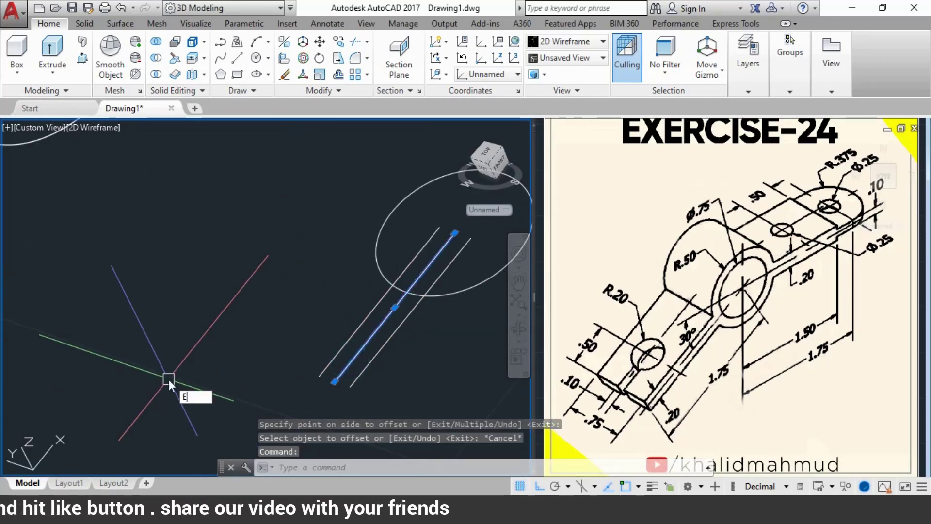
{"action": "key", "text": "Return"}
{"action": "key", "text": "Return"}
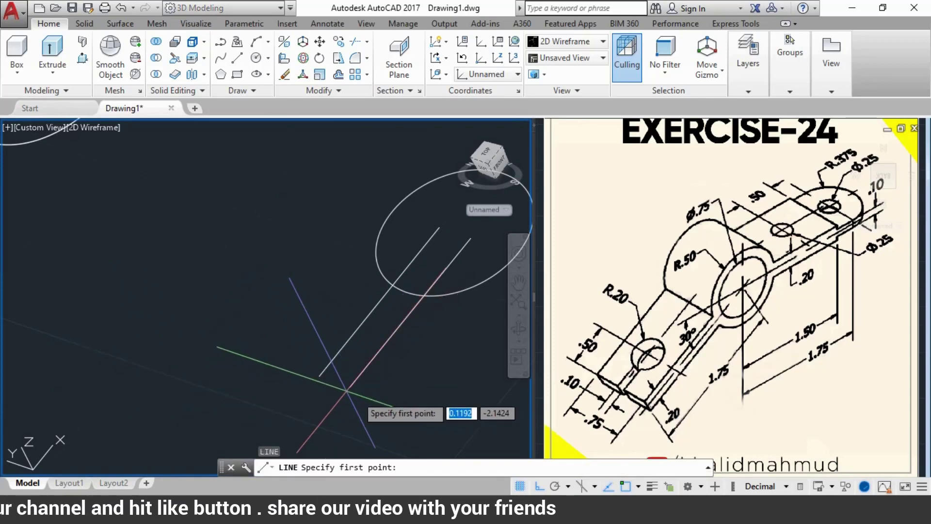
{"action": "left_click", "coordinate": [350, 387]}
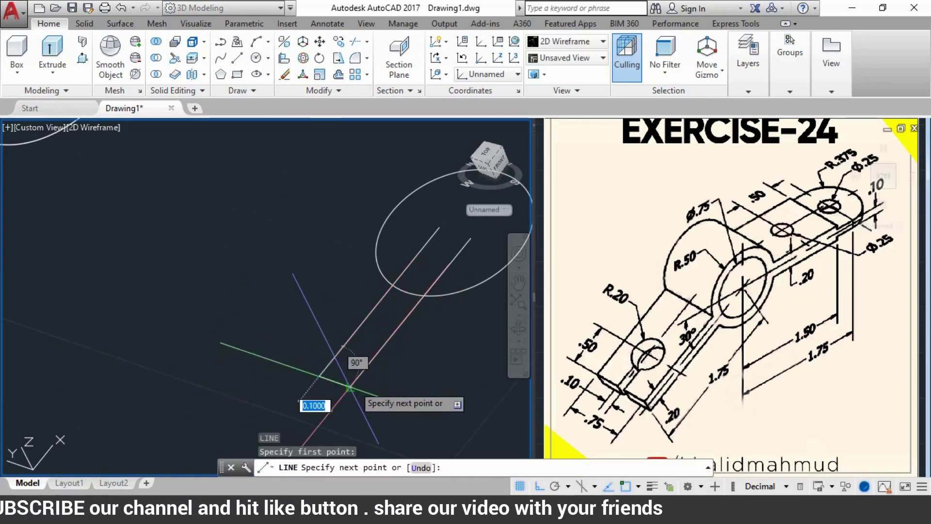
{"action": "left_click", "coordinate": [319, 375]}
{"action": "key", "text": "Return"}
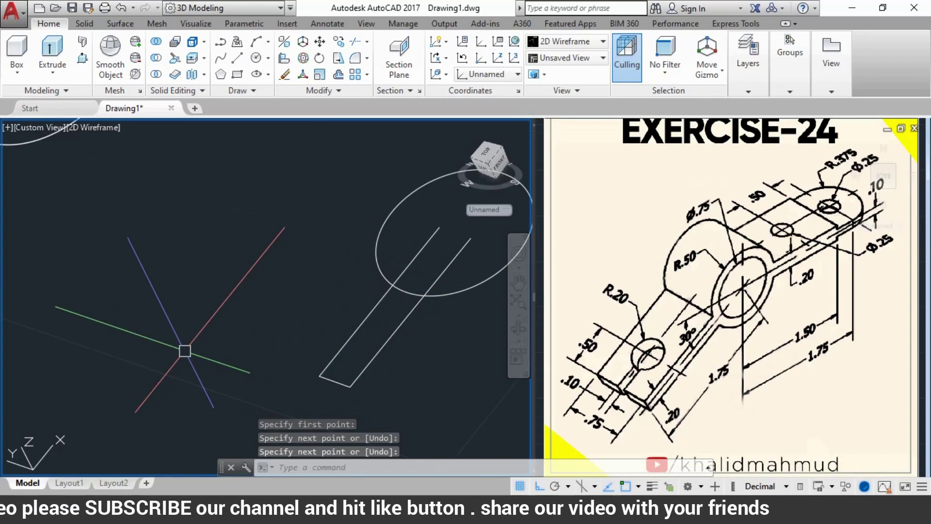
Trim the slot line pieces inside the circle, using the circle as cutting edge
{"action": "type", "text": "TR"}
{"action": "middle_click_drag", "start_coordinate": [399, 381], "coordinate": [278, 372]}
{"action": "key", "text": "Return"}
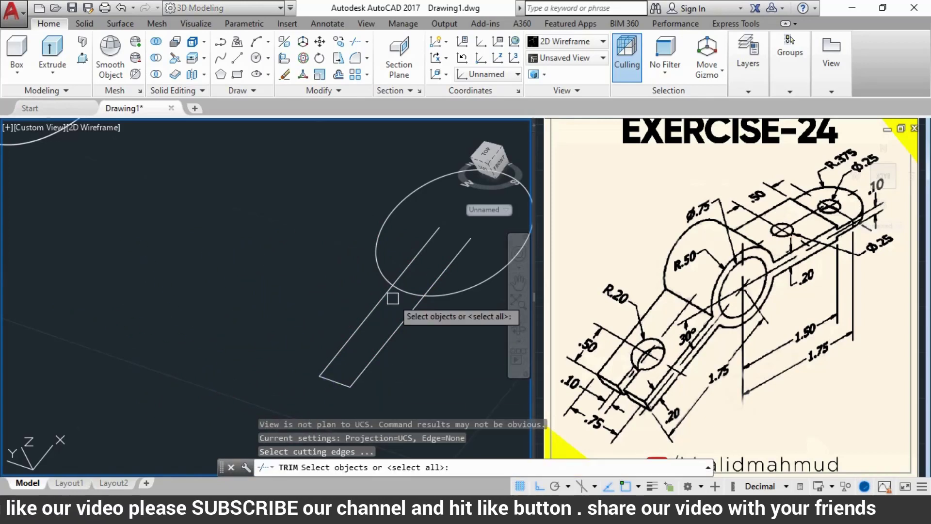
{"action": "left_click", "coordinate": [373, 269]}
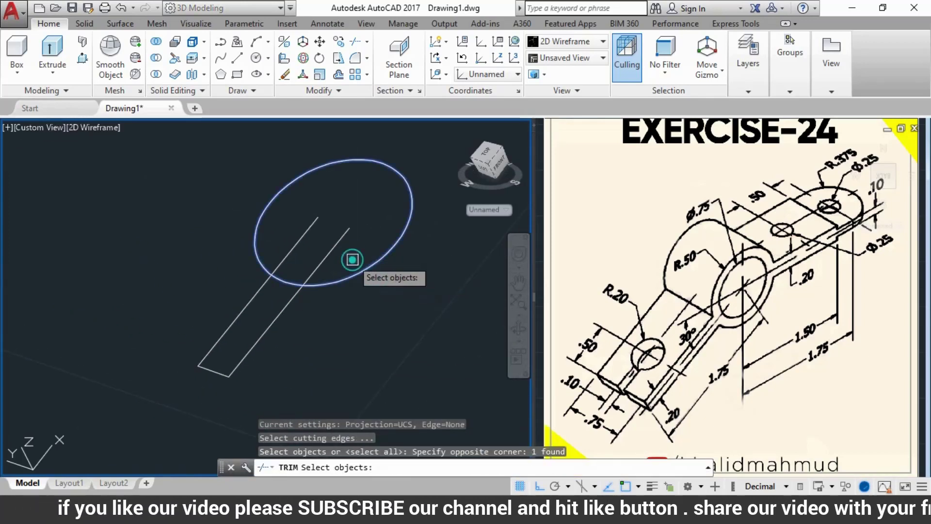
{"action": "key", "text": "Return"}
{"action": "left_click", "coordinate": [324, 247]}
{"action": "left_click", "coordinate": [286, 257]}
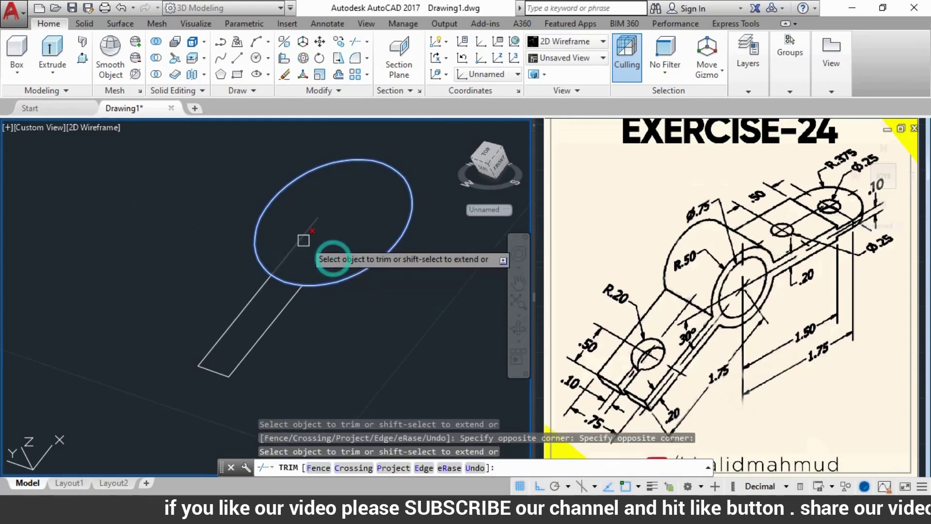
{"action": "key", "text": "Return"}
{"action": "type", "text": "TR"}
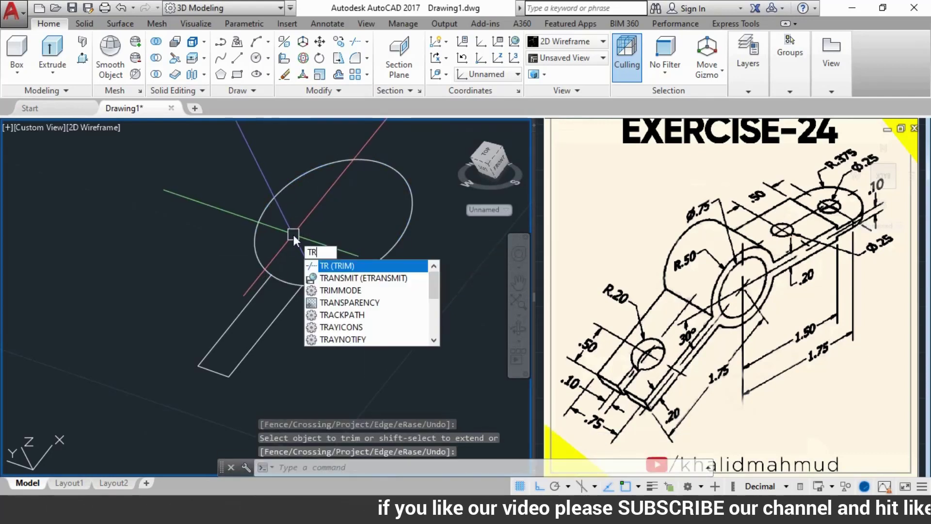
Trim the circle's arc between the two slot lines
{"action": "key", "text": "Return"}
{"action": "left_click", "coordinate": [289, 330]}
{"action": "left_click", "coordinate": [225, 298]}
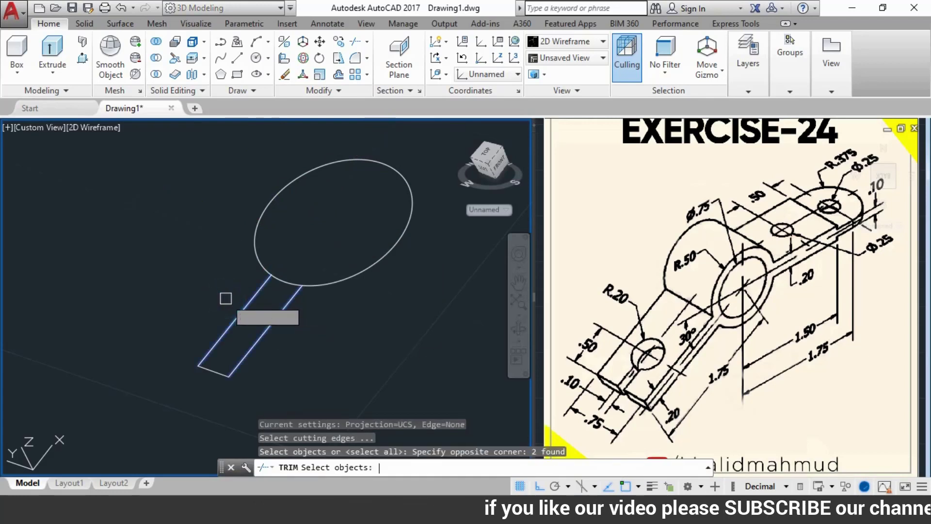
{"action": "key", "text": "Return"}
{"action": "left_click", "coordinate": [281, 271]}
{"action": "key", "text": "Escape"}
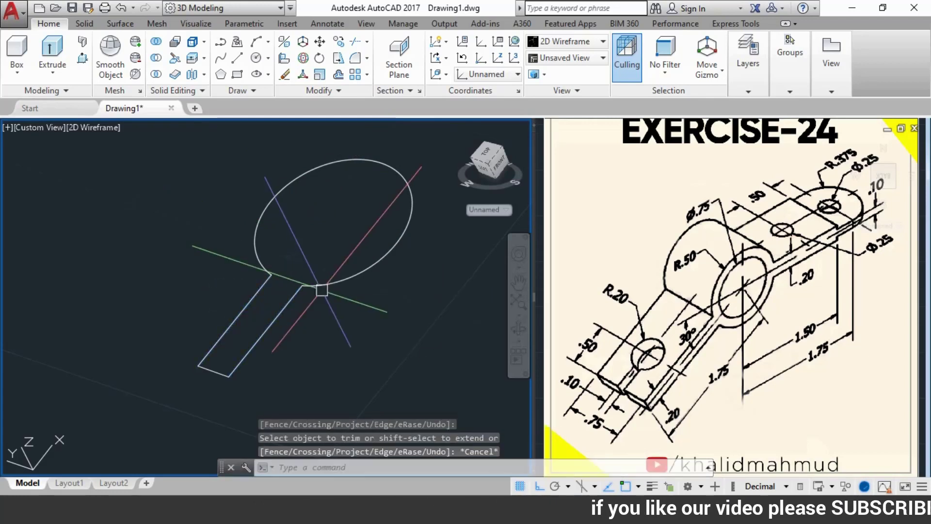
Window-select all pieces of the keyhole sketch
{"action": "scroll", "coordinate": [321, 290], "scroll_direction": "down", "scroll_amount": 2}
{"action": "scroll", "coordinate": [322, 290], "scroll_direction": "down", "scroll_amount": 2}
{"action": "scroll", "coordinate": [322, 290], "scroll_direction": "down", "scroll_amount": 1}
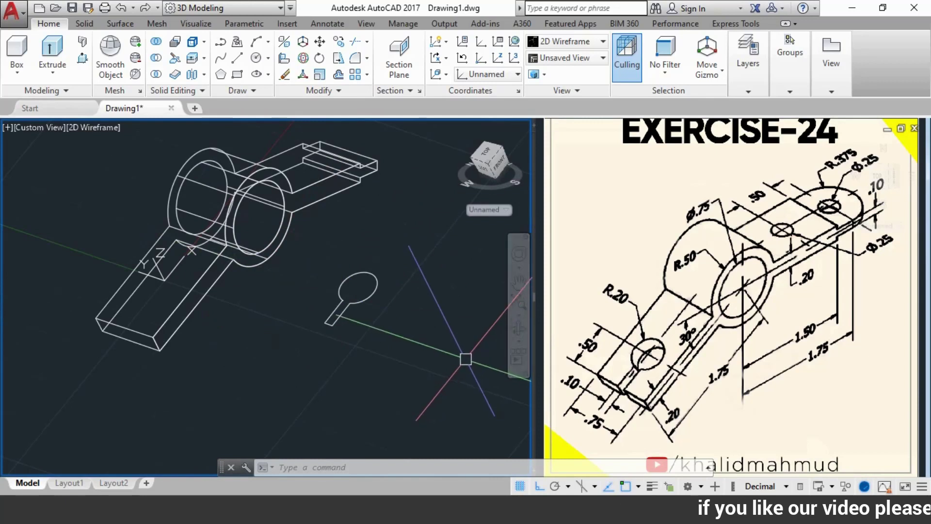
{"action": "left_click", "coordinate": [385, 355]}
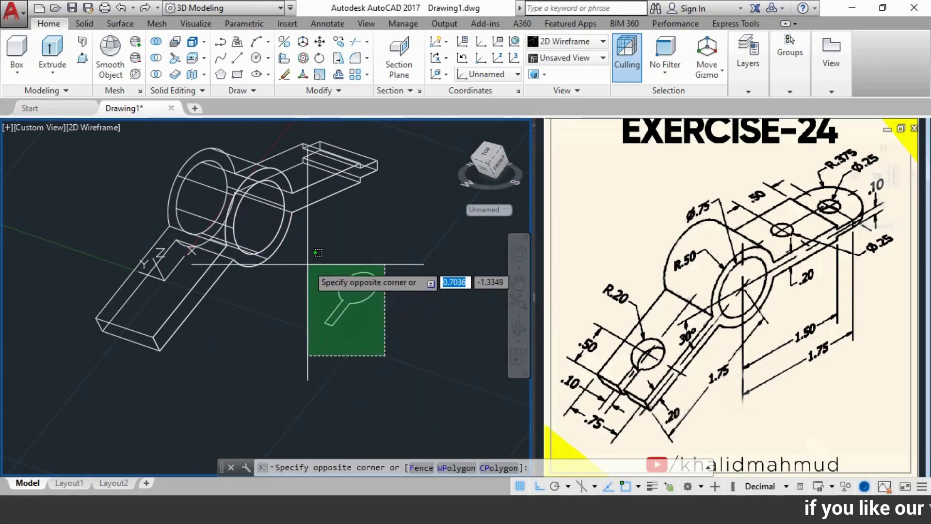
{"action": "left_click", "coordinate": [307, 264]}
Move the keyhole sketch from its slot end onto the arm's slotted end
{"action": "type", "text": "m"}
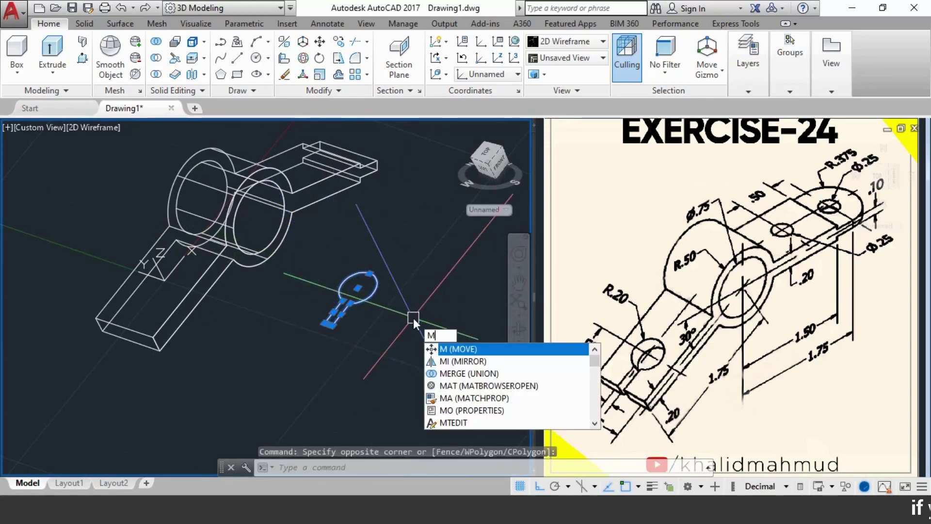
{"action": "key", "text": "Return"}
{"action": "scroll", "coordinate": [358, 335], "scroll_direction": "up", "scroll_amount": 5}
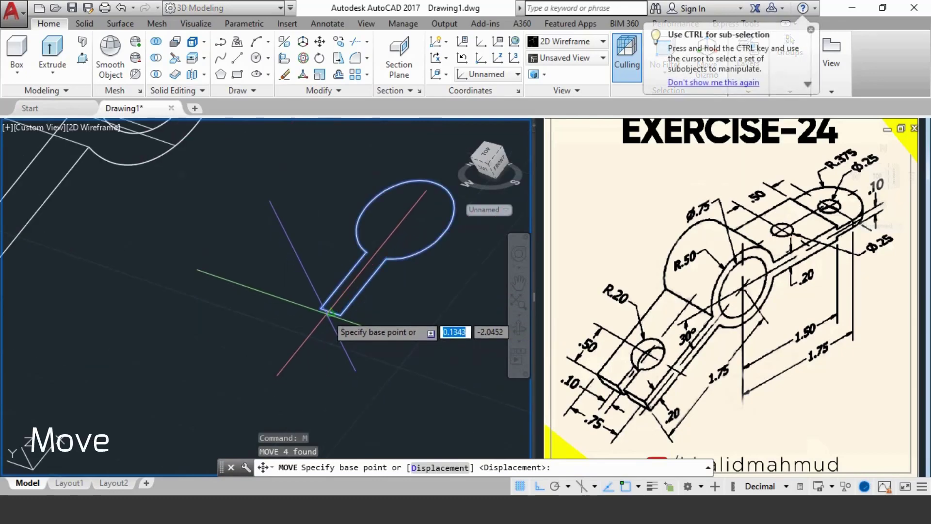
{"action": "left_click", "coordinate": [330, 314]}
{"action": "scroll", "coordinate": [344, 298], "scroll_direction": "down", "scroll_amount": 5}
{"action": "scroll", "coordinate": [104, 312], "scroll_direction": "up", "scroll_amount": 2}
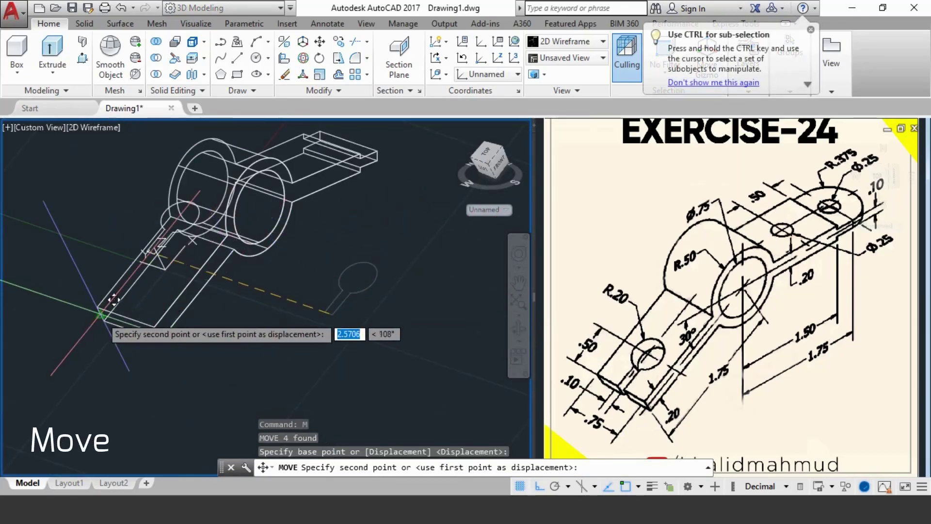
{"action": "scroll", "coordinate": [115, 312], "scroll_direction": "up", "scroll_amount": 2}
{"action": "scroll", "coordinate": [139, 301], "scroll_direction": "up", "scroll_amount": 2}
{"action": "scroll", "coordinate": [140, 301], "scroll_direction": "up", "scroll_amount": 2}
{"action": "scroll", "coordinate": [160, 311], "scroll_direction": "up", "scroll_amount": 1}
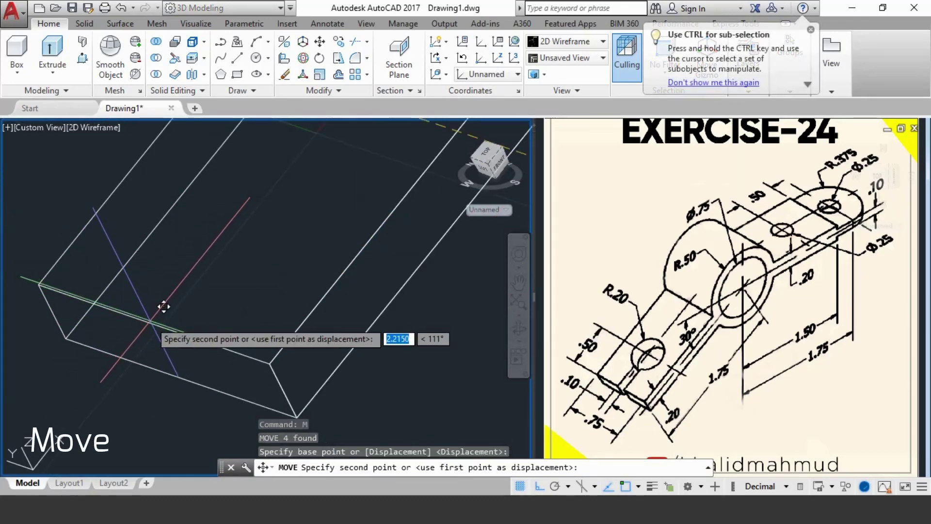
{"action": "left_click", "coordinate": [154, 326]}
{"action": "scroll", "coordinate": [154, 326], "scroll_direction": "down", "scroll_amount": 3}
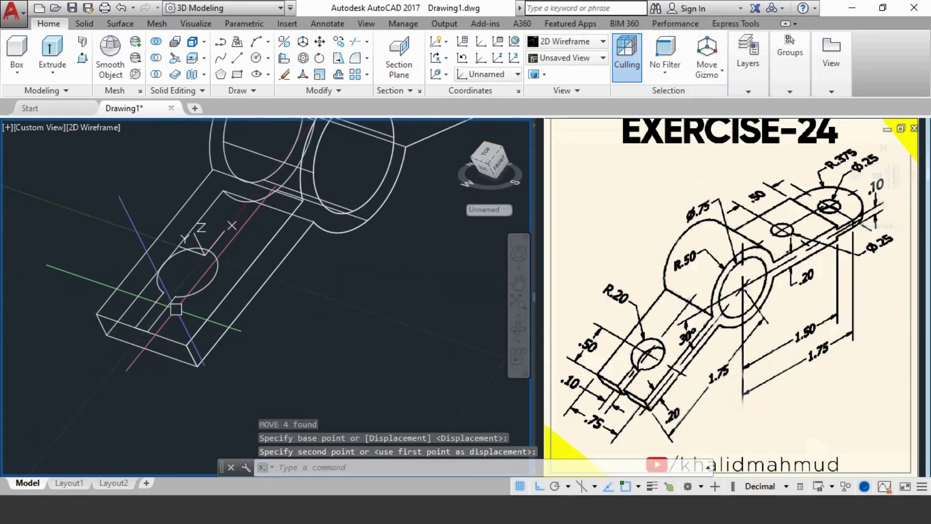
Press-pull the keyhole area to cut the slot into the arm
{"action": "left_click", "coordinate": [83, 59]}
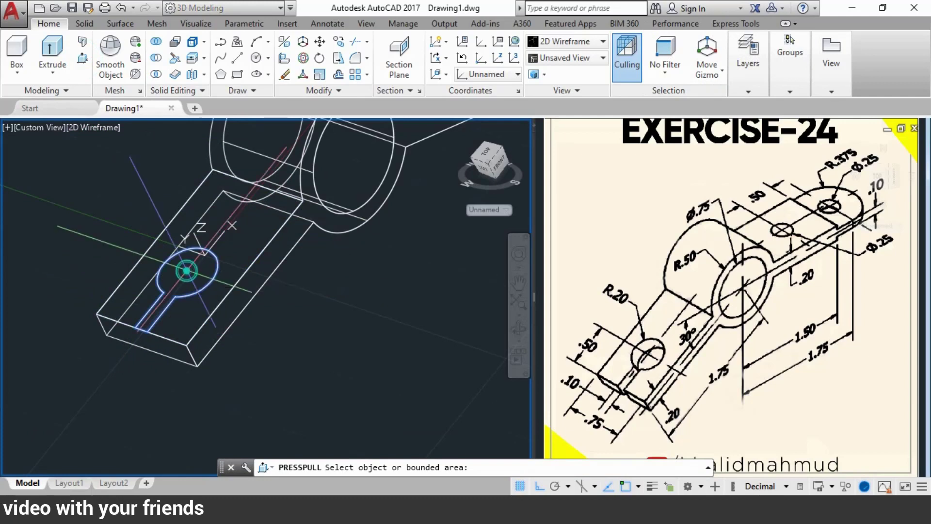
{"action": "left_click", "coordinate": [186, 270]}
{"action": "left_click", "coordinate": [179, 324]}
{"action": "scroll", "coordinate": [376, 294], "scroll_direction": "down", "scroll_amount": 1}
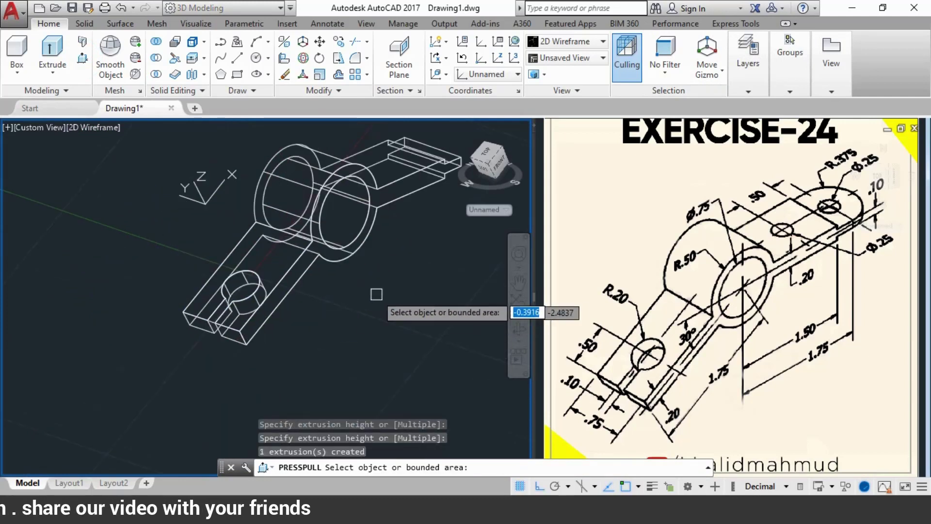
{"action": "middle_click_drag", "start_coordinate": [377, 295], "coordinate": [327, 334]}
{"action": "key", "text": "Return"}
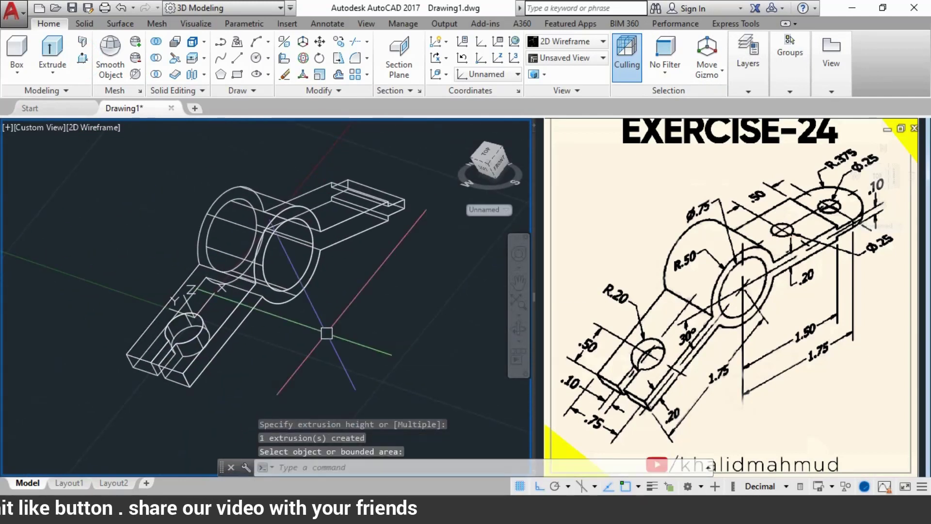
Reset the UCS to World, orbit the bracket to a front angle, and start a Face UCS
{"action": "left_click", "coordinate": [476, 74]}
{"action": "left_click", "coordinate": [475, 90]}
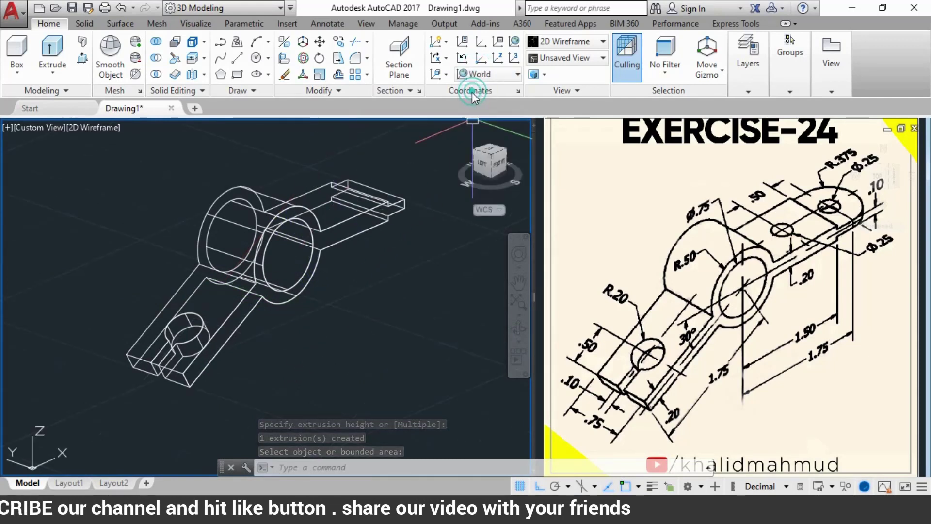
{"action": "left_click", "coordinate": [518, 335]}
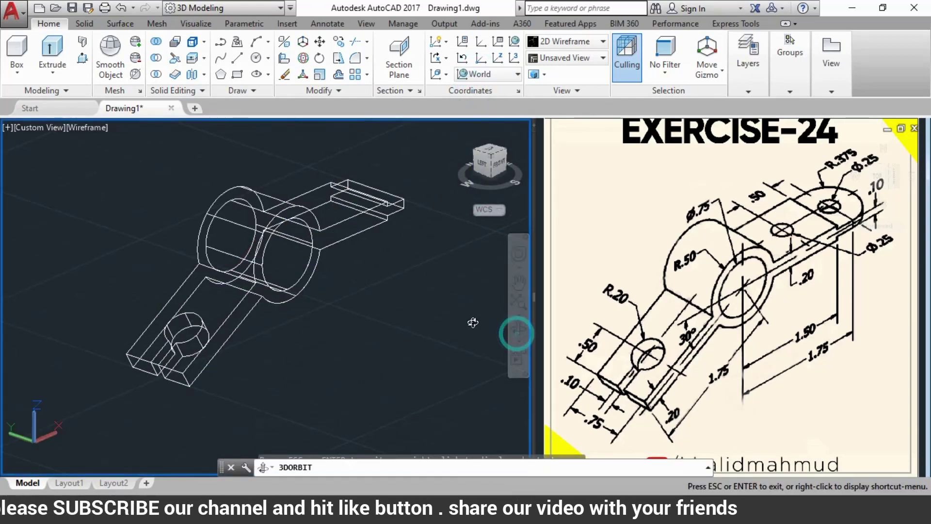
{"action": "mouse_move", "coordinate": [380, 297]}
{"action": "left_mouse_down"}
{"action": "mouse_move", "coordinate": [331, 321]}
{"action": "mouse_move", "coordinate": [335, 311]}
{"action": "left_mouse_up"}
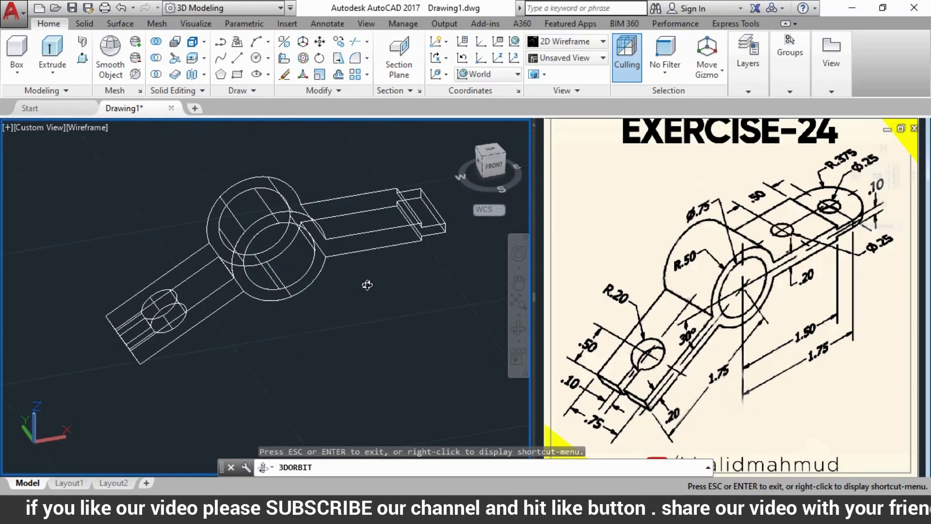
{"action": "middle_click_drag", "start_coordinate": [367, 285], "coordinate": [305, 340]}
{"action": "right_click", "coordinate": [317, 324]}
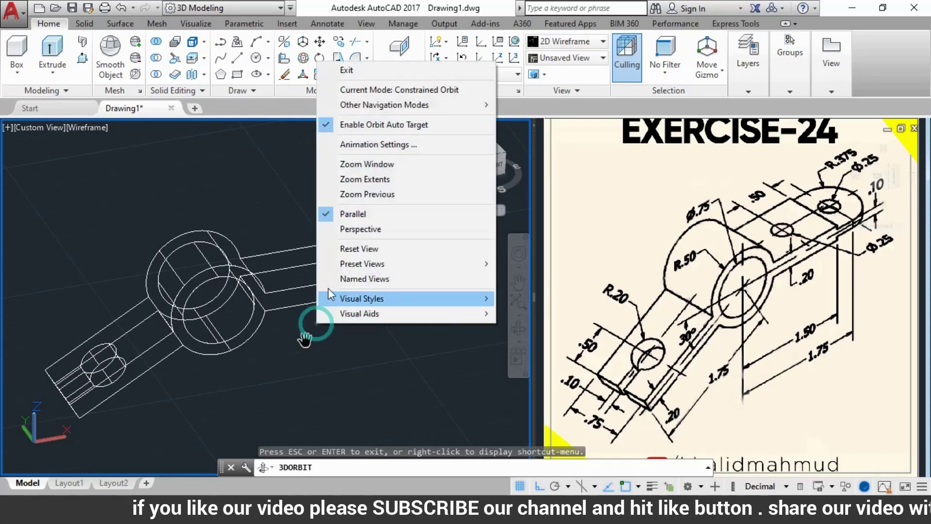
{"action": "left_click", "coordinate": [349, 68]}
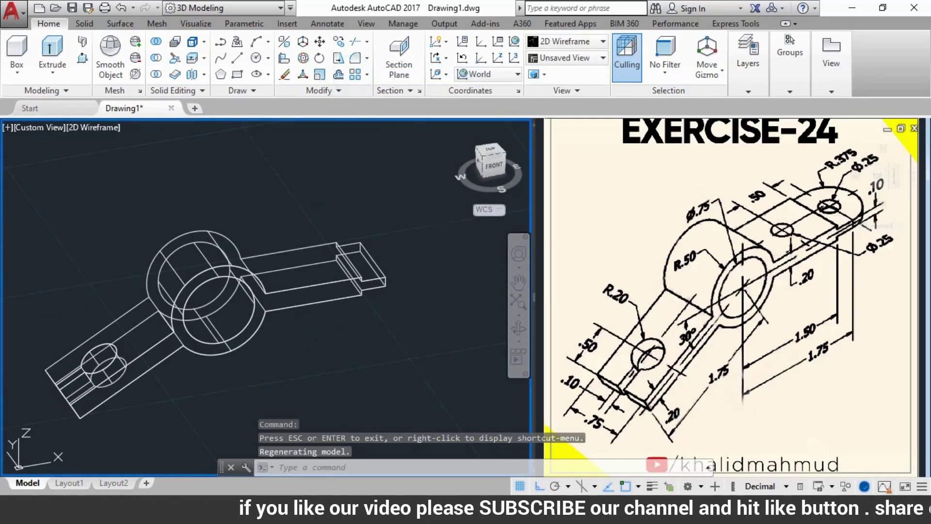
{"action": "left_click", "coordinate": [447, 77]}
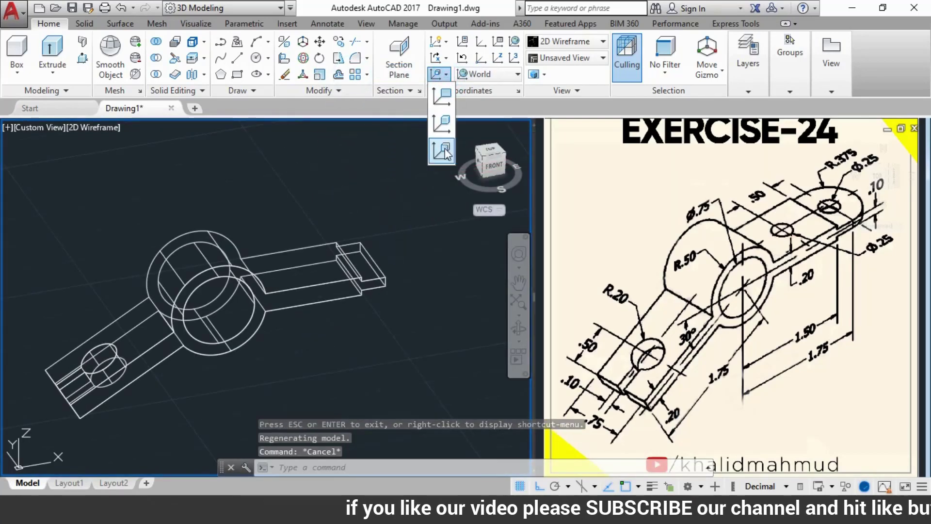
{"action": "left_click", "coordinate": [444, 159]}
Place the UCS on the end tab's top face and draw a 0.25-diameter circle at its origin
{"action": "scroll", "coordinate": [371, 257], "scroll_direction": "up", "scroll_amount": 4}
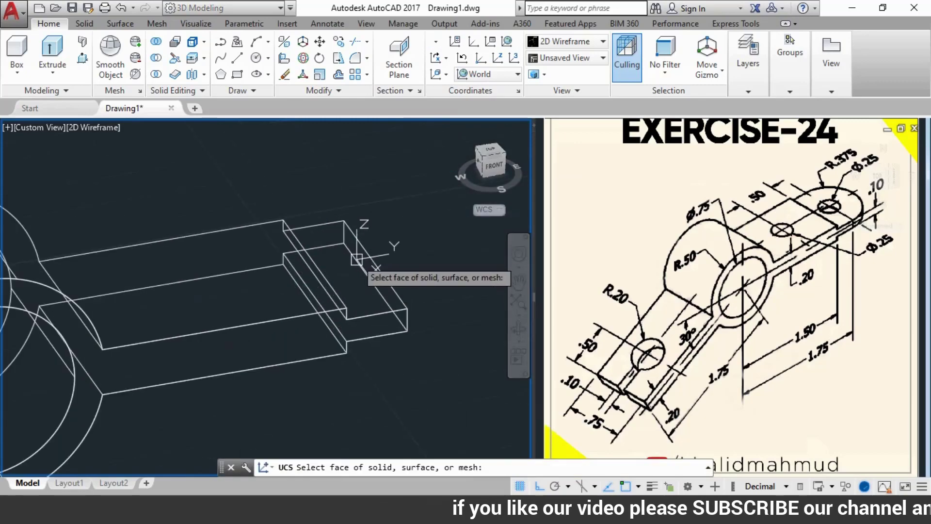
{"action": "left_click", "coordinate": [348, 261]}
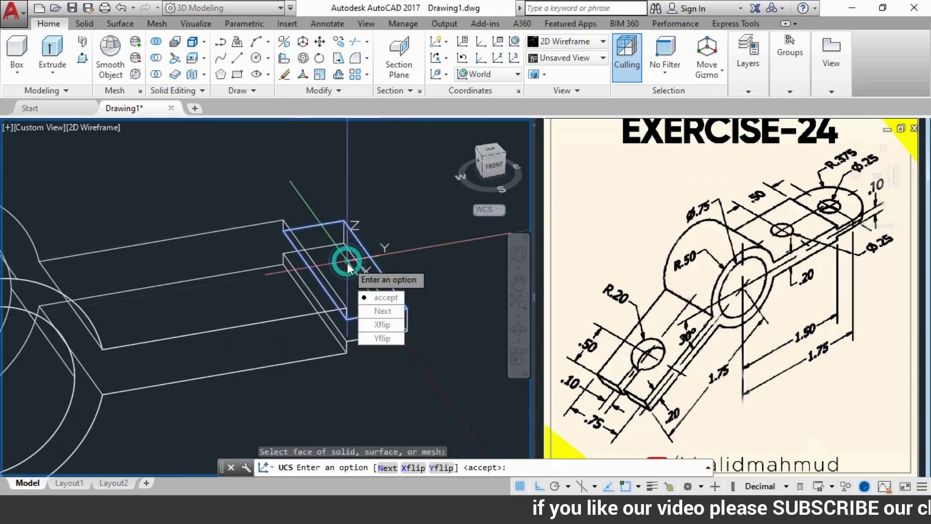
{"action": "left_click", "coordinate": [376, 296]}
{"action": "type", "text": "C"}
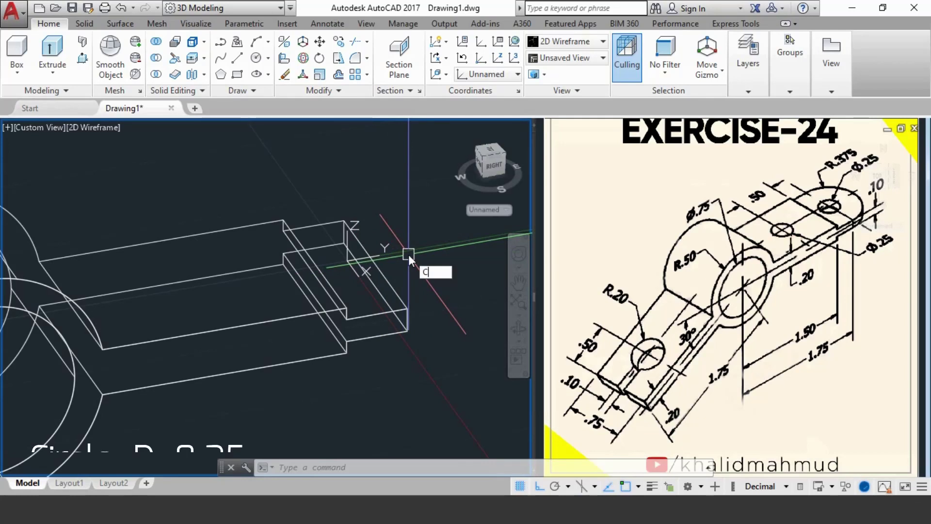
{"action": "key", "text": "Return"}
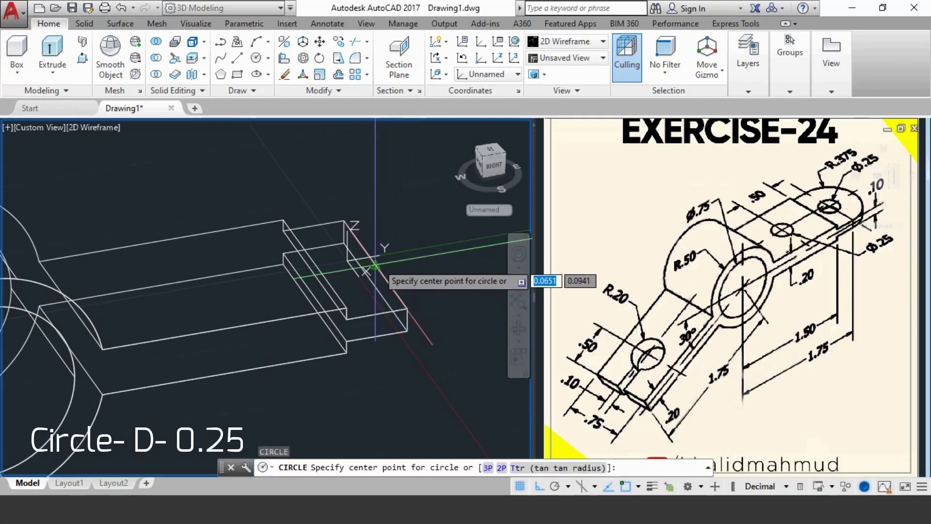
{"action": "left_click", "coordinate": [375, 266]}
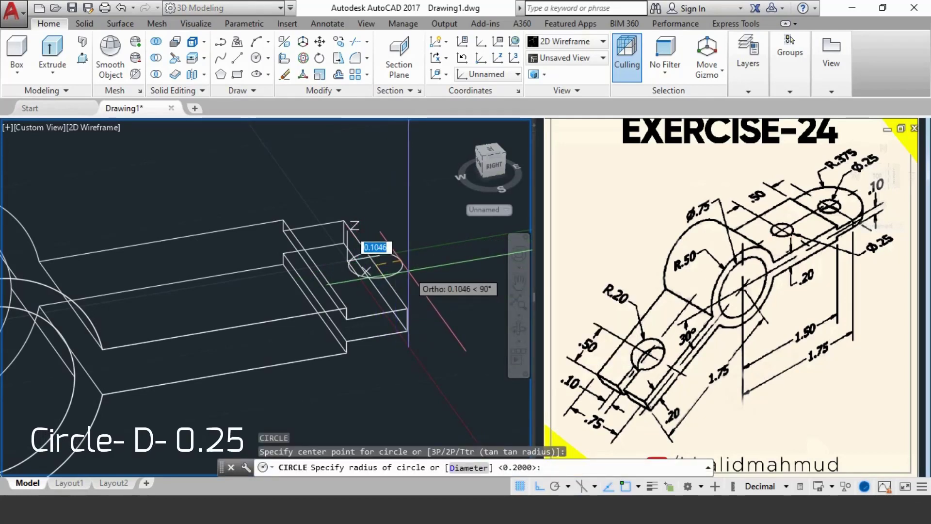
{"action": "key", "text": "Return"}
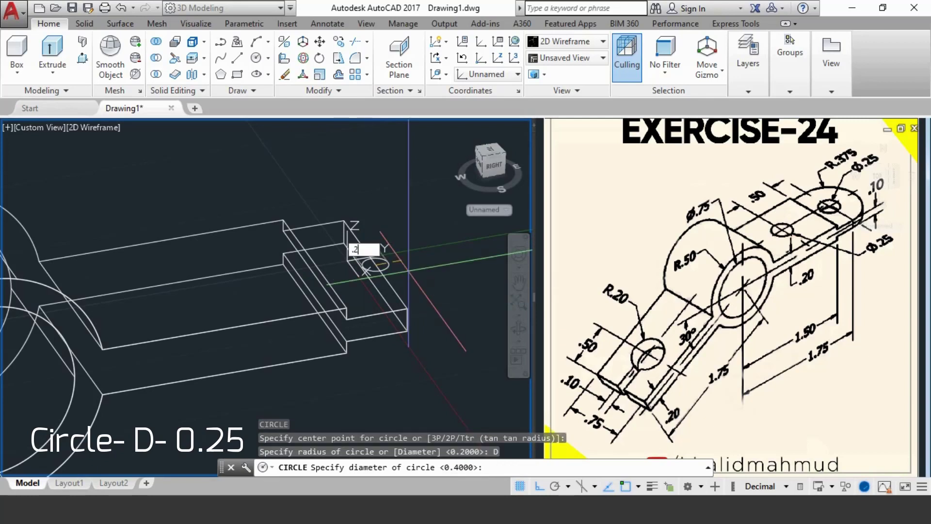
{"action": "key", "text": "Return"}
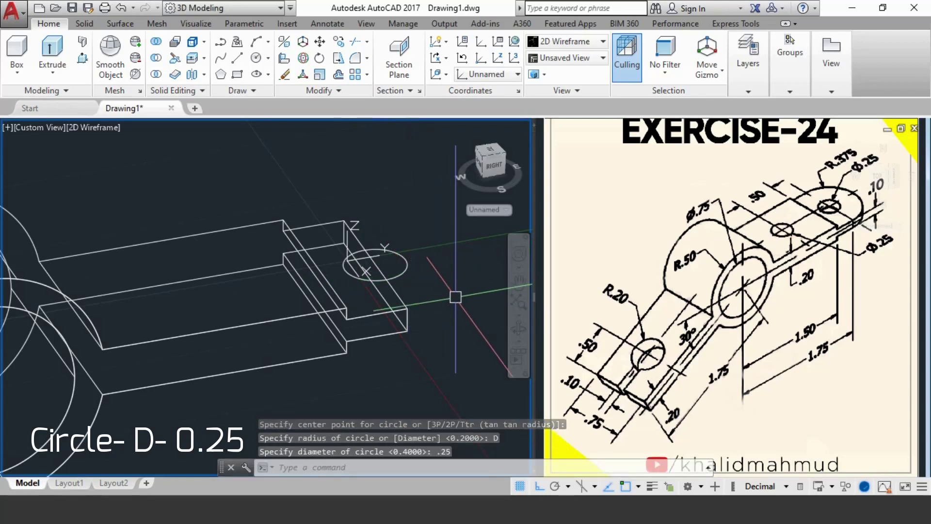
{"action": "type", "text": "C"}
Draw a concentric 0.375-radius circle around the small circle
{"action": "key", "text": "Return"}
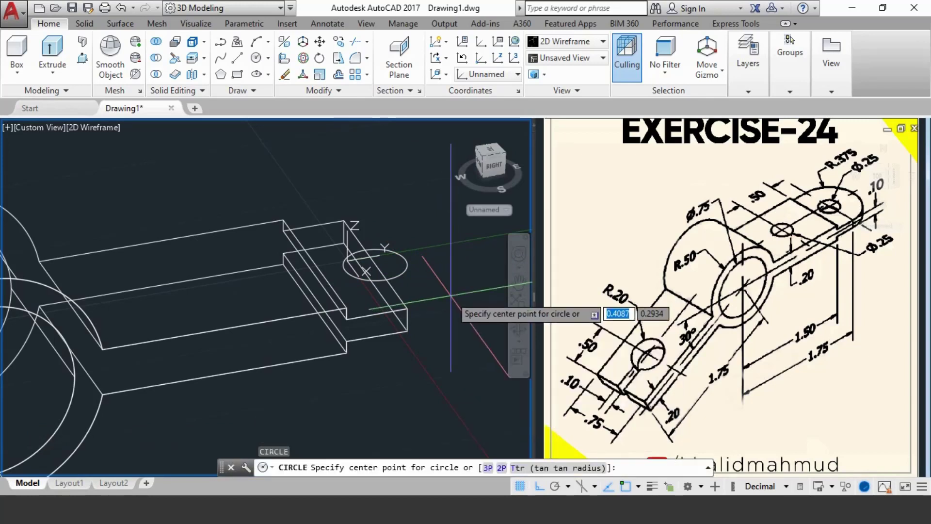
{"action": "left_click", "coordinate": [376, 265]}
{"action": "type", "text": ".375"}
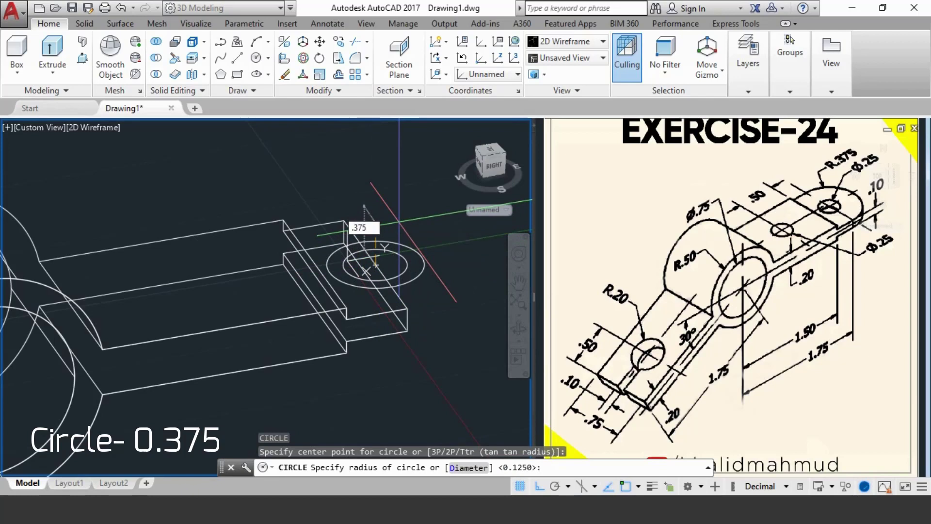
{"action": "key", "text": "Return"}
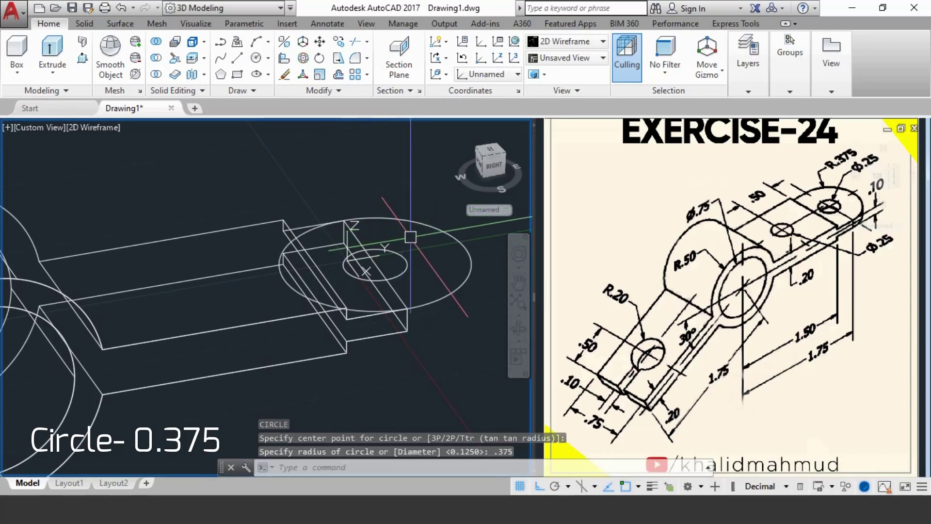
Press-pull the ring between the circles into a lug and push the inner circle through as a hole
{"action": "type", "text": "PRE"}
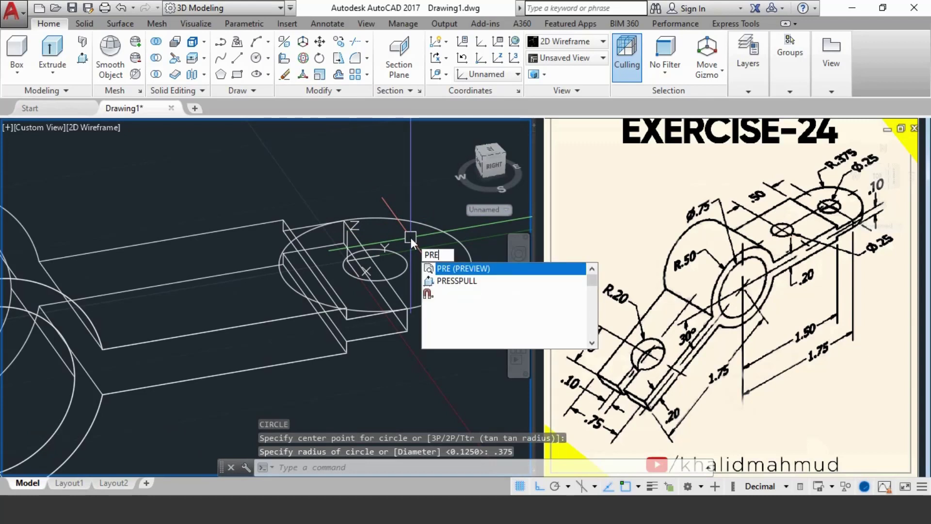
{"action": "type", "text": "SSPULL"}
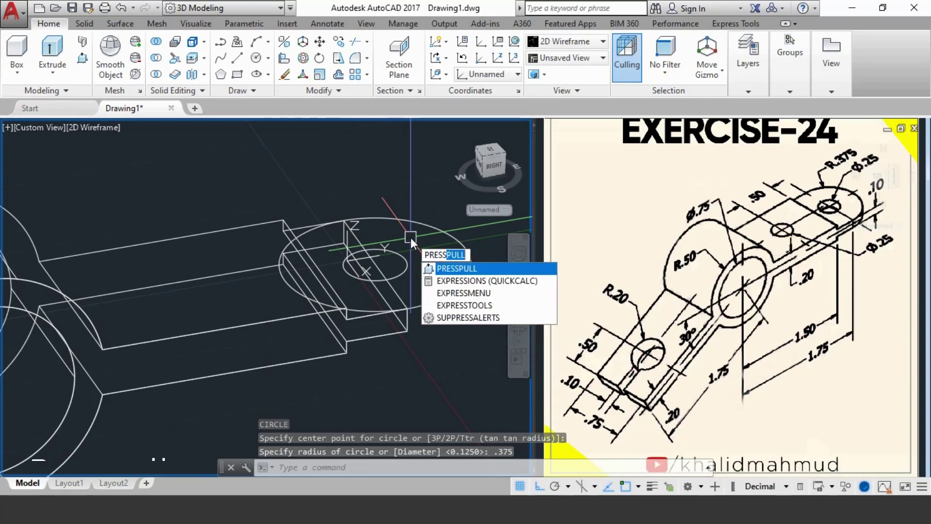
{"action": "key", "text": "Return"}
{"action": "left_click", "coordinate": [424, 238]}
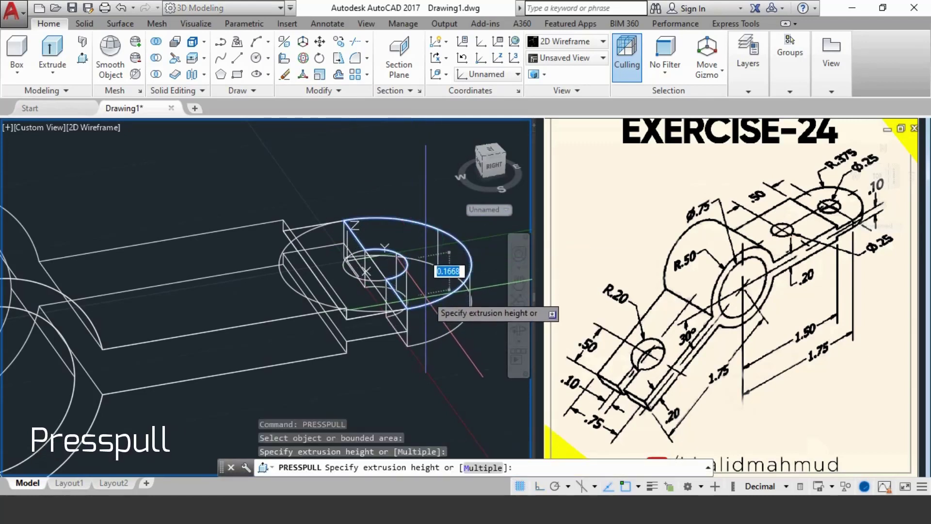
{"action": "left_click", "coordinate": [406, 332]}
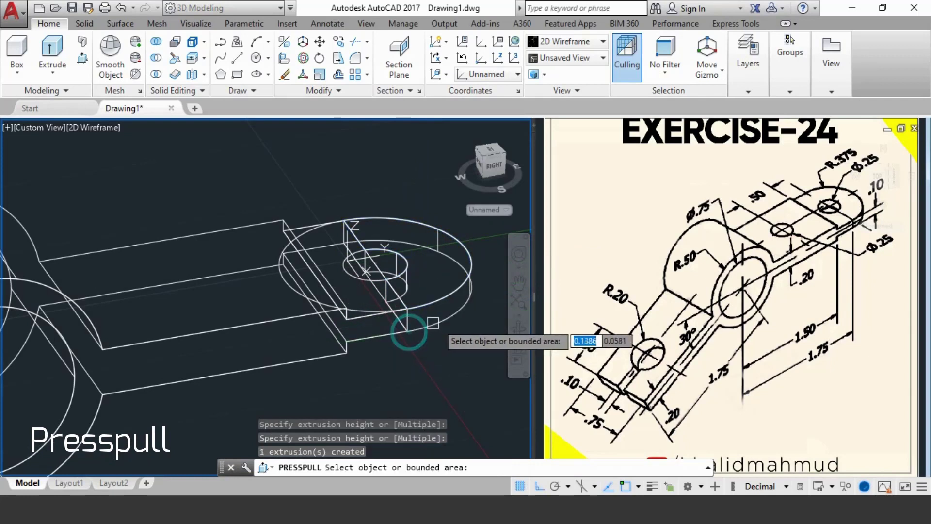
{"action": "left_click", "coordinate": [373, 266]}
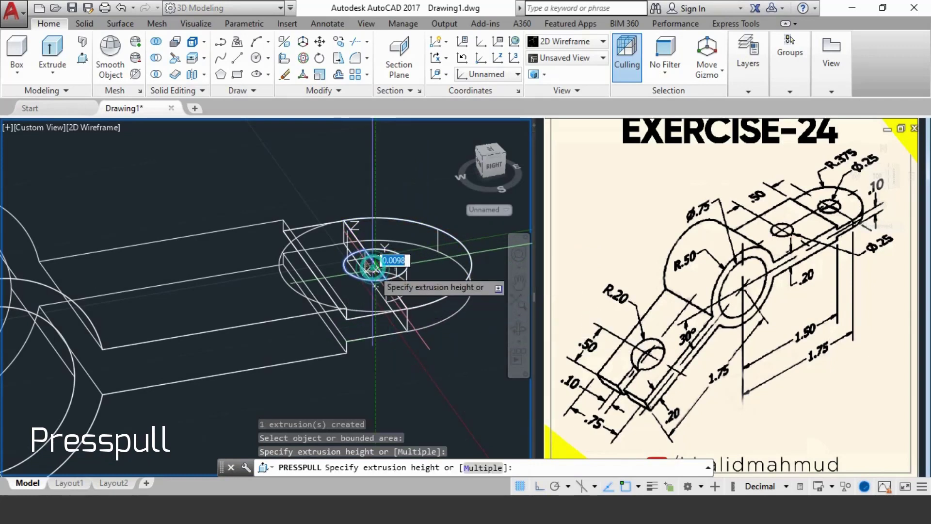
{"action": "left_click", "coordinate": [384, 370]}
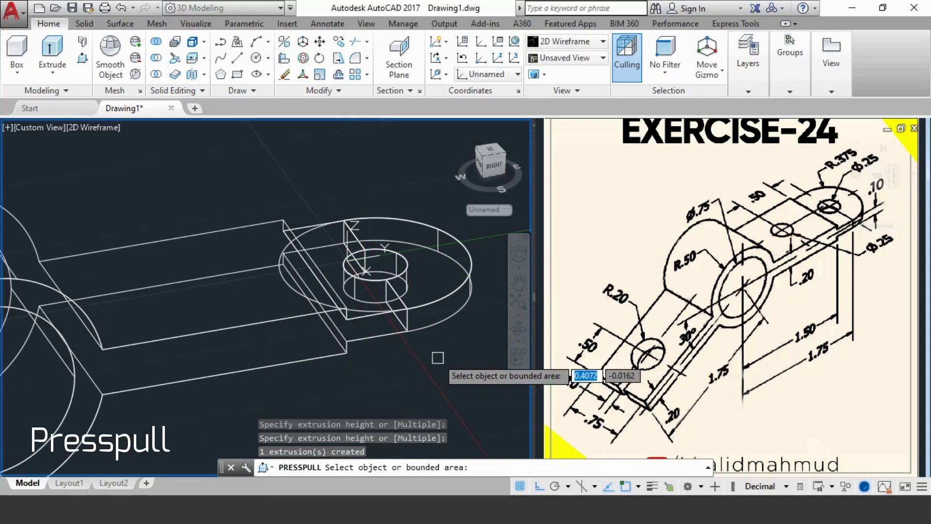
{"action": "key", "text": "Return"}
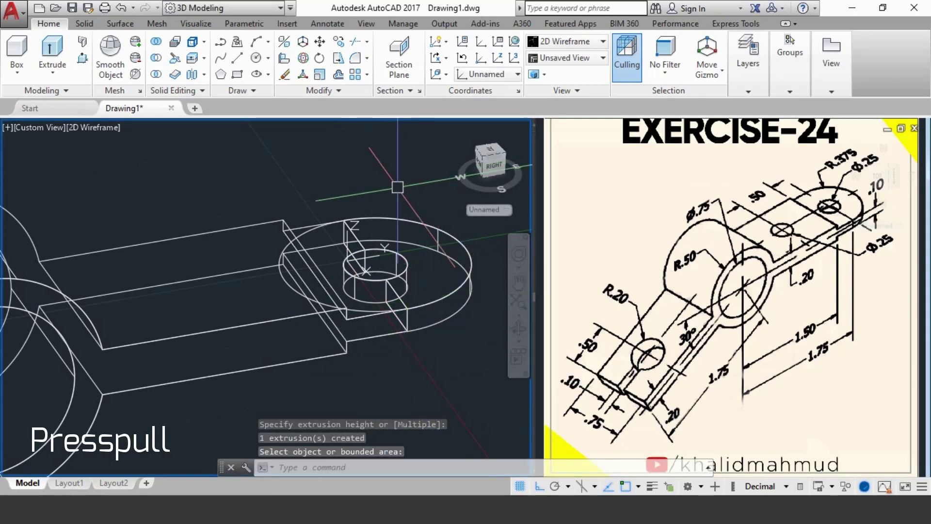
{"action": "scroll", "coordinate": [369, 219], "scroll_direction": "down", "scroll_amount": 3}
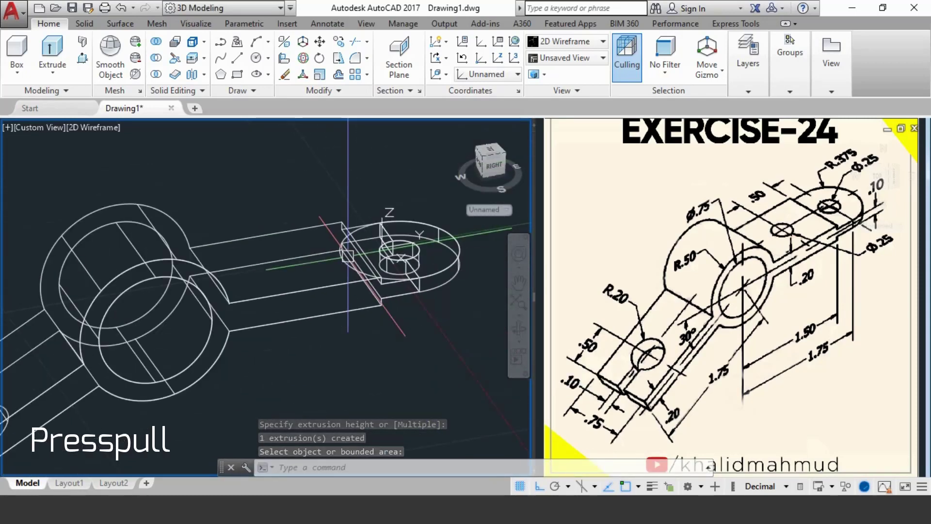
{"action": "key", "text": "Escape"}
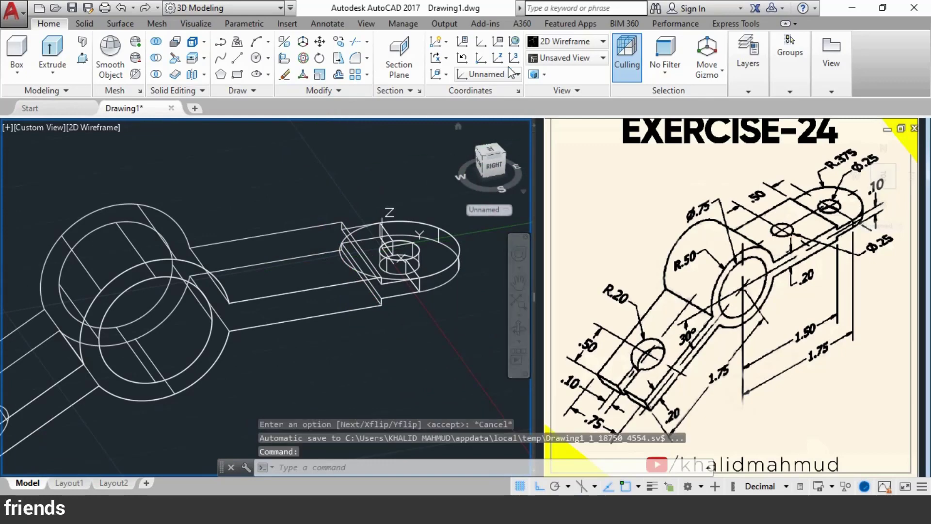
Reset the UCS to World, orbit the whole bracket, and switch to the Realistic visual style
{"action": "left_click", "coordinate": [510, 75]}
{"action": "left_click", "coordinate": [484, 92]}
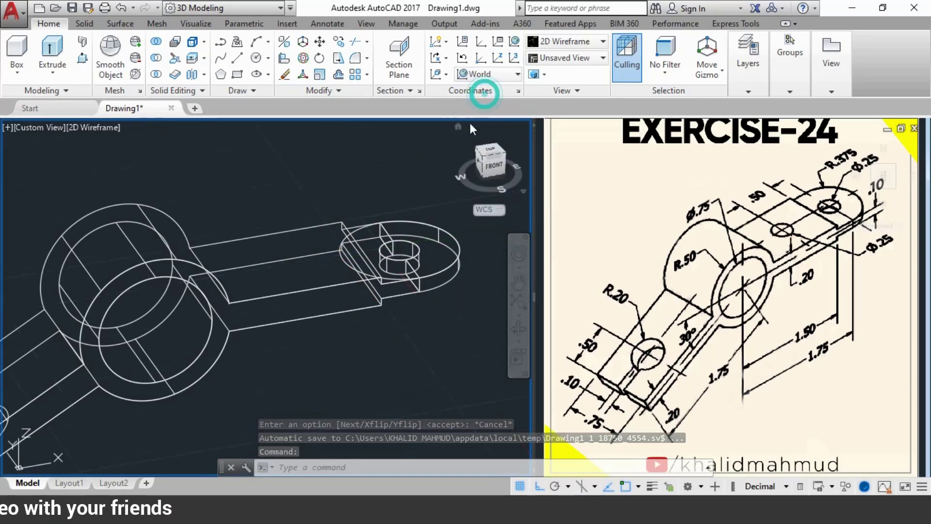
{"action": "mouse_move", "coordinate": [460, 155]}
{"action": "middle_mouse_down", "text": "shift"}
{"action": "mouse_move", "coordinate": [310, 248]}
{"action": "mouse_move", "coordinate": [110, 423]}
{"action": "middle_mouse_up", "text": "shift"}
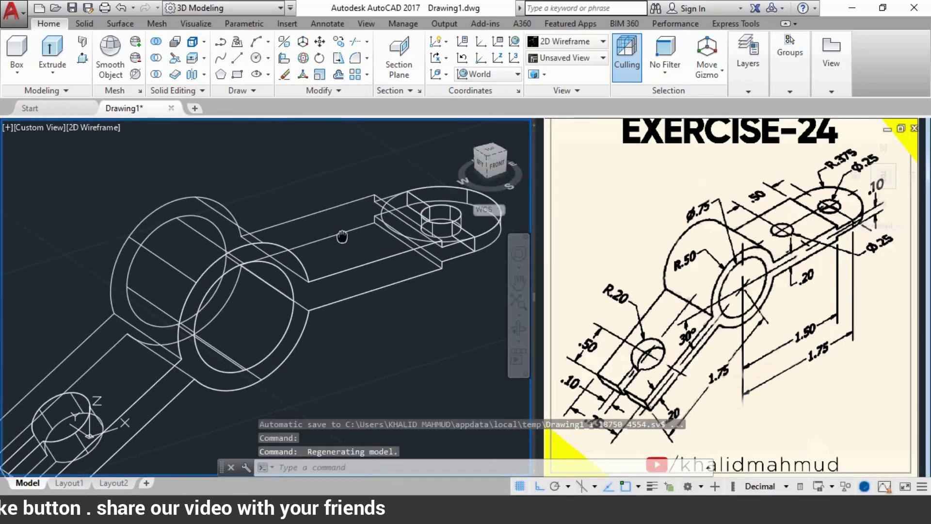
{"action": "type", "text": "VS"}
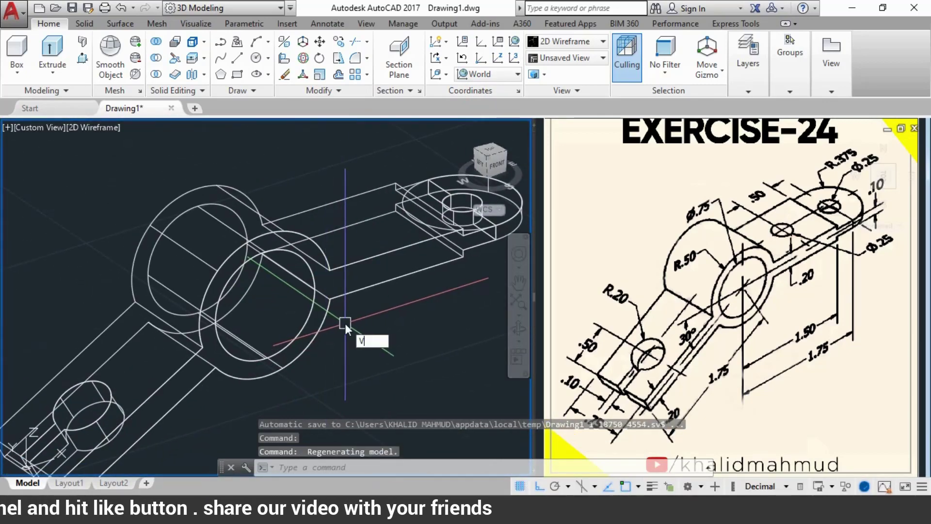
{"action": "key", "text": "Return"}
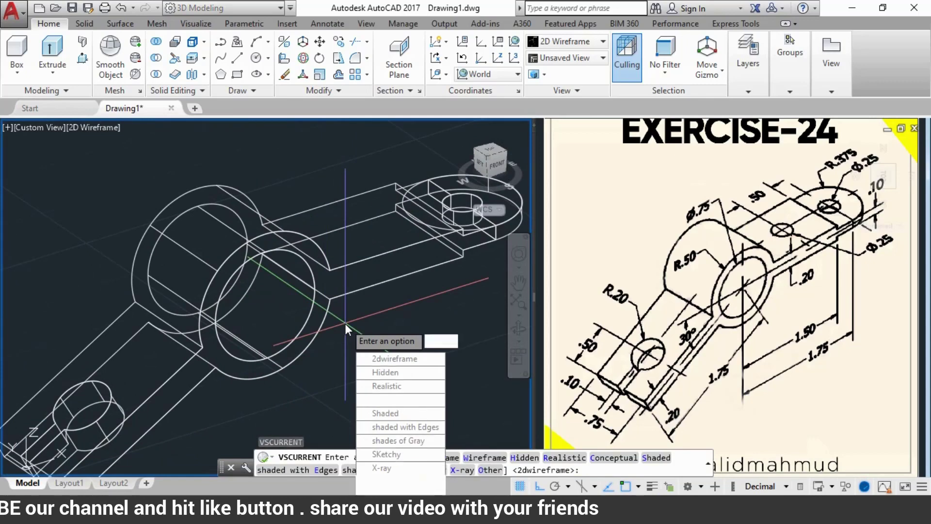
{"action": "type", "text": "R"}
{"action": "key", "text": "Return"}
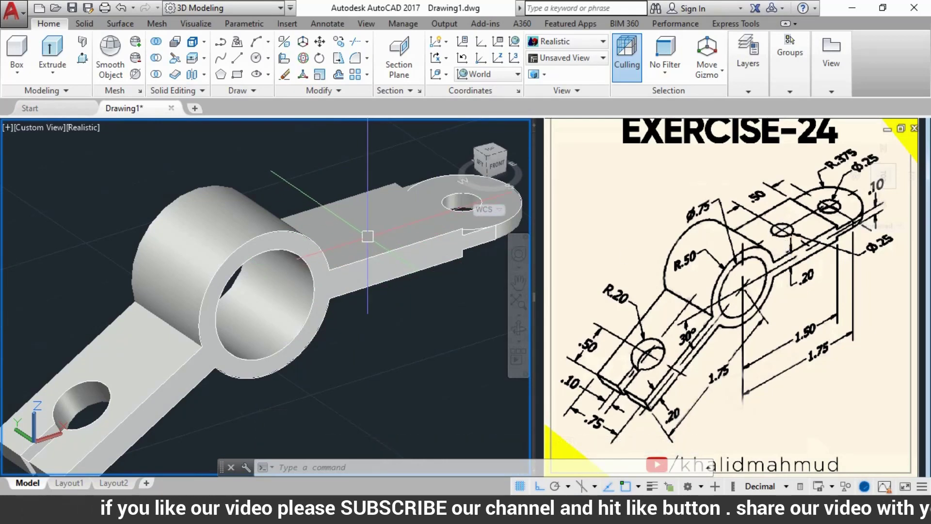
Orbit toward the end lug and align the UCS to the right arm's top face
{"action": "mouse_move", "coordinate": [339, 209]}
{"action": "middle_mouse_down", "text": "shift"}
{"action": "mouse_move", "coordinate": [354, 238]}
{"action": "mouse_move", "coordinate": [273, 256]}
{"action": "mouse_move", "coordinate": [364, 116]}
{"action": "middle_mouse_up", "text": "shift"}
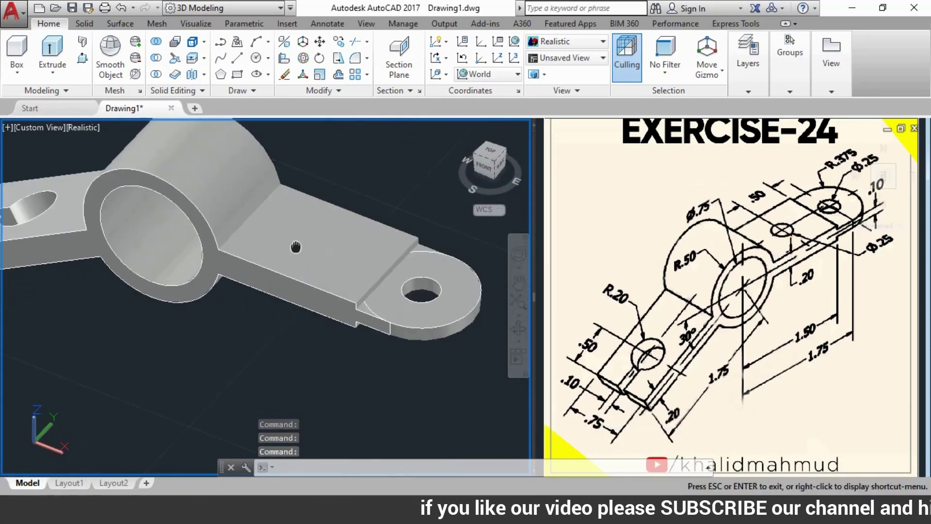
{"action": "left_click", "coordinate": [447, 74]}
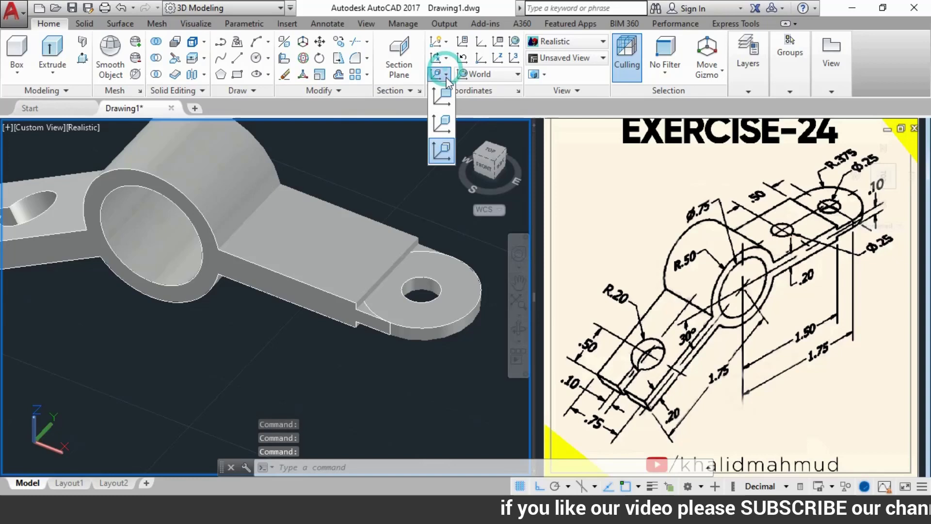
{"action": "left_click", "coordinate": [442, 148]}
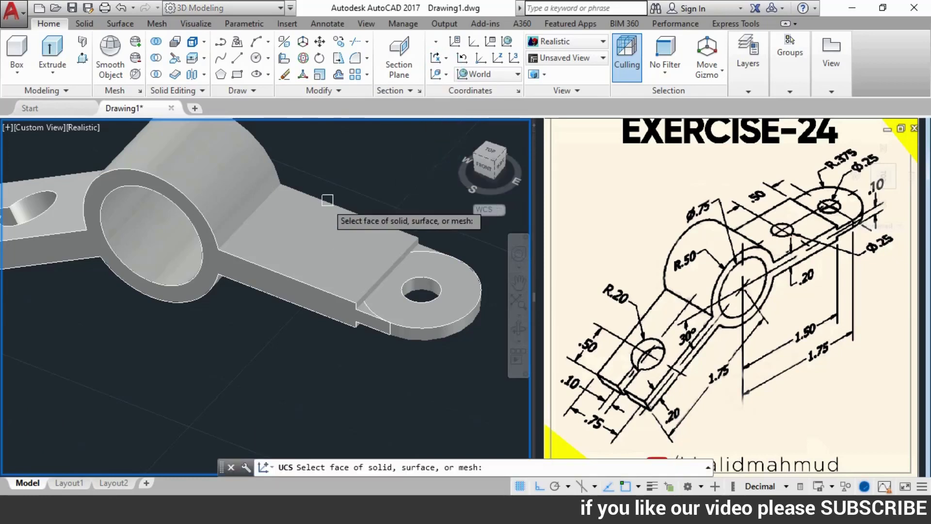
{"action": "left_click", "coordinate": [307, 241]}
{"action": "key", "text": "Return"}
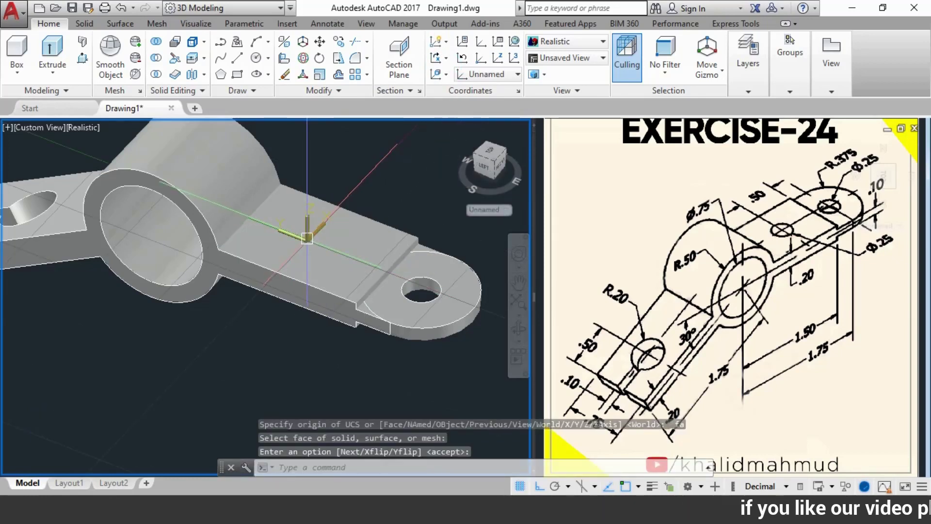
{"action": "type", "text": "c"}
{"action": "key", "text": "Return"}
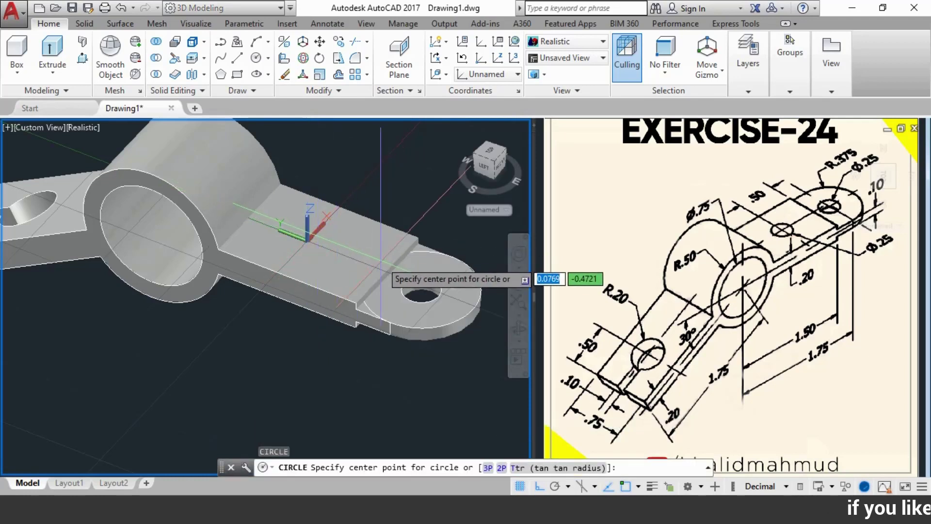
Draw a 0.25-diameter circle centred on the step edge's midpoint
{"action": "left_click", "coordinate": [387, 270]}
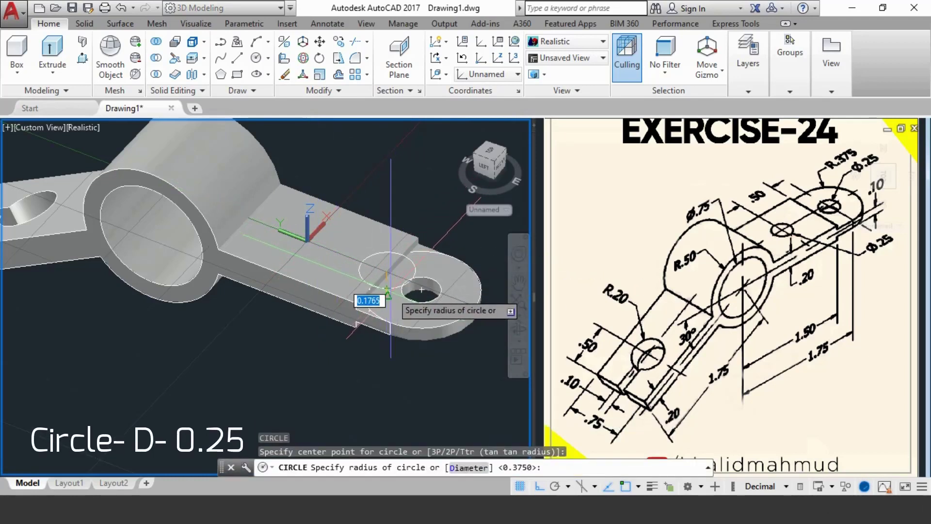
{"action": "key", "text": "Return"}
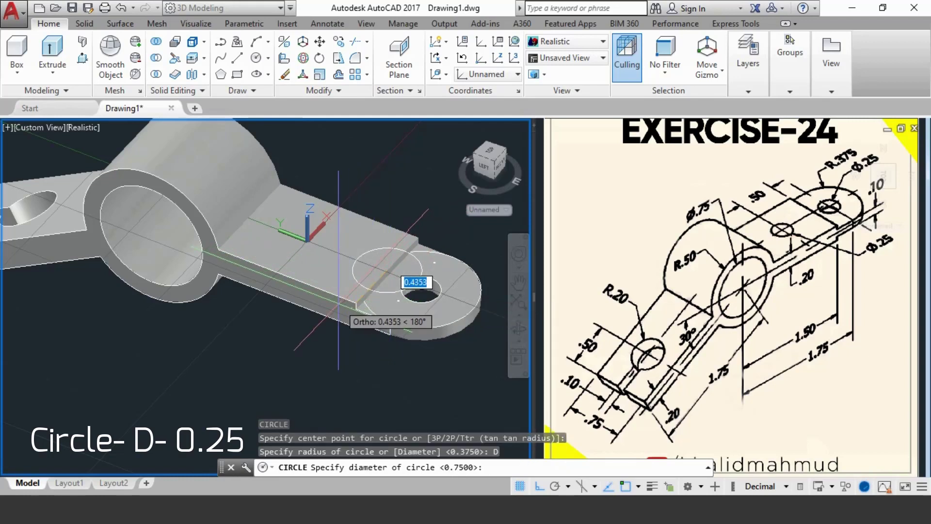
{"action": "key", "text": "Return"}
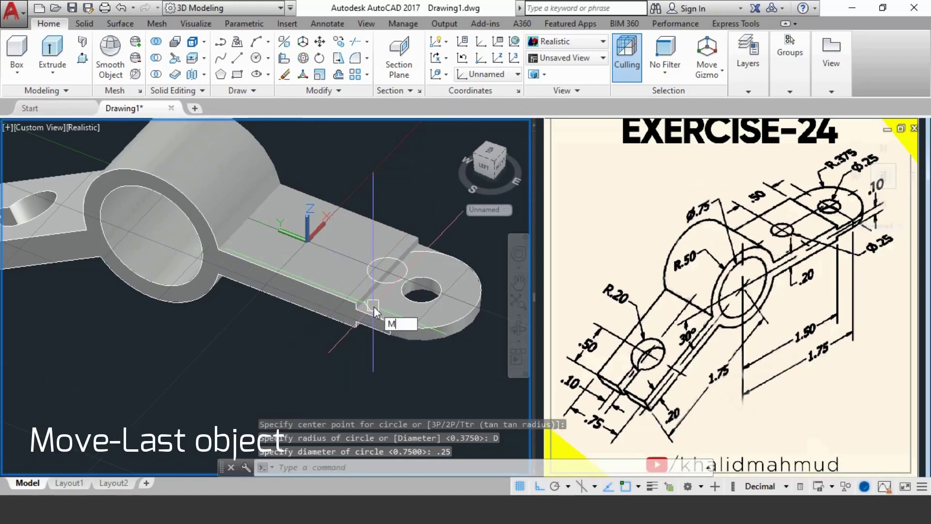
Move the last-drawn circle 0.50 along the arm, away from the end lug
{"action": "key", "text": "Return"}
{"action": "type", "text": "L"}
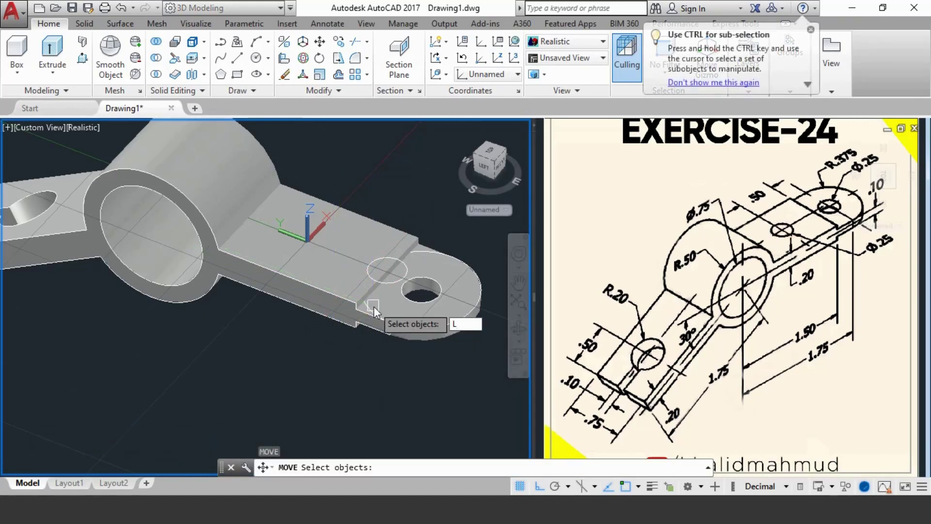
{"action": "key", "text": "Return"}
{"action": "key", "text": "Return"}
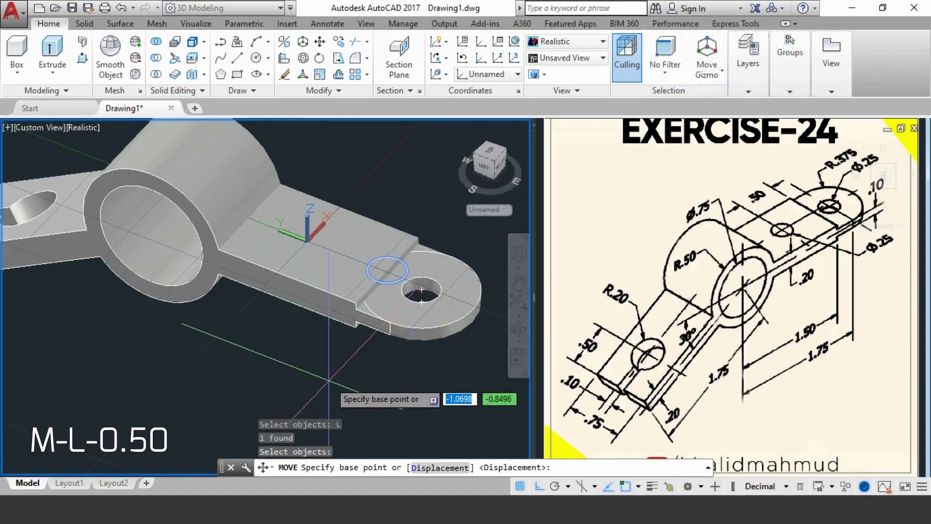
{"action": "left_click", "coordinate": [318, 382]}
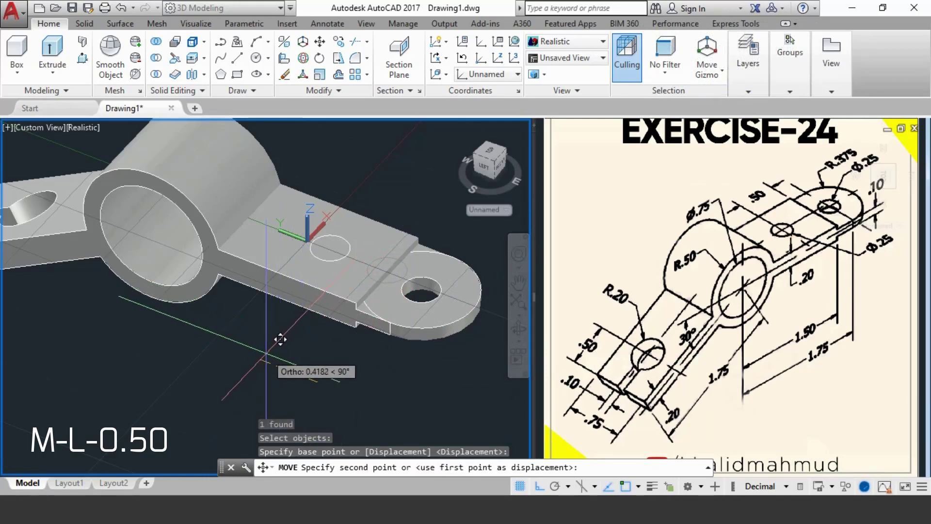
{"action": "type", "text": ".50"}
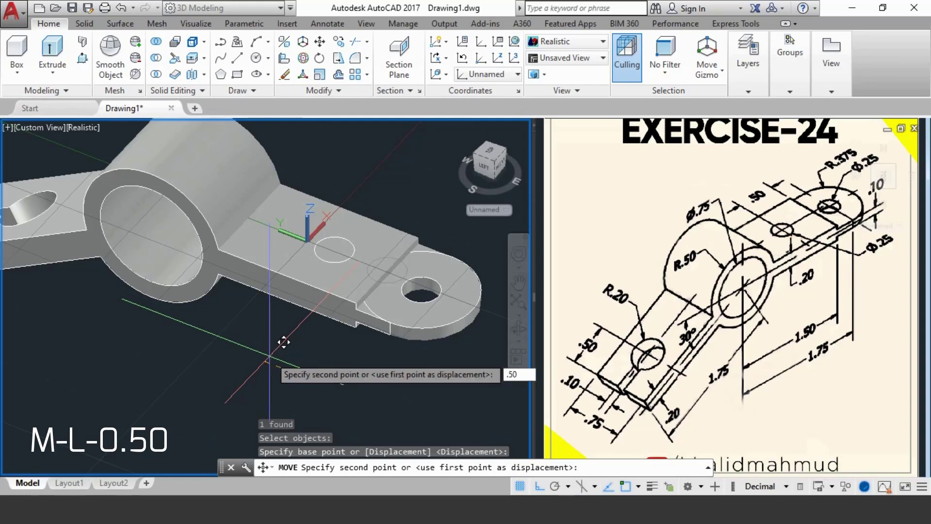
{"action": "key", "text": "Return"}
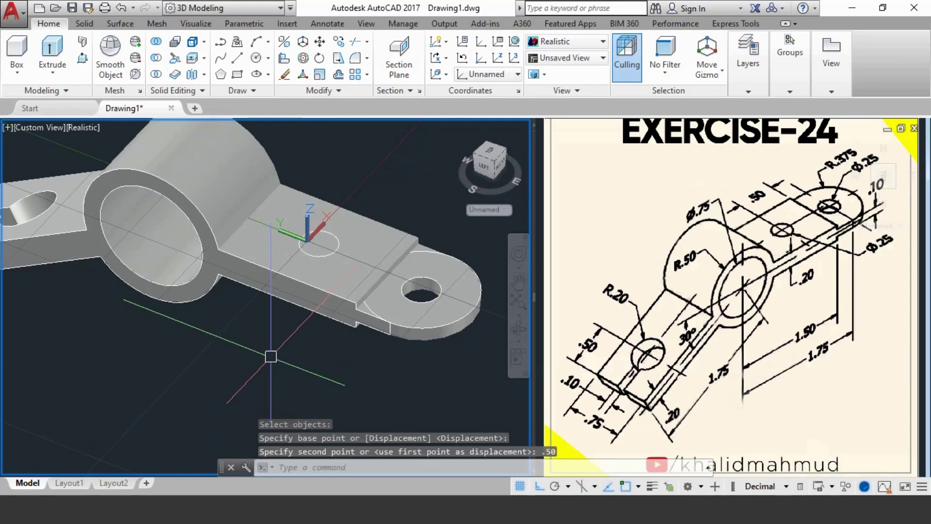
Press-pull the 0.25 circle down through the right arm to cut a hole
{"action": "type", "text": "presspull"}
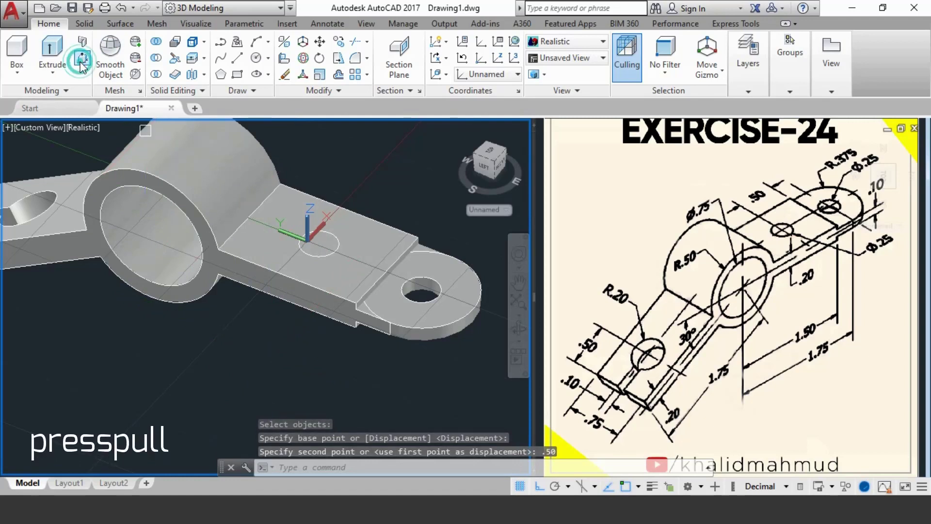
{"action": "key", "text": "Return"}
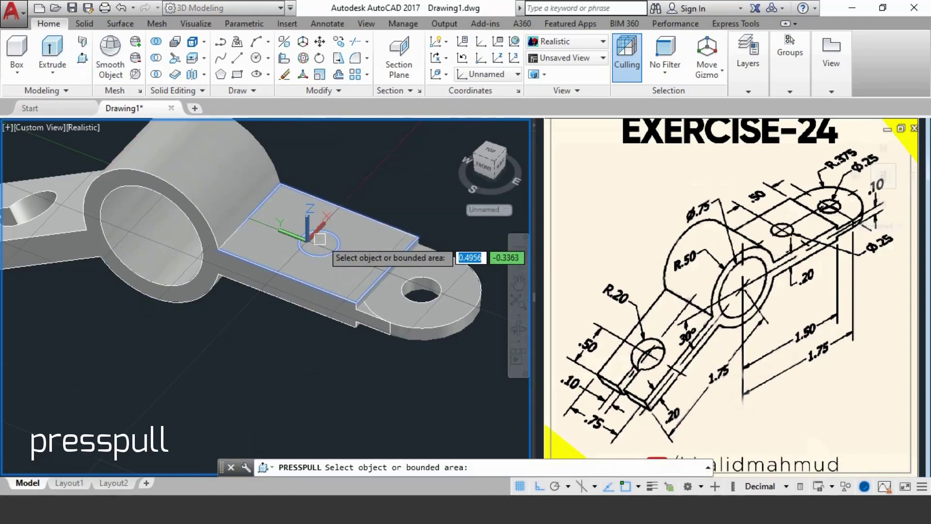
{"action": "left_click", "coordinate": [318, 241]}
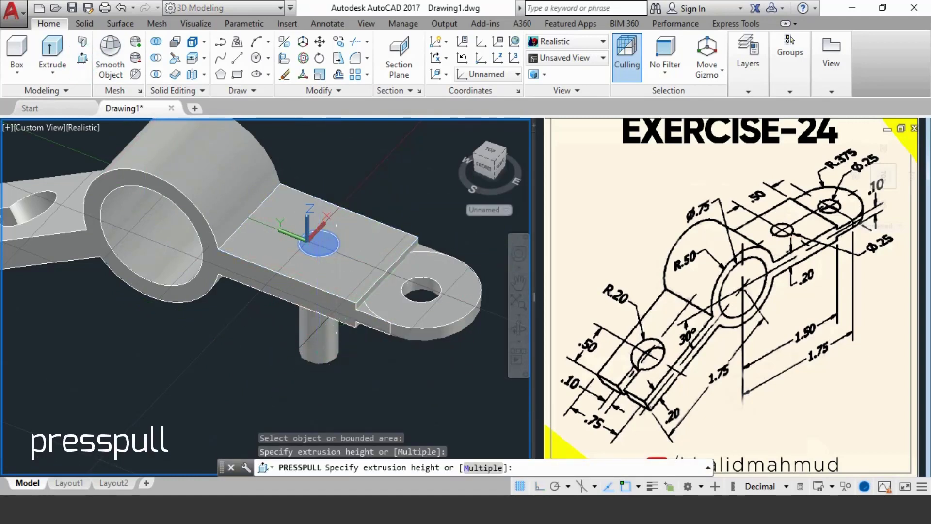
{"action": "left_click", "coordinate": [317, 351]}
{"action": "key", "text": "Return"}
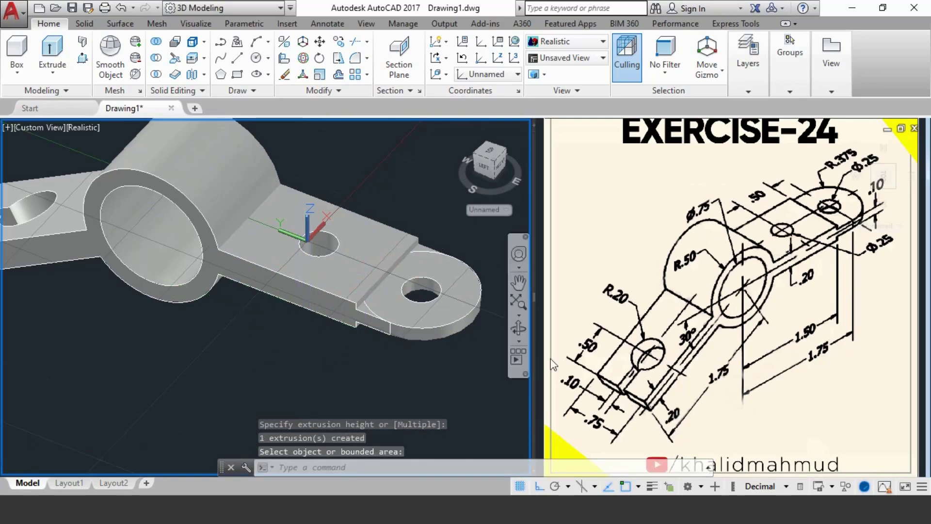
Orbit the view to see the whole bracket solid, then select the solid
{"action": "left_click", "coordinate": [522, 332]}
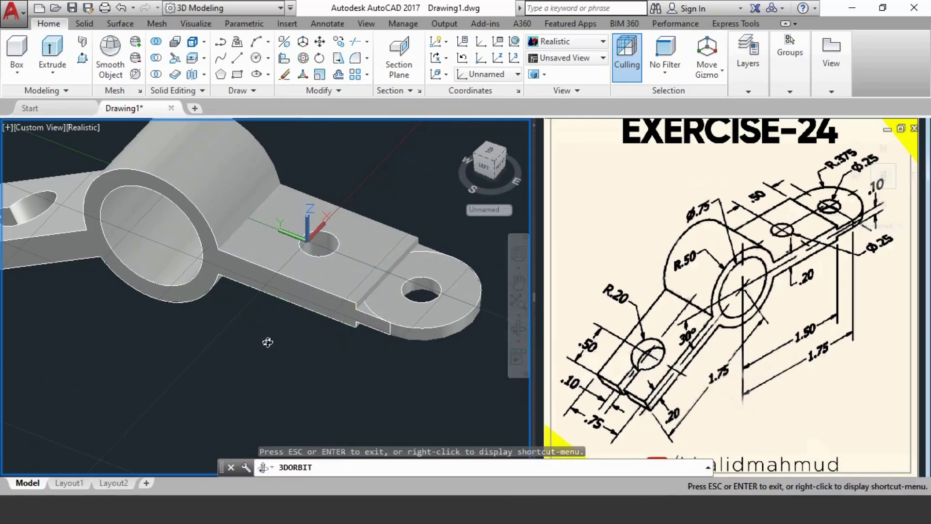
{"action": "mouse_move", "coordinate": [268, 342]}
{"action": "left_mouse_down"}
{"action": "mouse_move", "coordinate": [337, 343]}
{"action": "mouse_move", "coordinate": [285, 318]}
{"action": "mouse_move", "coordinate": [349, 260]}
{"action": "mouse_move", "coordinate": [337, 281]}
{"action": "mouse_move", "coordinate": [347, 271]}
{"action": "left_mouse_up"}
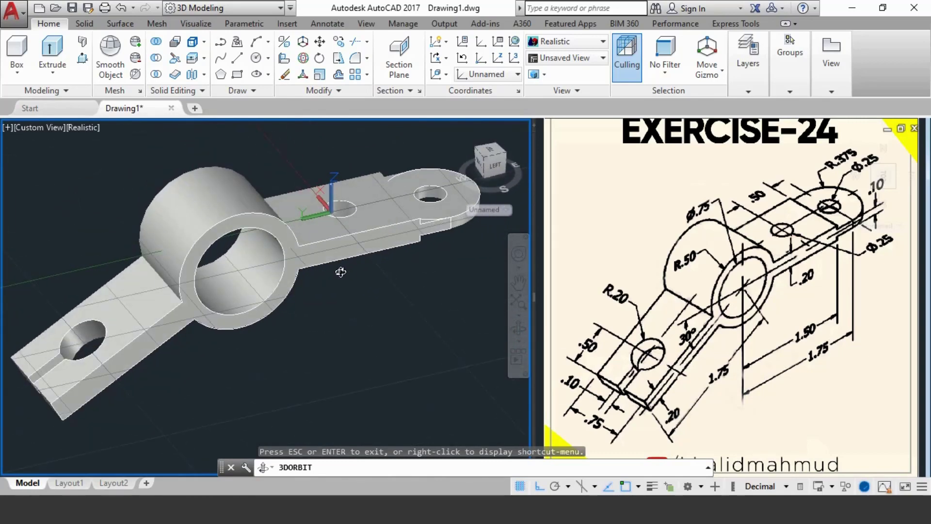
{"action": "key", "text": "Escape"}
{"action": "left_click", "coordinate": [296, 270]}
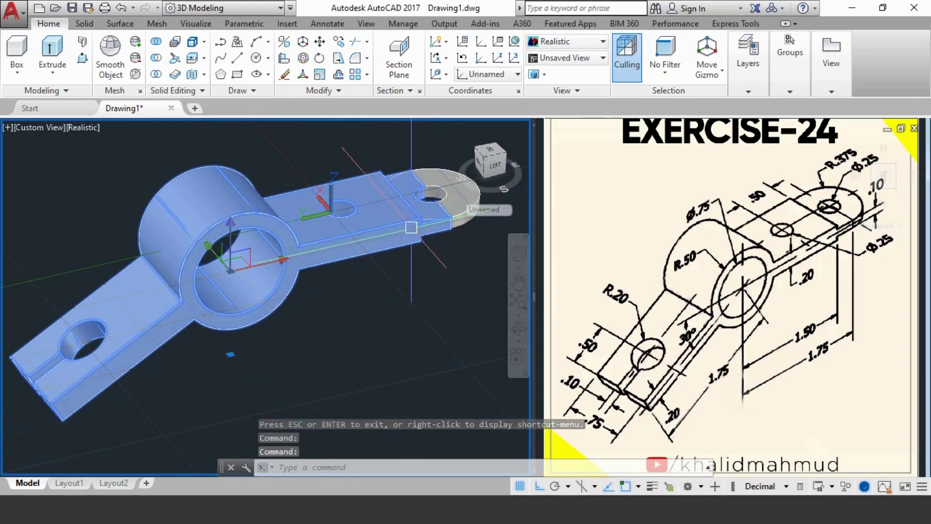
Union the end lug with the main bracket body, then temporarily erase the merged solid
{"action": "middle_click_drag", "start_coordinate": [409, 228], "coordinate": [399, 243]}
{"action": "key", "text": "Escape"}
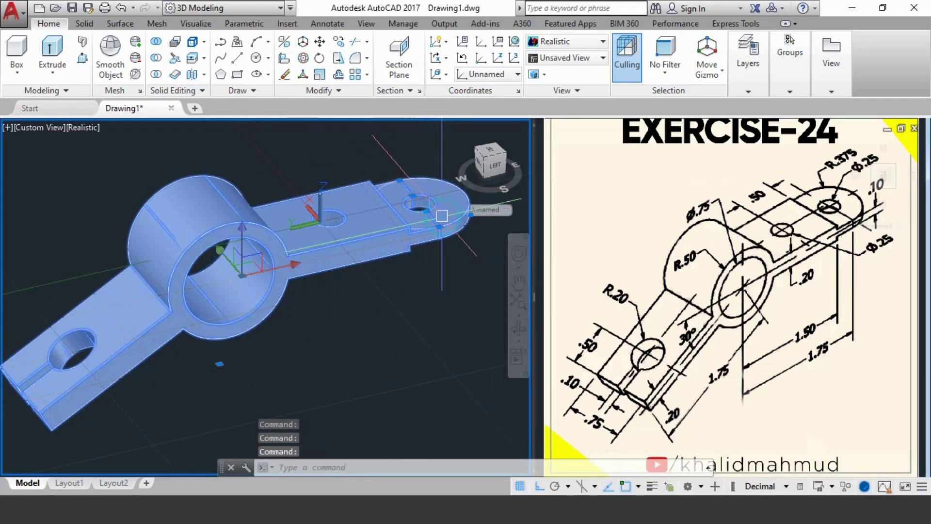
{"action": "key", "text": "Escape"}
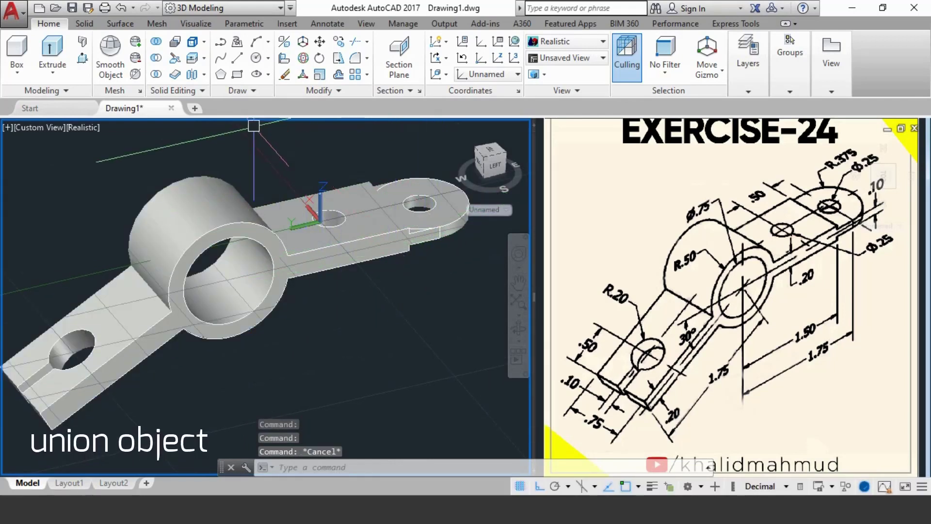
{"action": "left_click", "coordinate": [156, 44]}
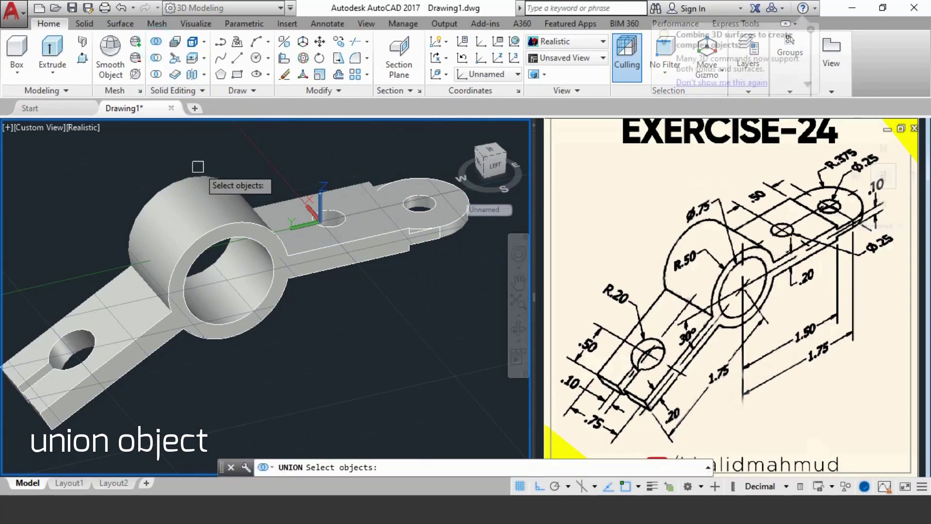
{"action": "left_click", "coordinate": [225, 189]}
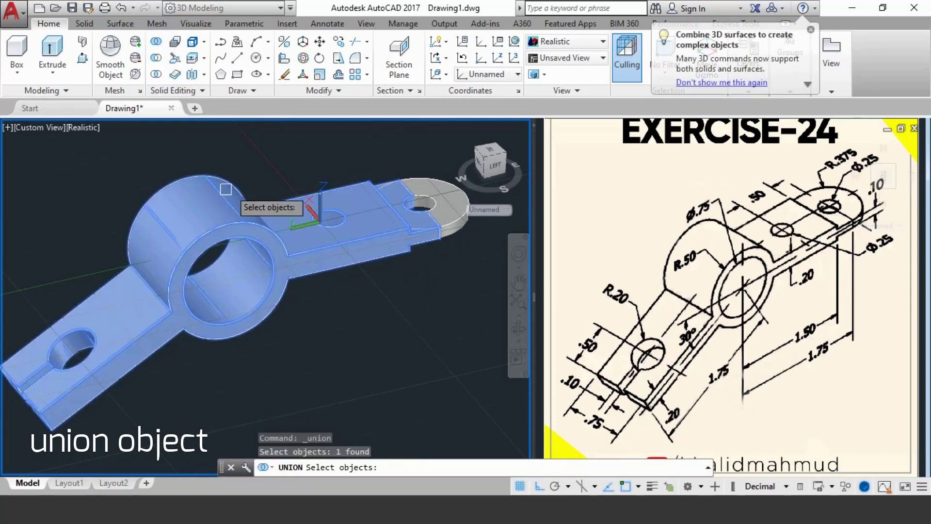
{"action": "left_click", "coordinate": [446, 210]}
{"action": "key", "text": "Return"}
{"action": "left_click", "coordinate": [339, 252]}
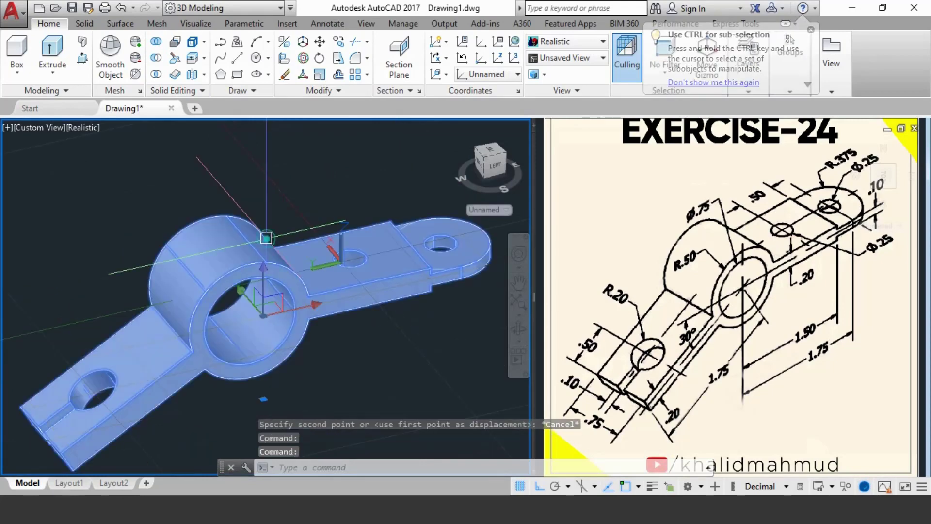
{"action": "type", "text": "E"}
{"action": "key", "text": "Return"}
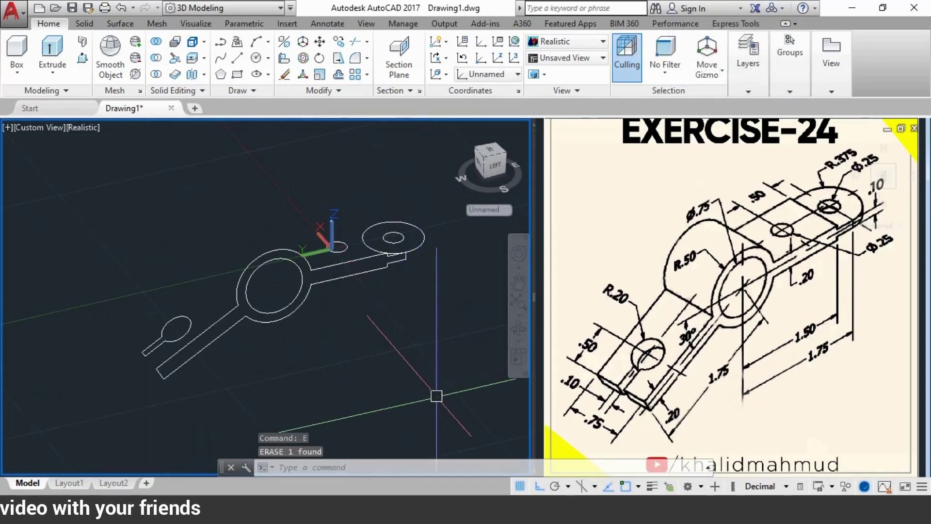
Move all the 2D profiles aside and restore the bracket solid with OOPS
{"action": "left_click", "coordinate": [436, 396]}
{"action": "left_click", "coordinate": [119, 167]}
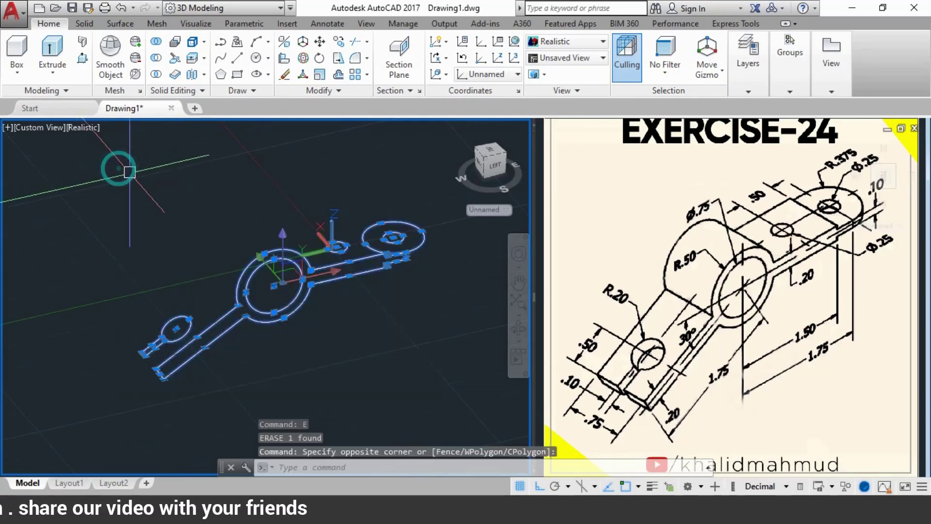
{"action": "type", "text": "m"}
{"action": "key", "text": "Return"}
{"action": "left_click", "coordinate": [215, 235]}
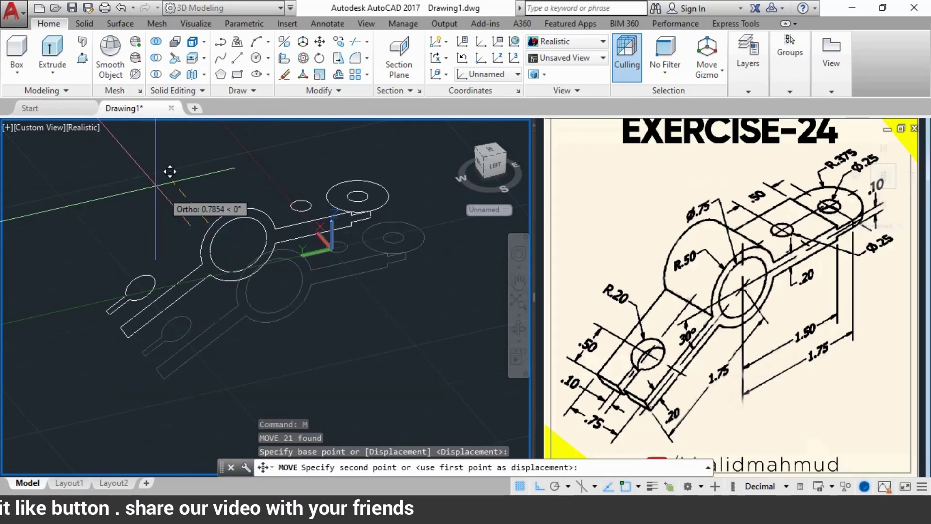
{"action": "left_click", "coordinate": [99, 129]}
{"action": "type", "text": "O"}
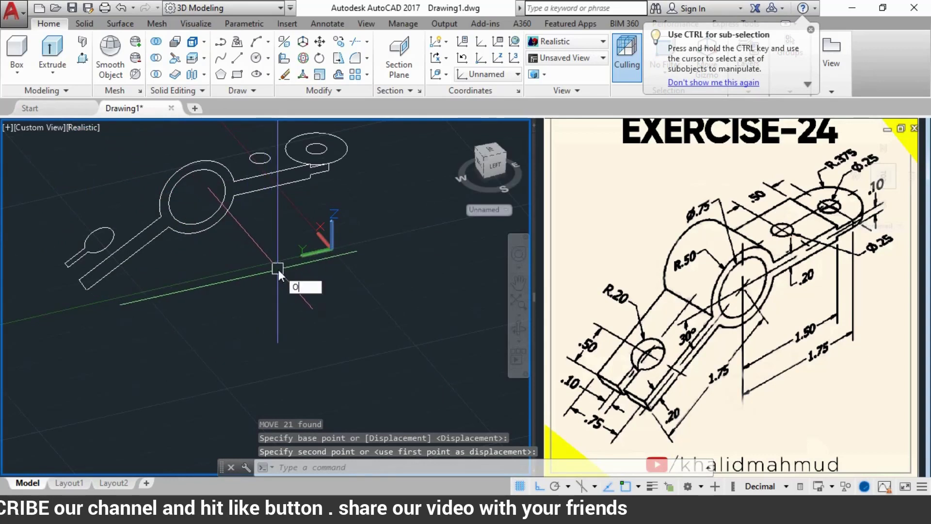
{"action": "type", "text": "ops"}
{"action": "key", "text": "Return"}
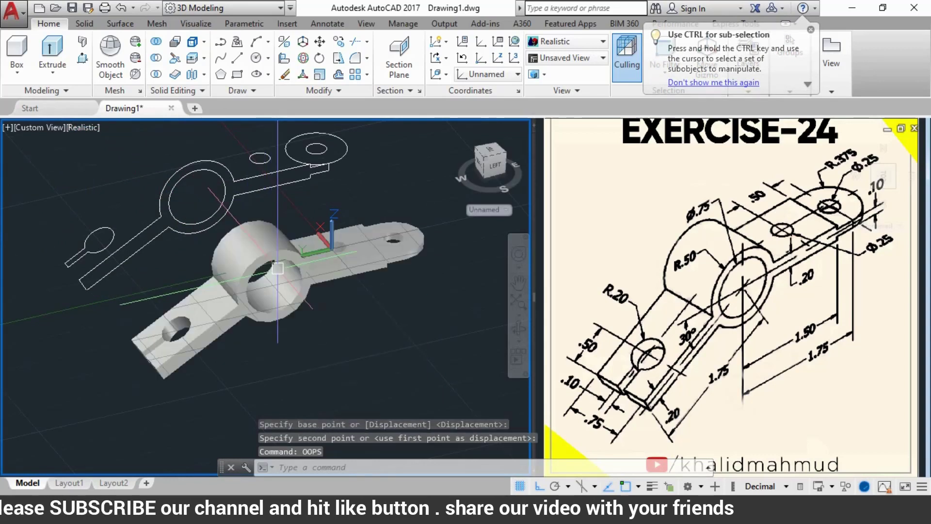
Erase the moved upper profiles and the large circle profile
{"action": "left_click", "coordinate": [330, 181]}
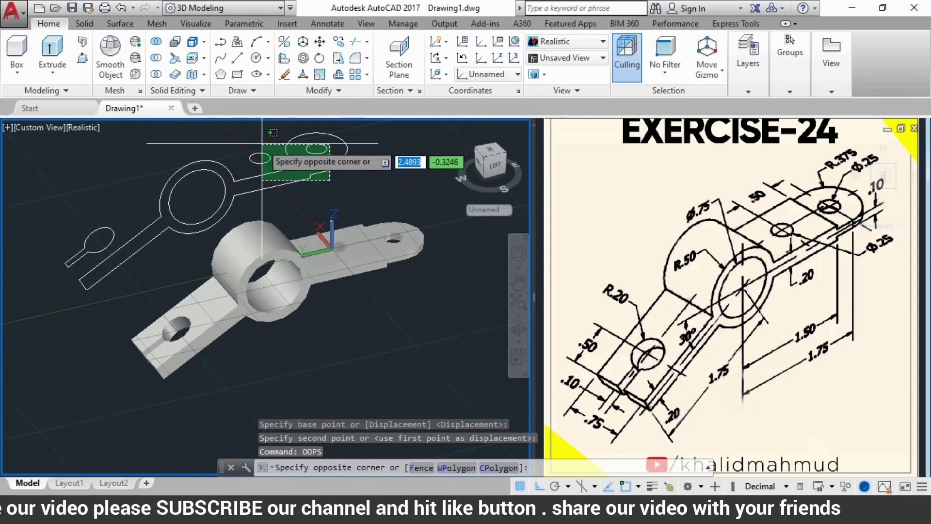
{"action": "left_click", "coordinate": [255, 147]}
{"action": "left_click", "coordinate": [199, 187]}
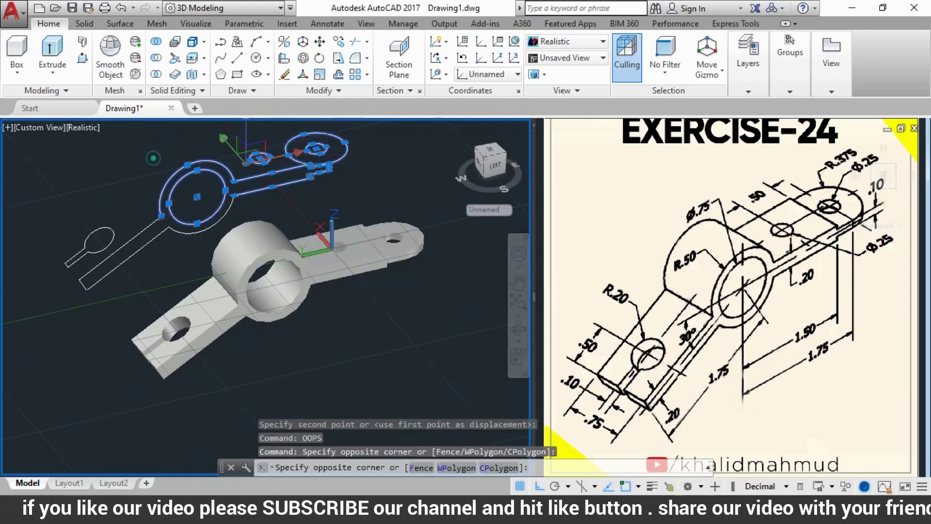
{"action": "left_click", "coordinate": [151, 156]}
{"action": "type", "text": "e"}
{"action": "key", "text": "Return"}
{"action": "key", "text": "Return"}
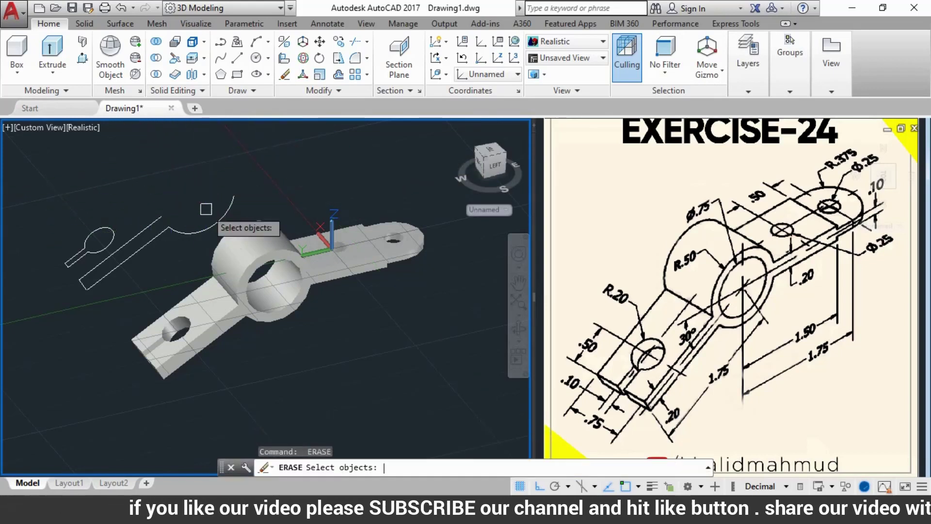
Erase the remaining left-side leftover profiles
{"action": "left_click", "coordinate": [172, 230]}
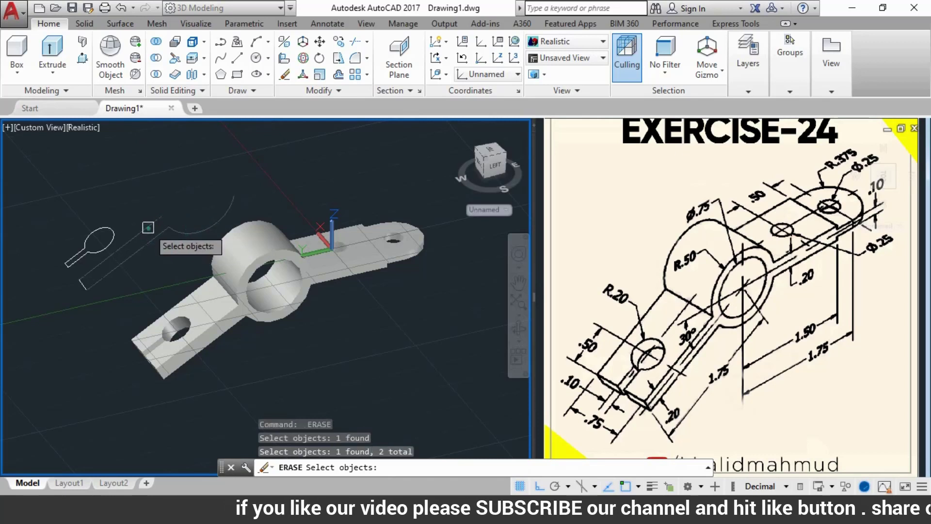
{"action": "left_click", "coordinate": [148, 228]}
{"action": "left_click", "coordinate": [114, 291]}
{"action": "left_click", "coordinate": [47, 243]}
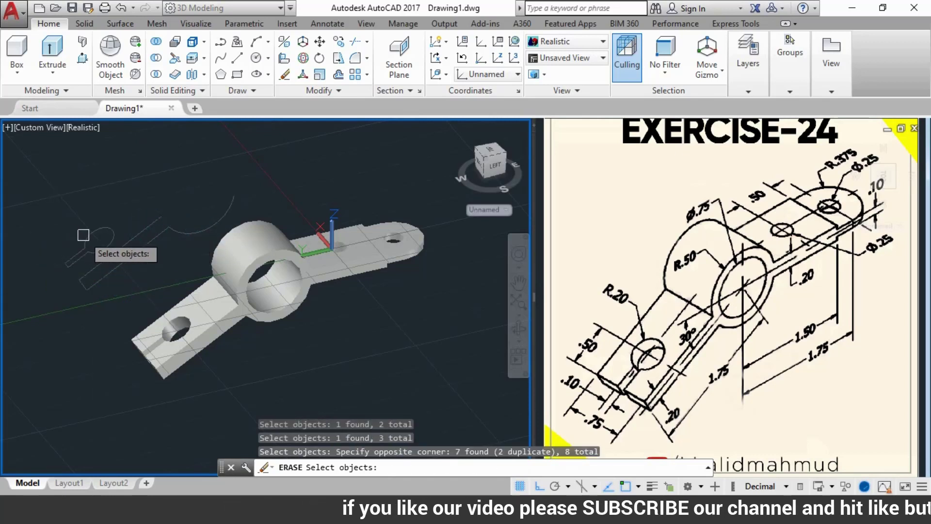
{"action": "key", "text": "Return"}
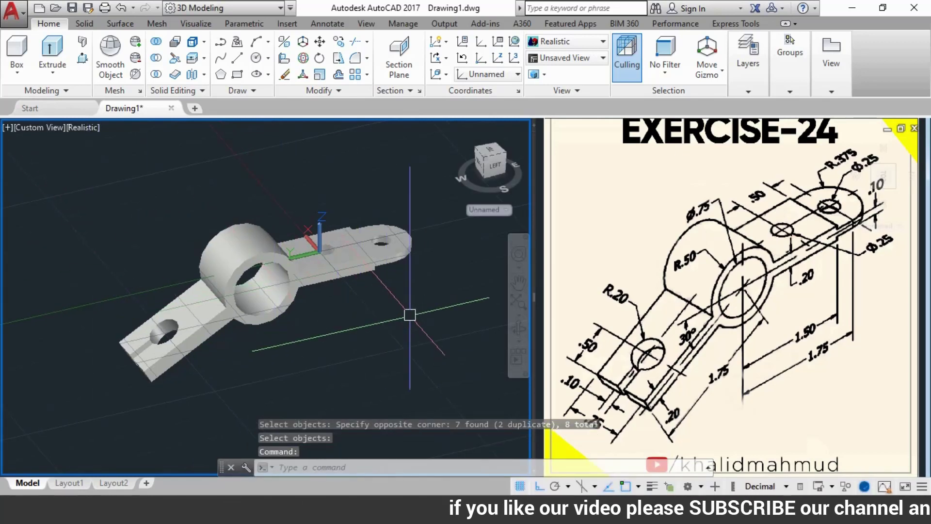
{"action": "left_click", "coordinate": [519, 328]}
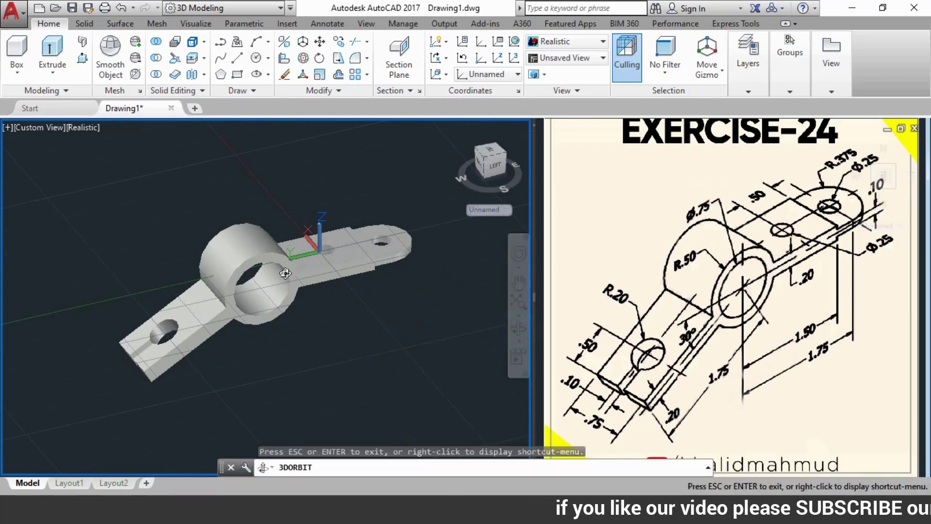
Orbit and zoom in on the bracket, then turn off the grid
{"action": "mouse_move", "coordinate": [285, 273]}
{"action": "left_mouse_down"}
{"action": "mouse_move", "coordinate": [443, 260]}
{"action": "mouse_move", "coordinate": [318, 225]}
{"action": "mouse_move", "coordinate": [252, 193]}
{"action": "mouse_move", "coordinate": [271, 232]}
{"action": "left_mouse_up"}
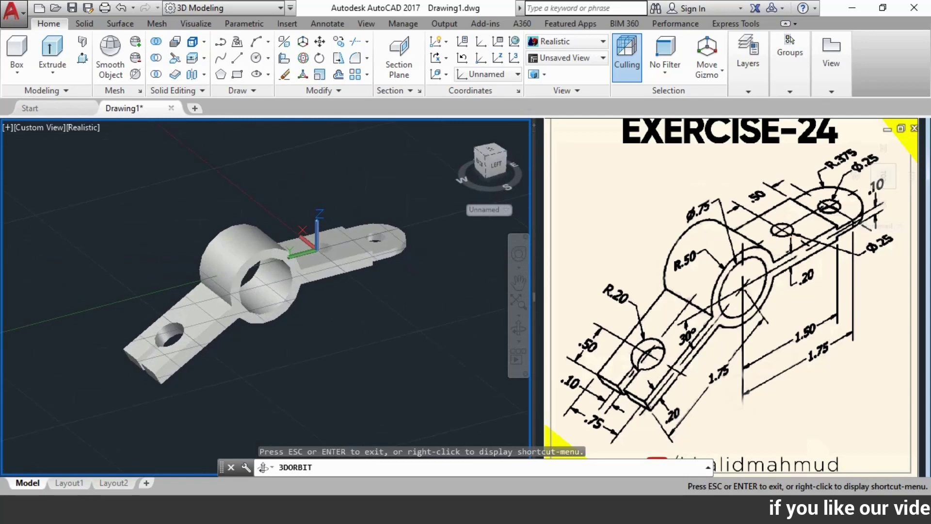
{"action": "key", "text": "Escape"}
{"action": "scroll", "coordinate": [282, 278], "scroll_direction": "up", "scroll_amount": 2}
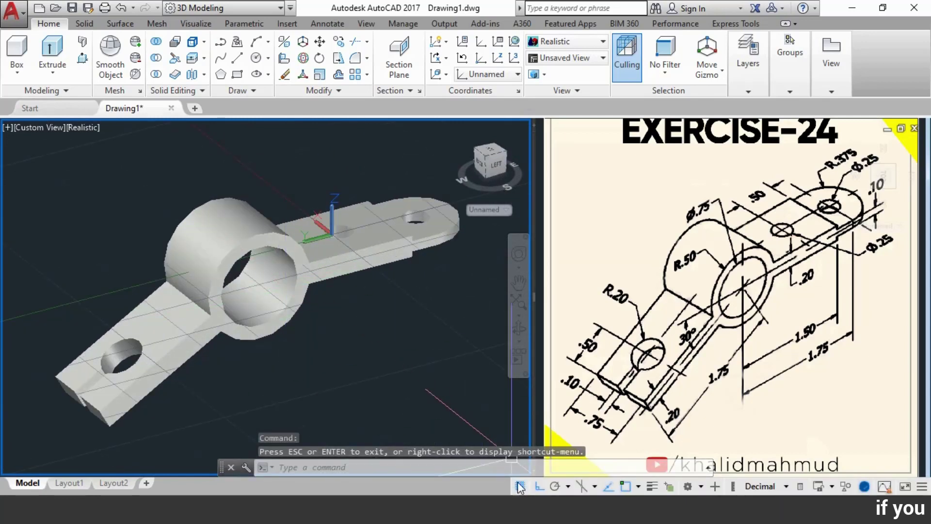
{"action": "left_click", "coordinate": [520, 487]}
{"action": "key", "text": "Escape"}
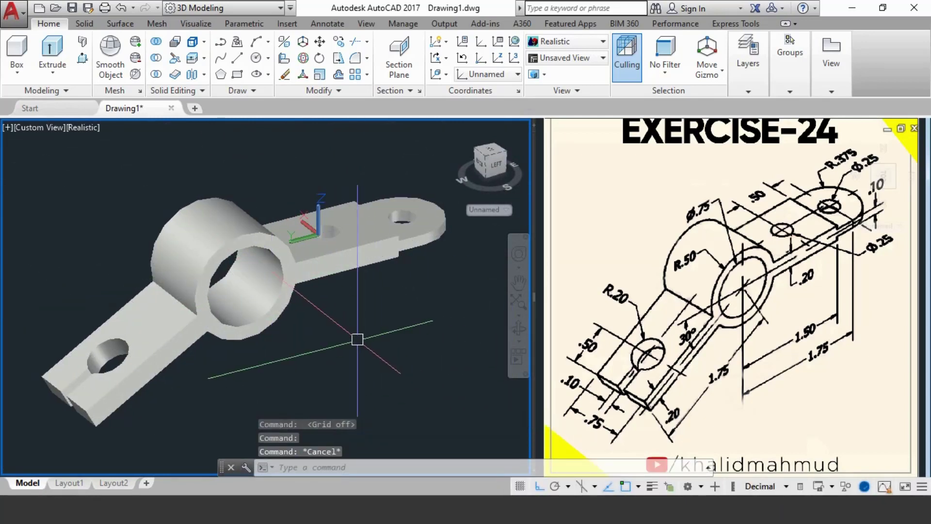
Set FACETRES to 10 so the curved faces render smoothly
{"action": "type", "text": "FACETRES"}
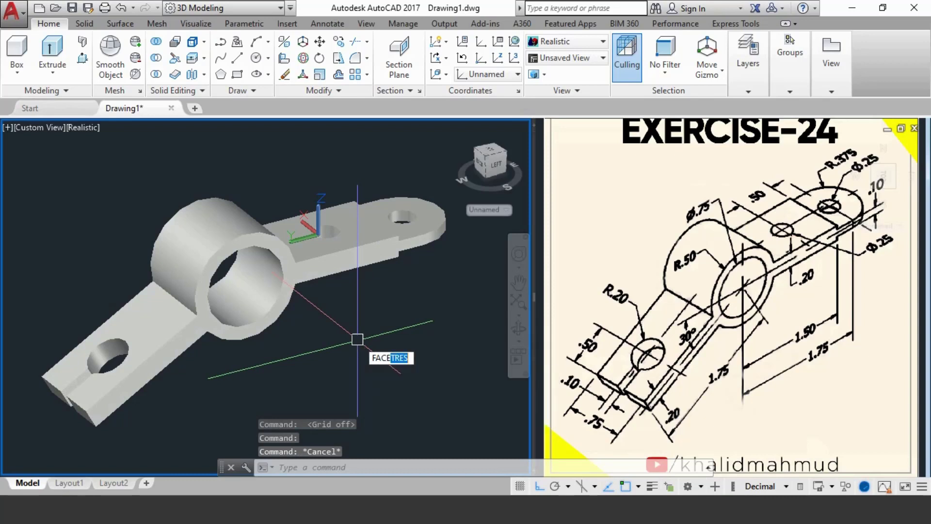
{"action": "key", "text": "Return"}
{"action": "key", "text": "Return"}
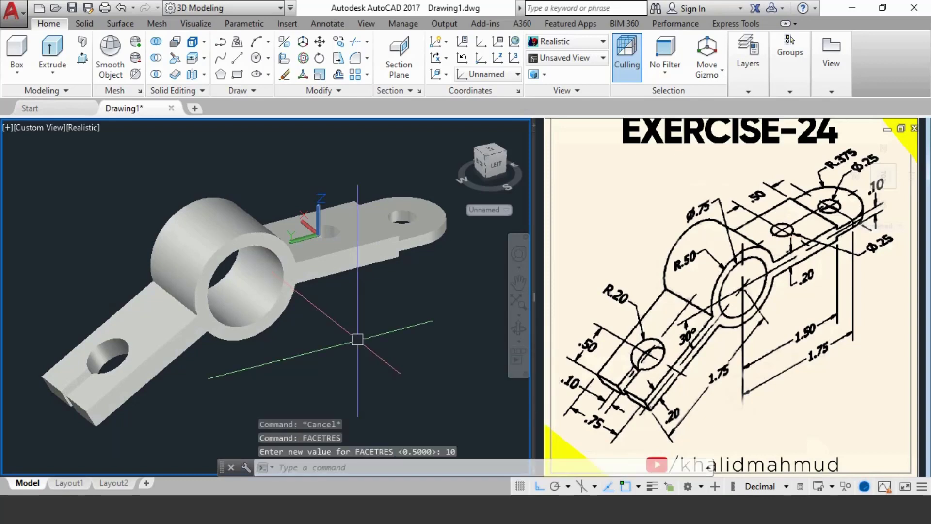
{"action": "middle_click_drag", "start_coordinate": [420, 368], "coordinate": [395, 348]}
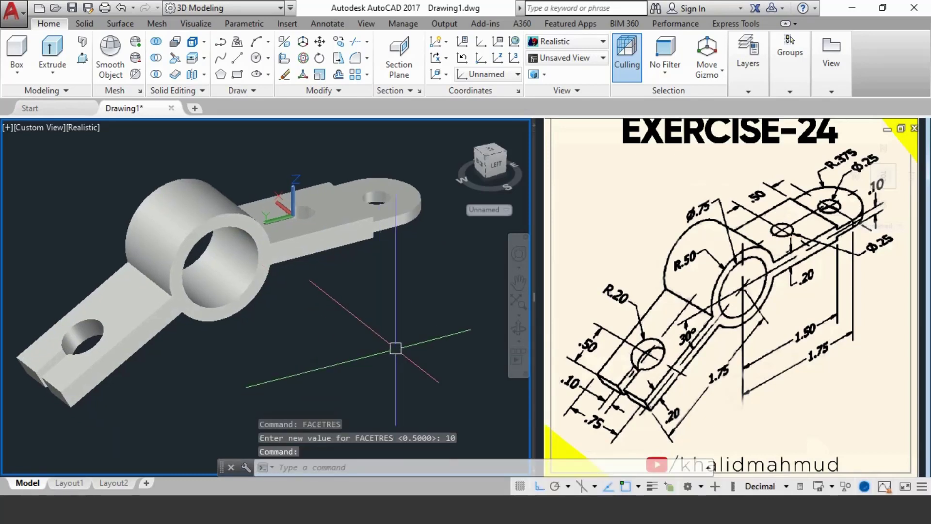